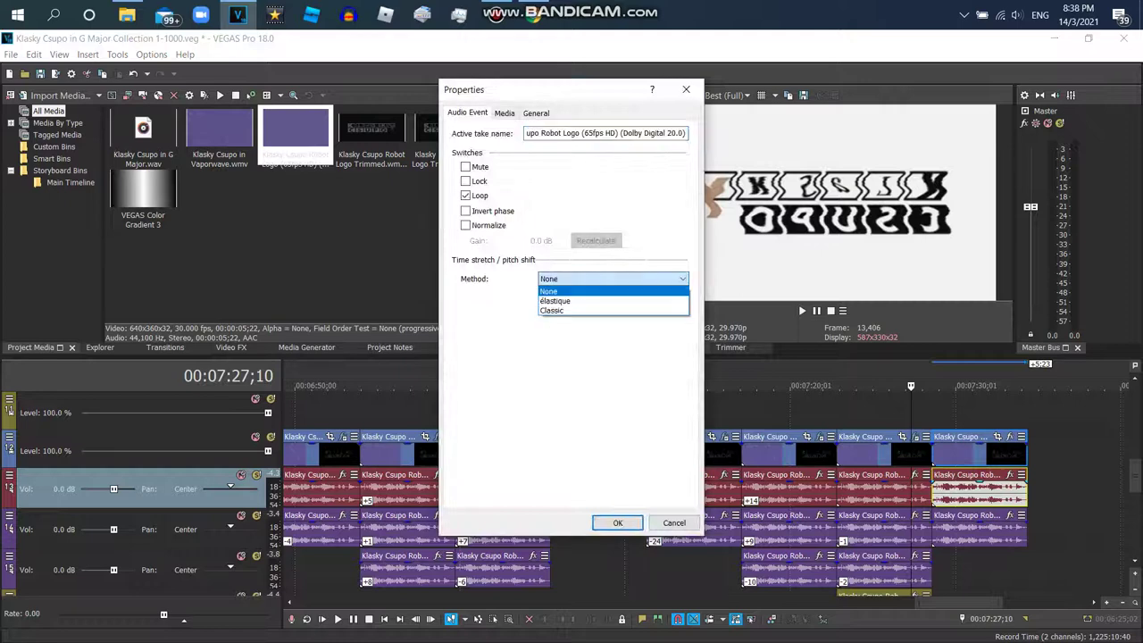
# Step: Set the last clip's uppermost audio event to the élastique method with Pro stretch attributes and a pitch change of -6
pyautogui.click(612, 299)
pyautogui.click(612, 322)
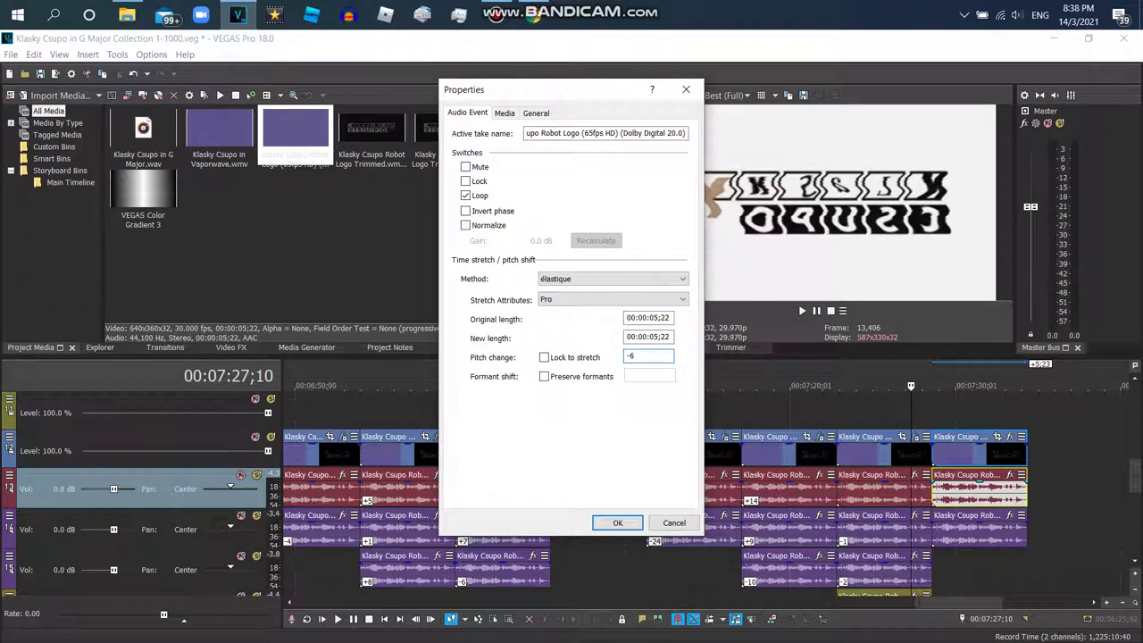
pyautogui.press('Return')
# Step: Set the last clip's second audio event to élastique with Pro stretch attributes and a pitch change of -3
pyautogui.rightClick(979, 526)
pyautogui.click(991, 625)
pyautogui.click(612, 278)
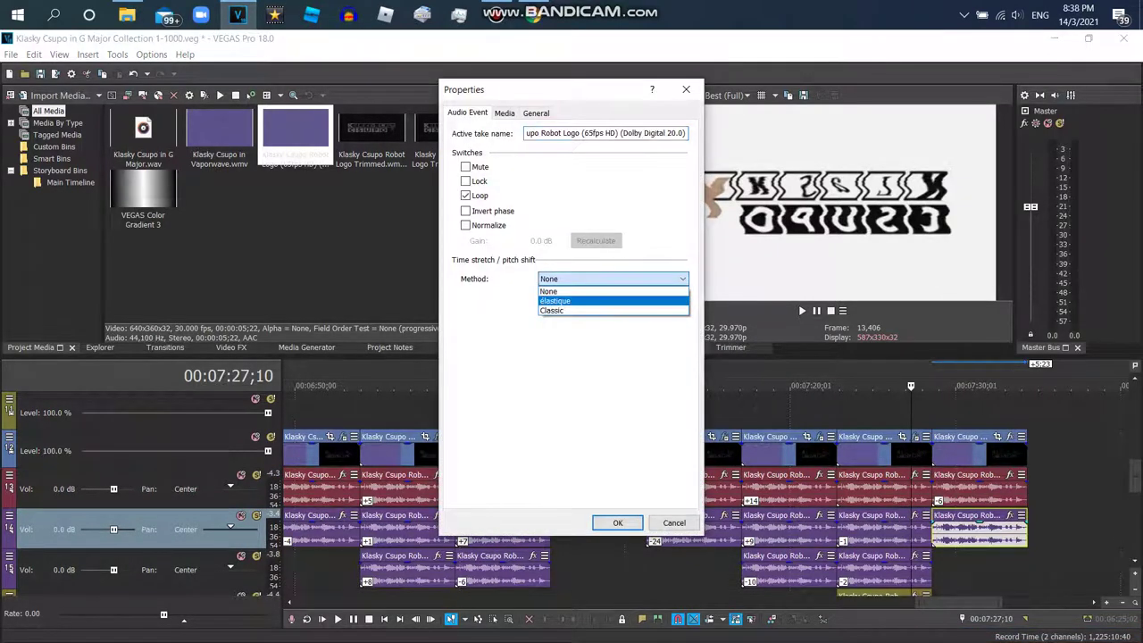
pyautogui.click(612, 289)
pyautogui.click(613, 299)
pyautogui.click(613, 322)
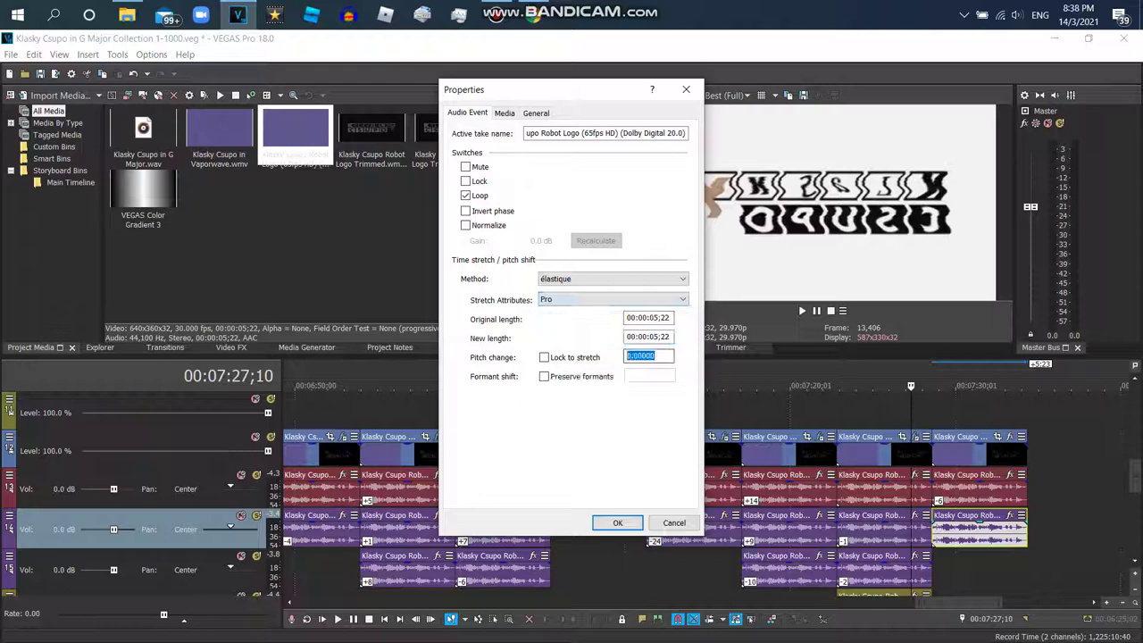
pyautogui.press('Return')
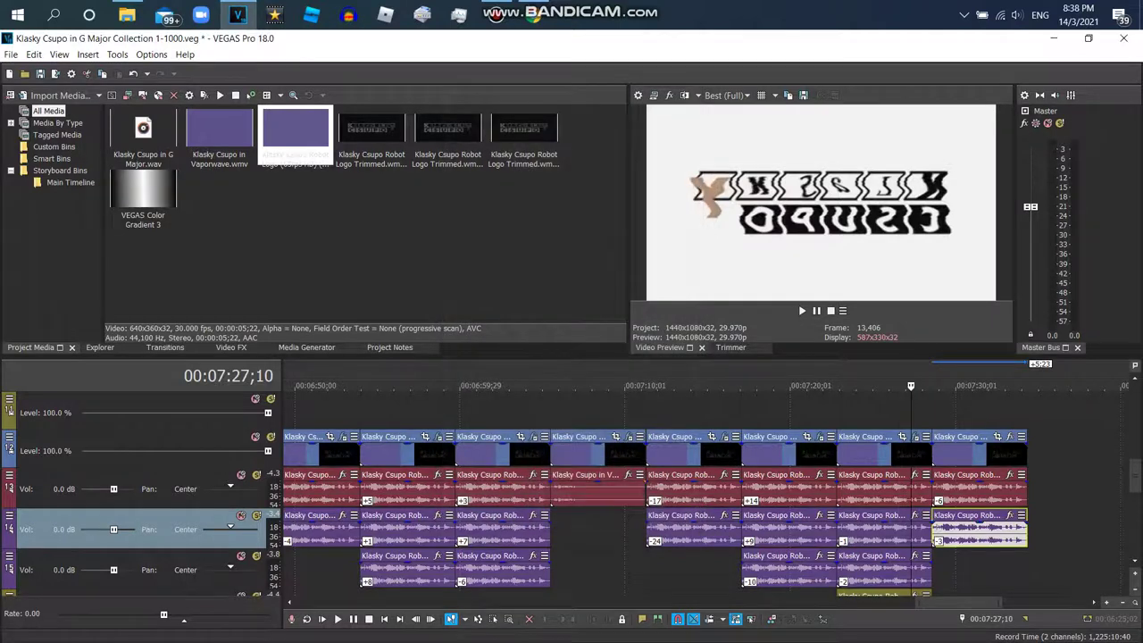
# Step: Set the last clip's third audio event to élastique with Soloist (Speech) stretch attributes and a pitch change of 3
pyautogui.rightClick(911, 575)
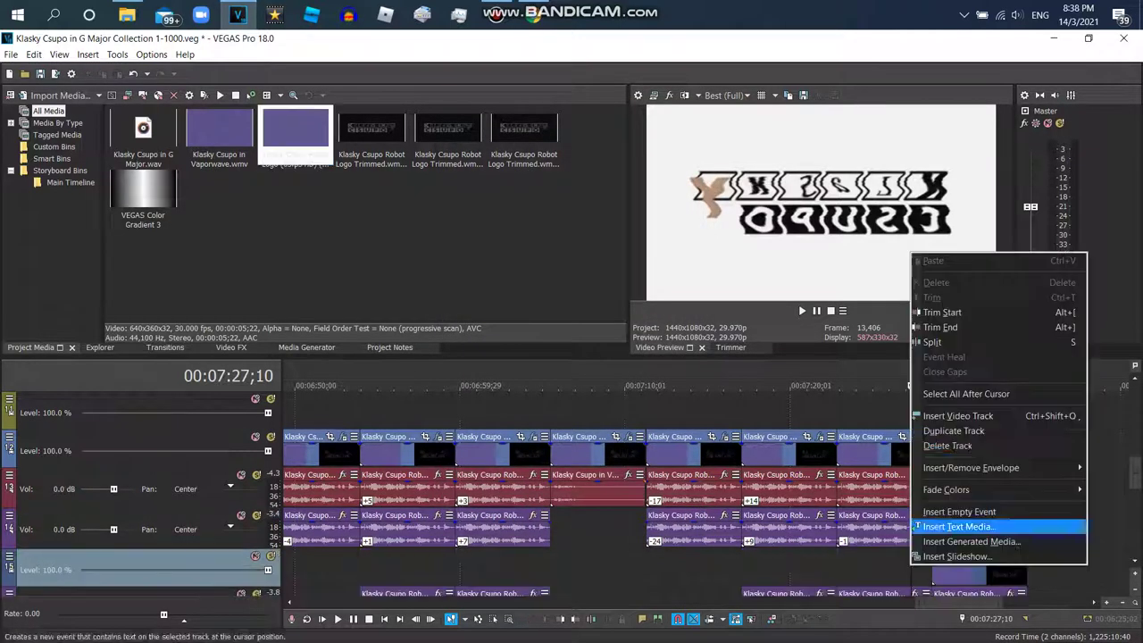
pyautogui.click(929, 571)
pyautogui.rightClick(944, 571)
pyautogui.click(979, 633)
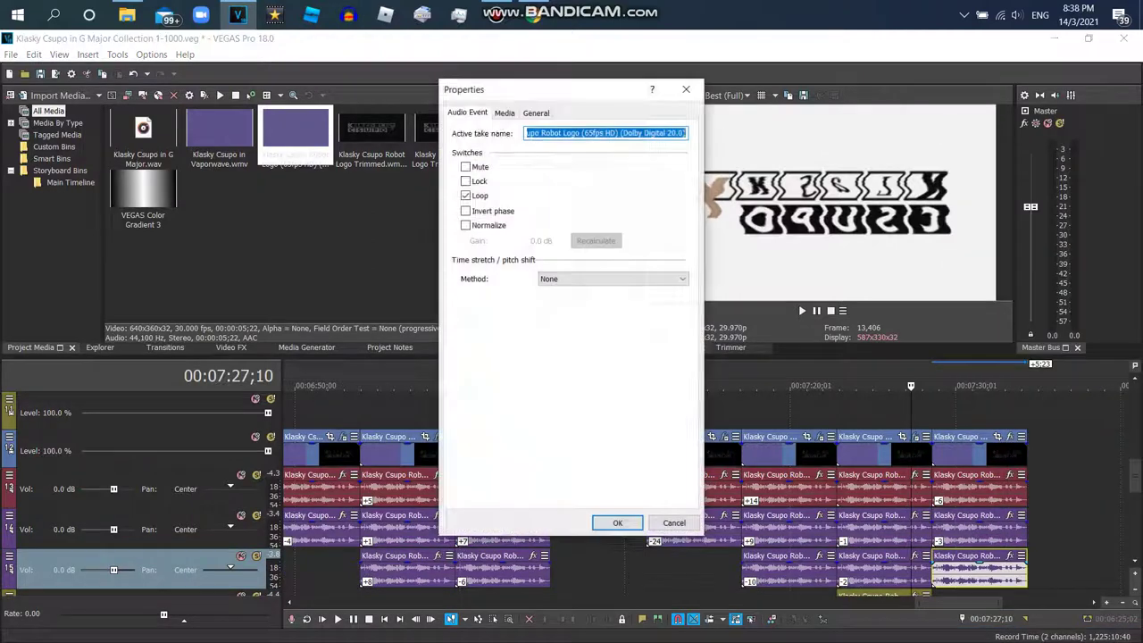
pyautogui.click(612, 279)
pyautogui.click(555, 301)
pyautogui.click(612, 299)
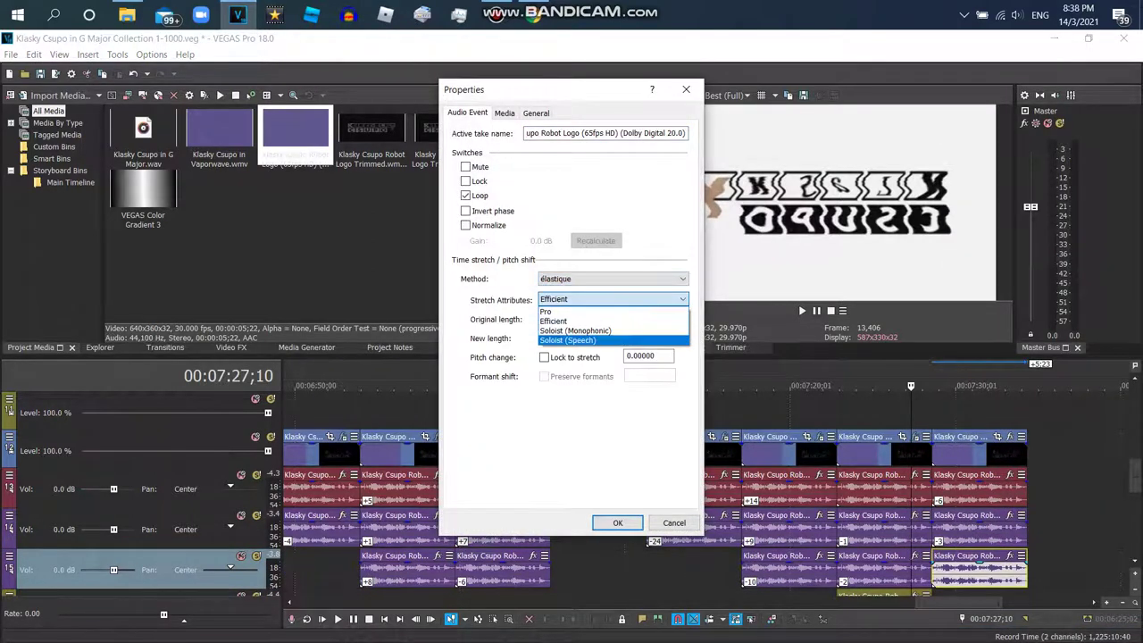
pyautogui.click(568, 341)
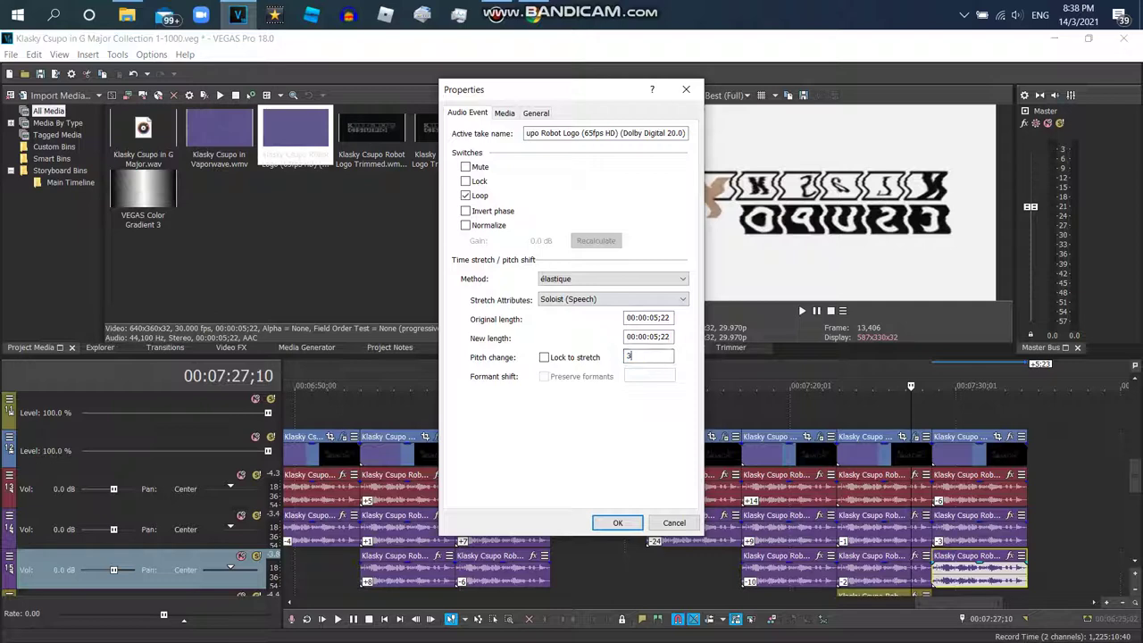
pyautogui.write('3')
pyautogui.press('Return')
# Step: Change the stretch attributes of the last clip's second audio event to Soloist (Speech)
pyautogui.rightClick(980, 526)
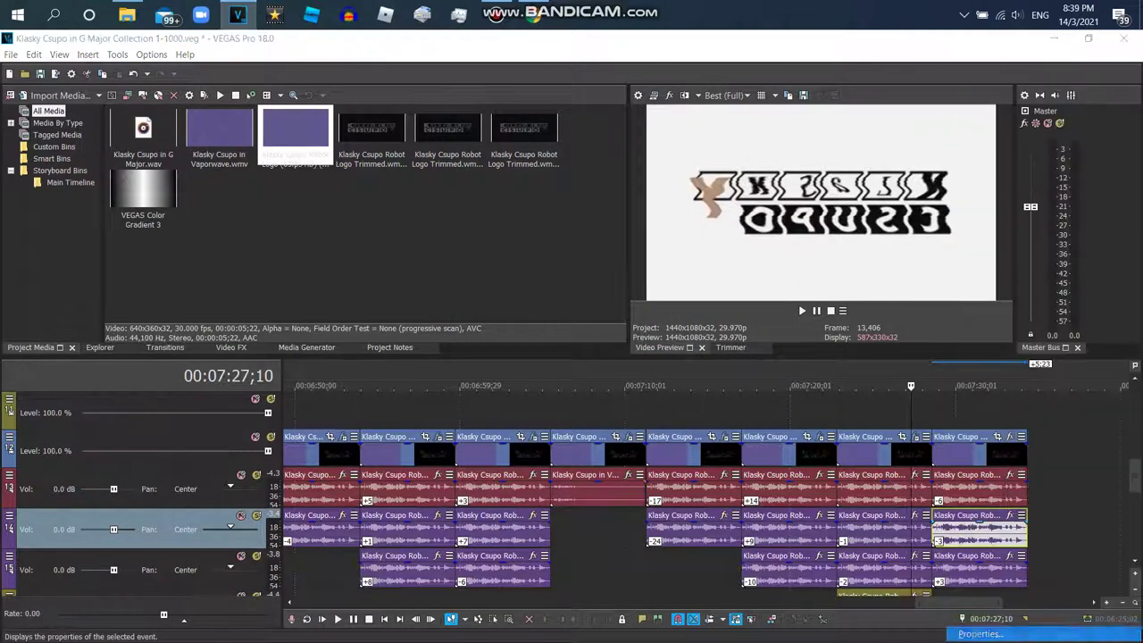
pyautogui.click(979, 632)
pyautogui.click(612, 299)
pyautogui.click(568, 341)
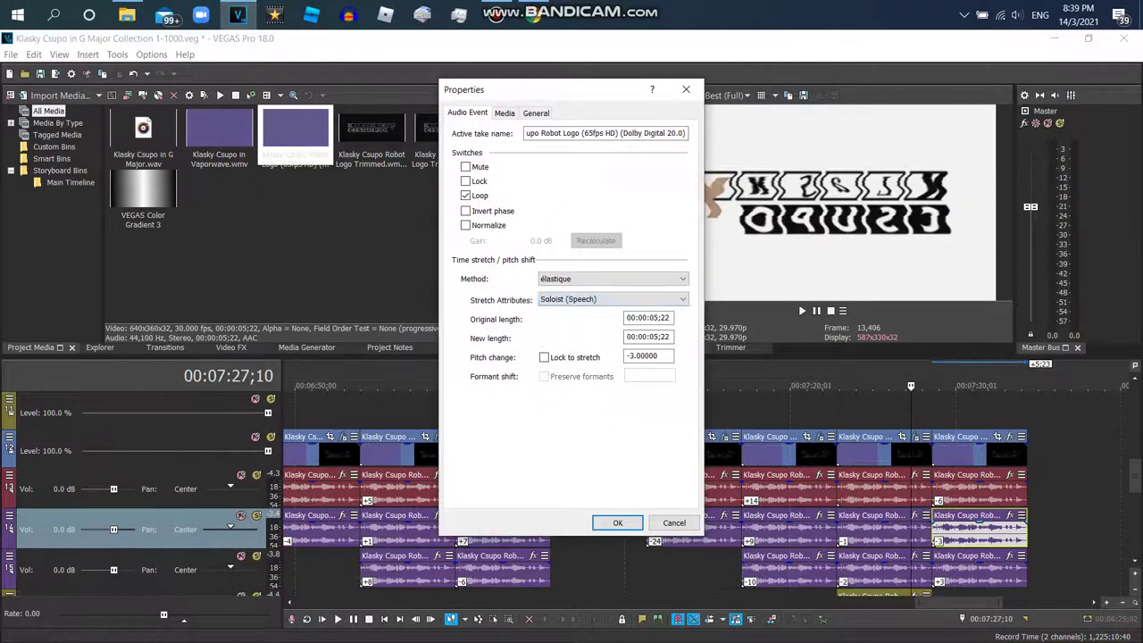
pyautogui.click(616, 522)
# Step: Change the stretch attributes of the last clip's uppermost audio event to Soloist (Speech)
pyautogui.click(979, 487)
pyautogui.rightClick(979, 486)
pyautogui.click(981, 628)
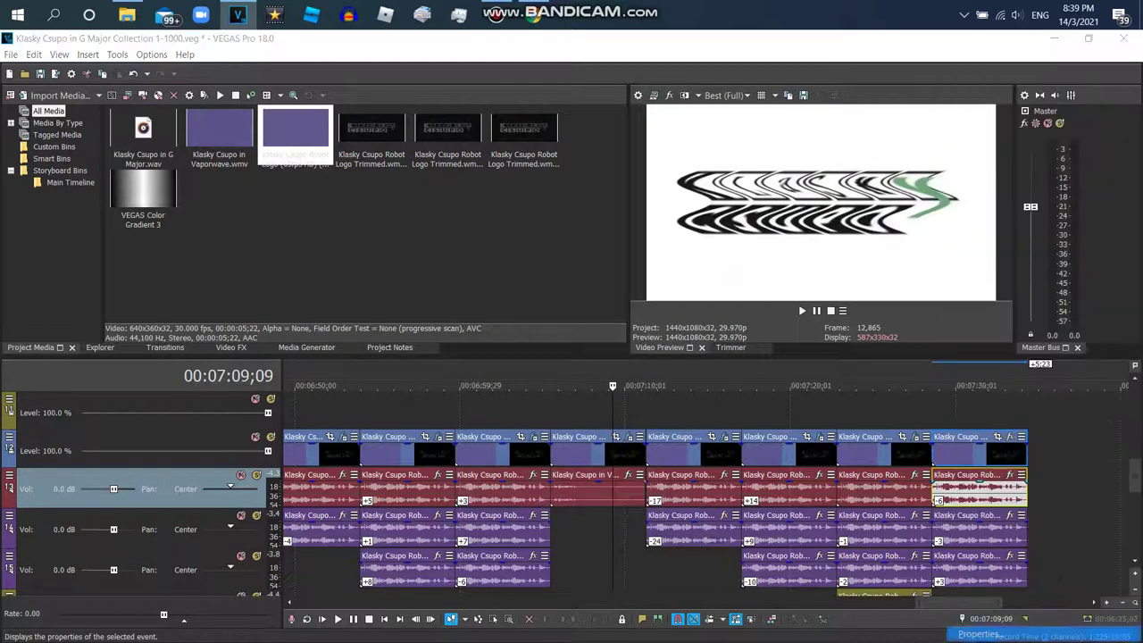
pyautogui.click(613, 299)
pyautogui.click(567, 341)
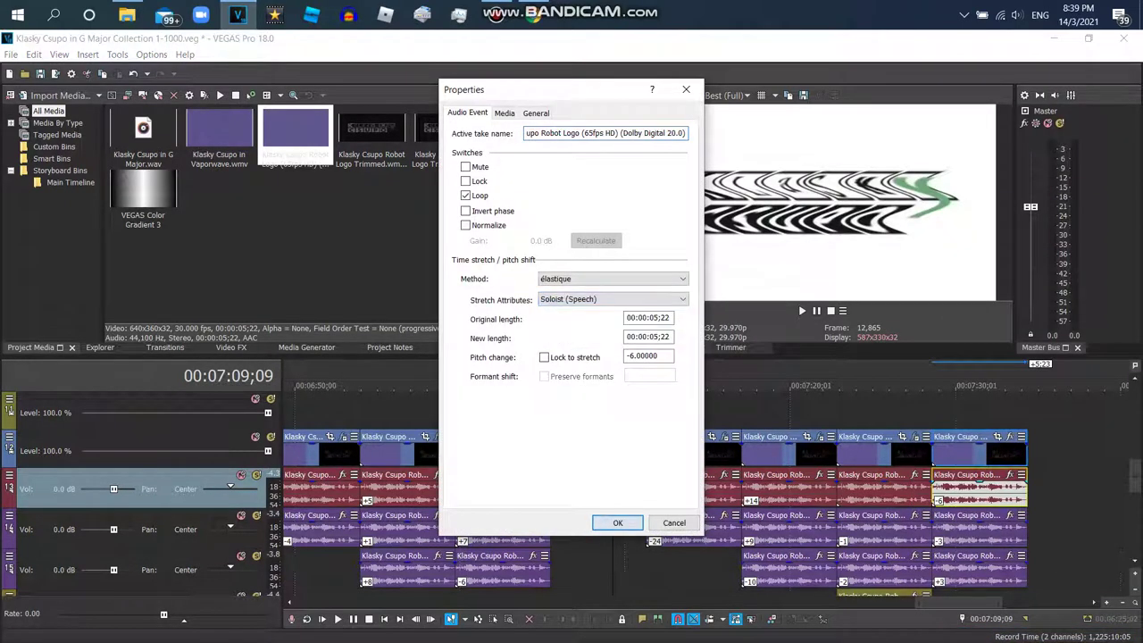
pyautogui.click(616, 521)
# Step: Add the Channel Blend effect with the RGBA -> BGRA preset to the last video event
pyautogui.hscroll(5, 705, 491)
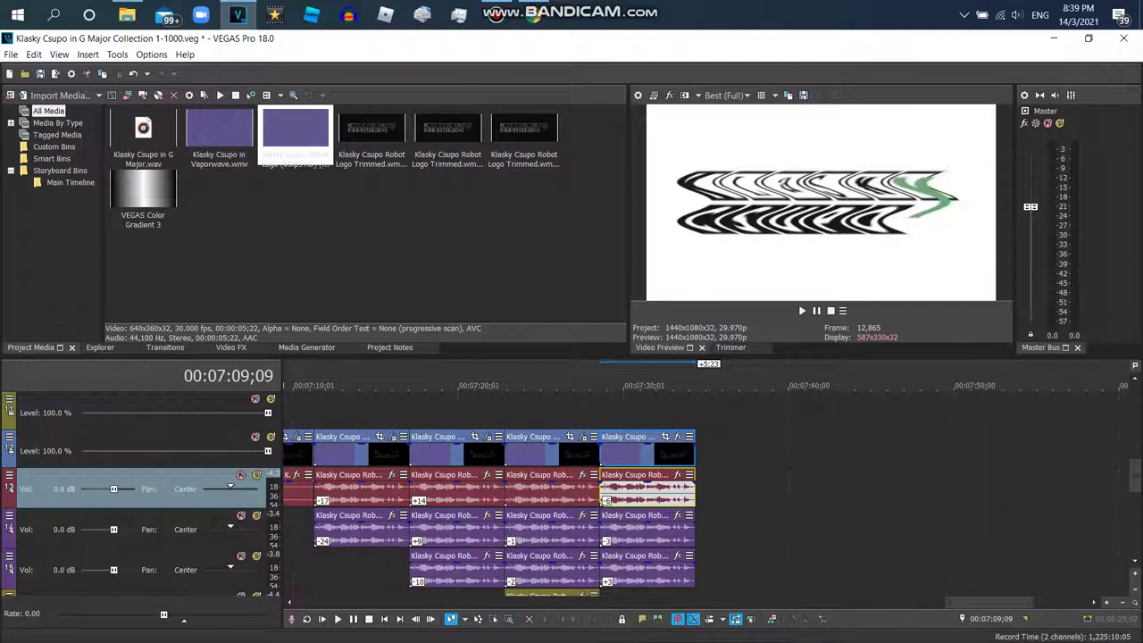
pyautogui.click(689, 436)
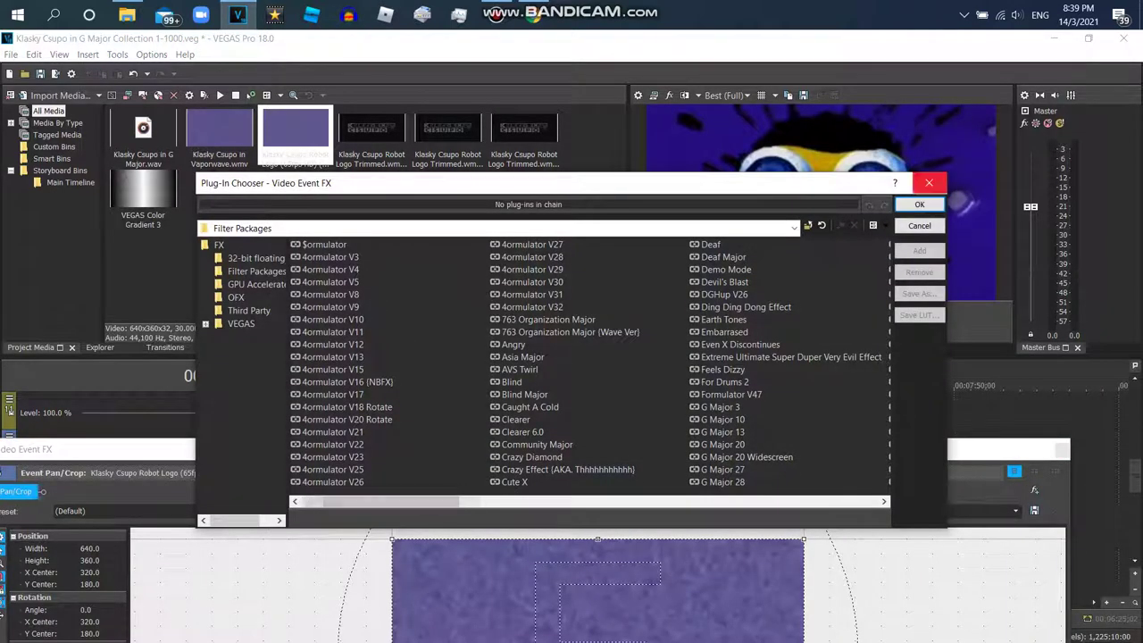
pyautogui.press('Escape')
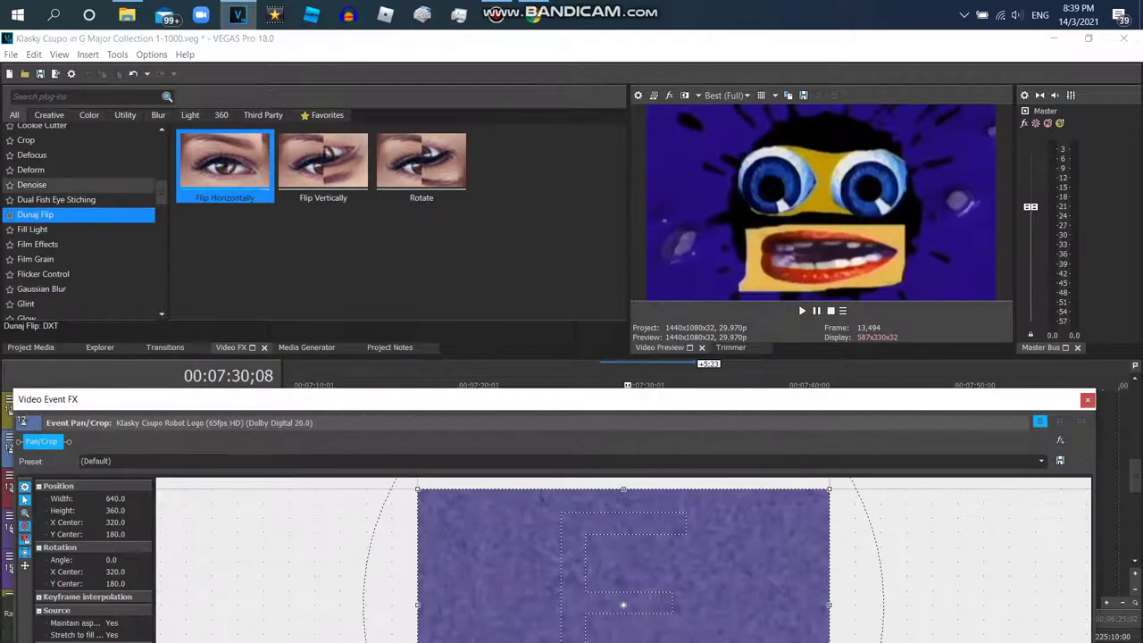
pyautogui.scroll(5, 80, 223)
pyautogui.click(43, 241)
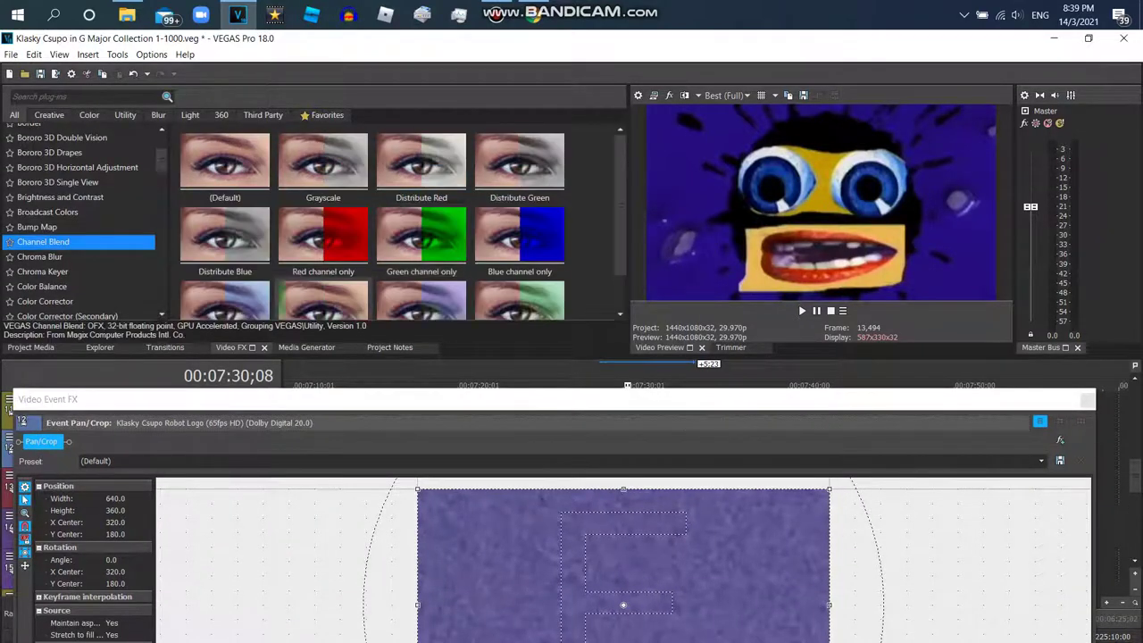
pyautogui.scroll(-1, 375, 232)
pyautogui.doubleClick(225, 284)
# Step: Add the default Invert effect to the last video event after Channel Blend
pyautogui.scroll(-5, 81, 223)
pyautogui.scroll(2, 81, 223)
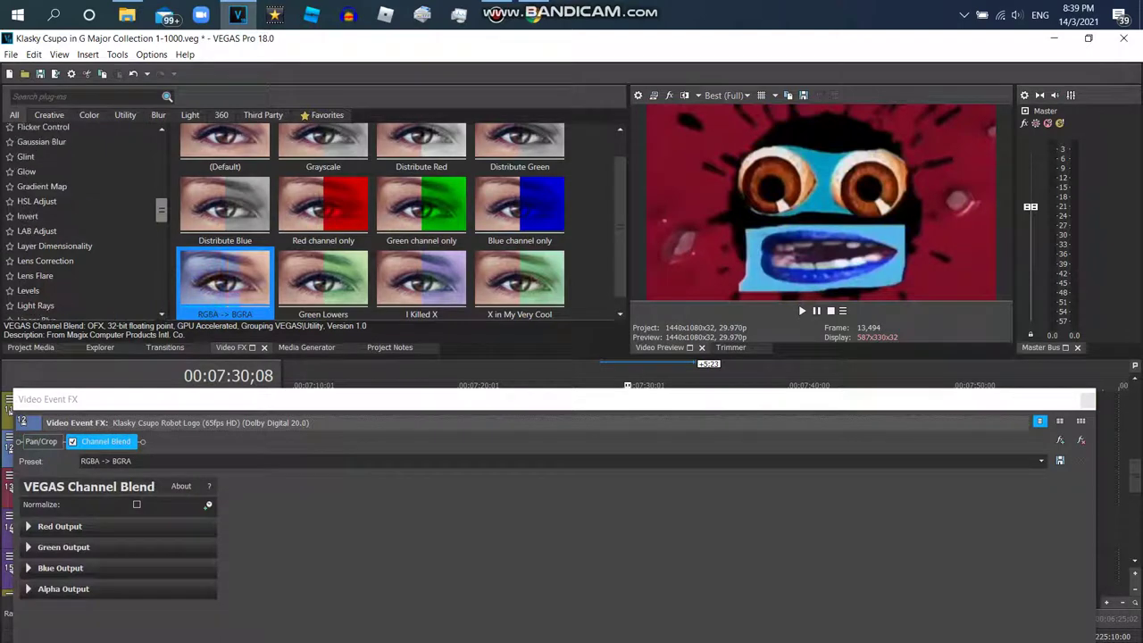
pyautogui.click(26, 216)
pyautogui.doubleClick(225, 165)
# Step: Try the HSL Adjust preset Asleep Or W Major in the last video event's effect chain
pyautogui.click(36, 201)
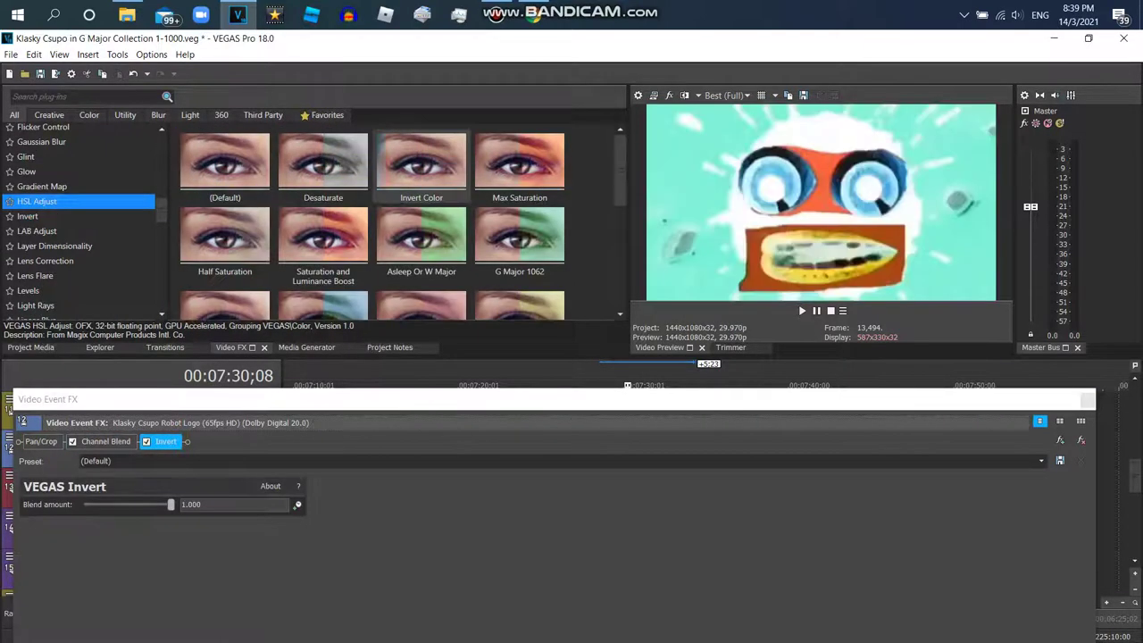
pyautogui.scroll(-1, 401, 223)
pyautogui.click(422, 215)
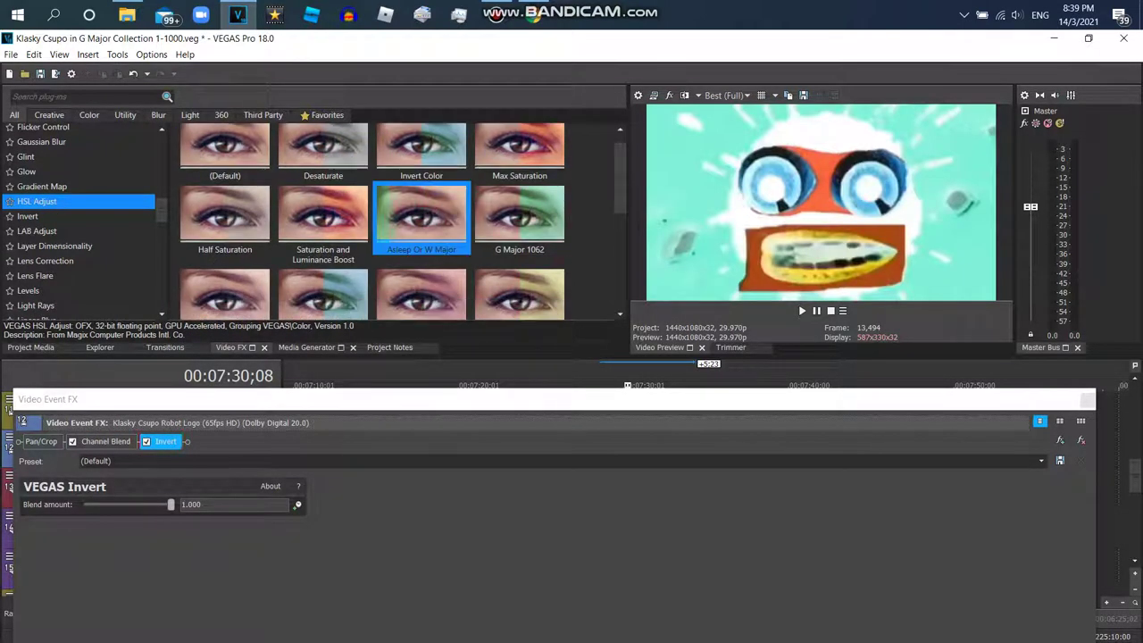
pyautogui.doubleClick(421, 214)
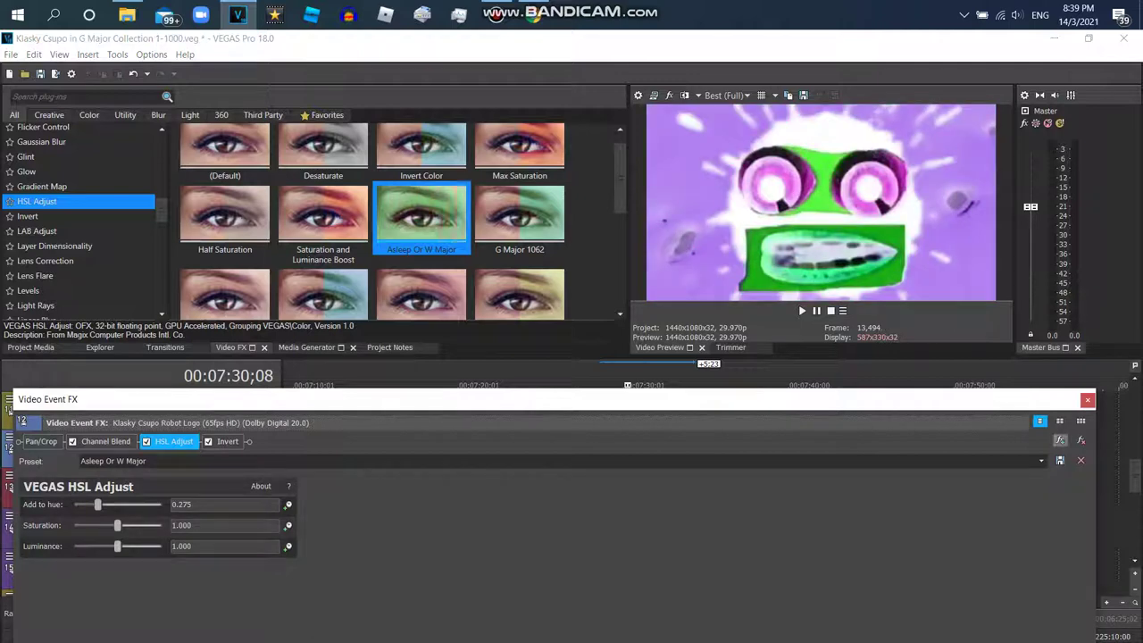
pyautogui.hotkey('ctrl', 'z')
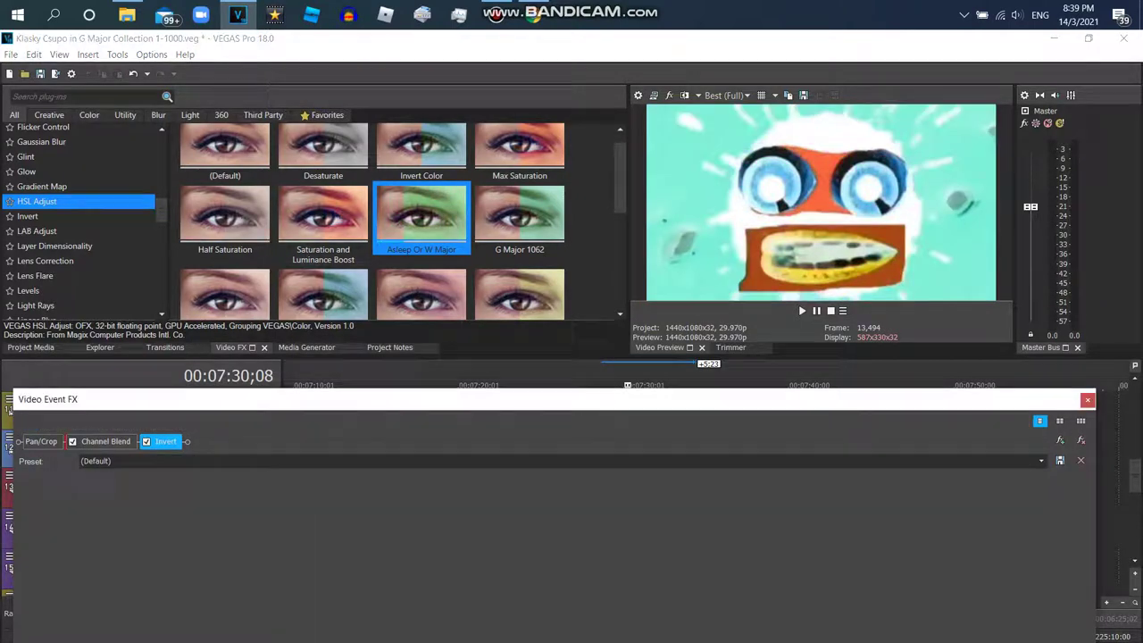
pyautogui.moveTo(392, 217); pyautogui.dragTo(72, 441)
pyautogui.click(1081, 440)
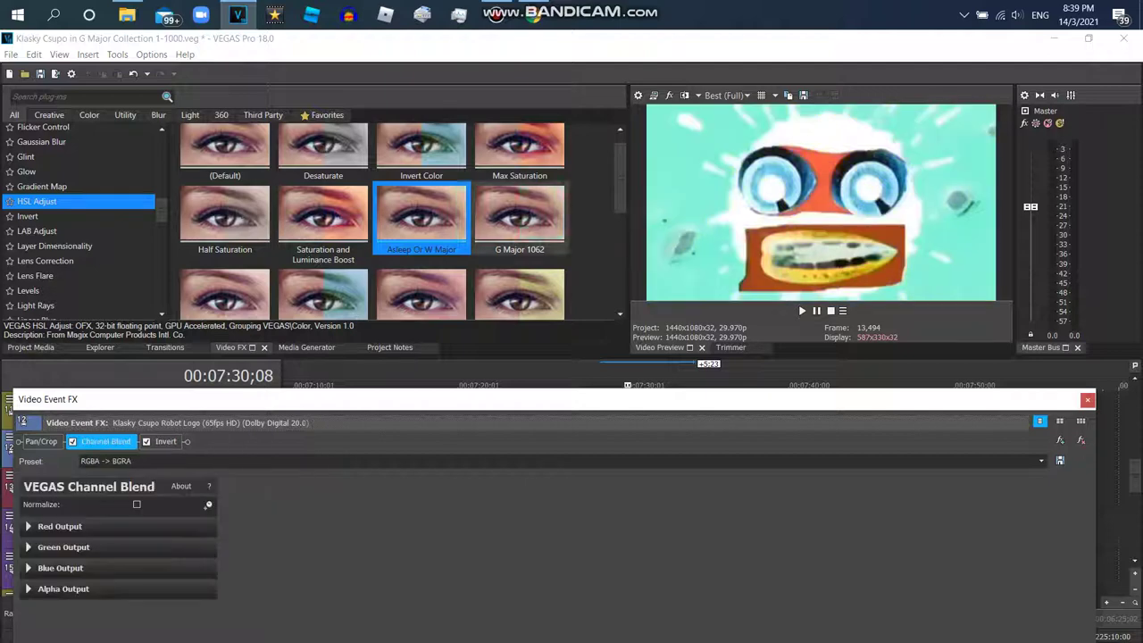
# Step: Add HSL Adjust with the Luig Group preset between Channel Blend and Invert on the last video event
pyautogui.scroll(-5, 405, 224)
pyautogui.doubleClick(520, 201)
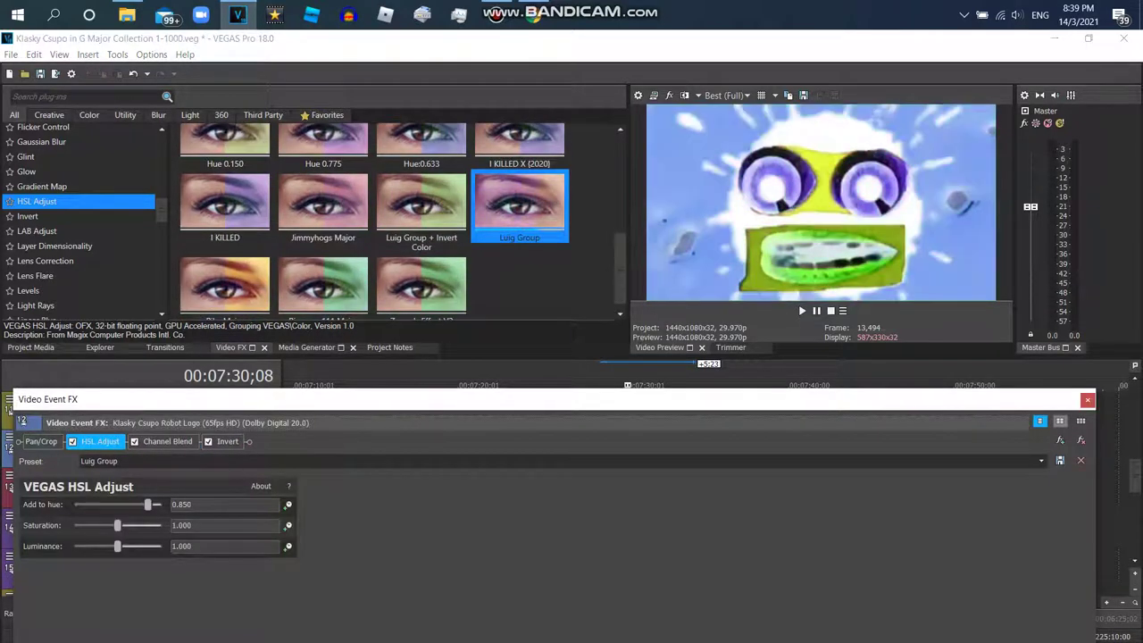
pyautogui.click(1081, 460)
pyautogui.doubleClick(520, 201)
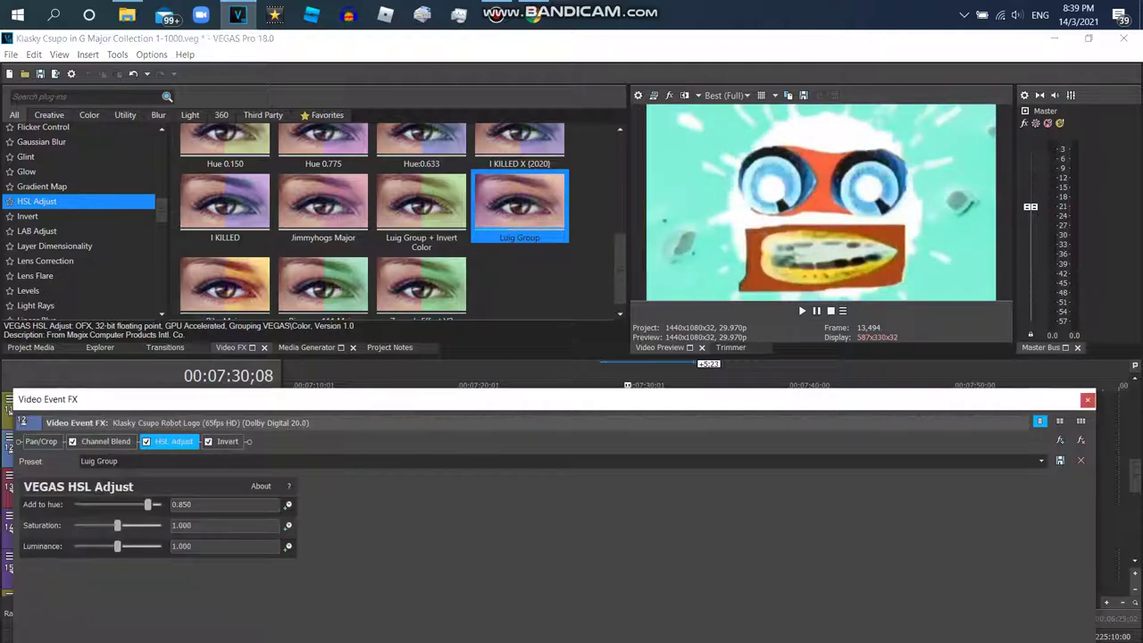
pyautogui.click(1086, 399)
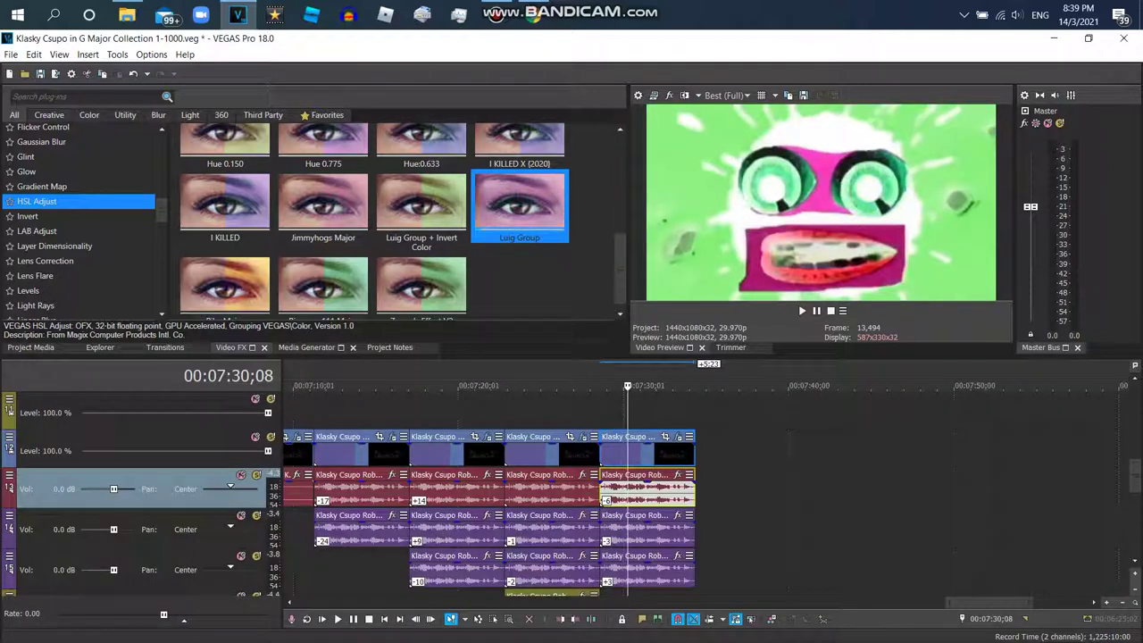
# Step: Append another Klasky Csupo Robot Logo clip after the last timeline clip and place the cursor at 00:07:35;26
pyautogui.click(35, 347)
pyautogui.moveTo(295, 134); pyautogui.dragTo(741, 464)
pyautogui.click(234, 347)
pyautogui.click(720, 389)
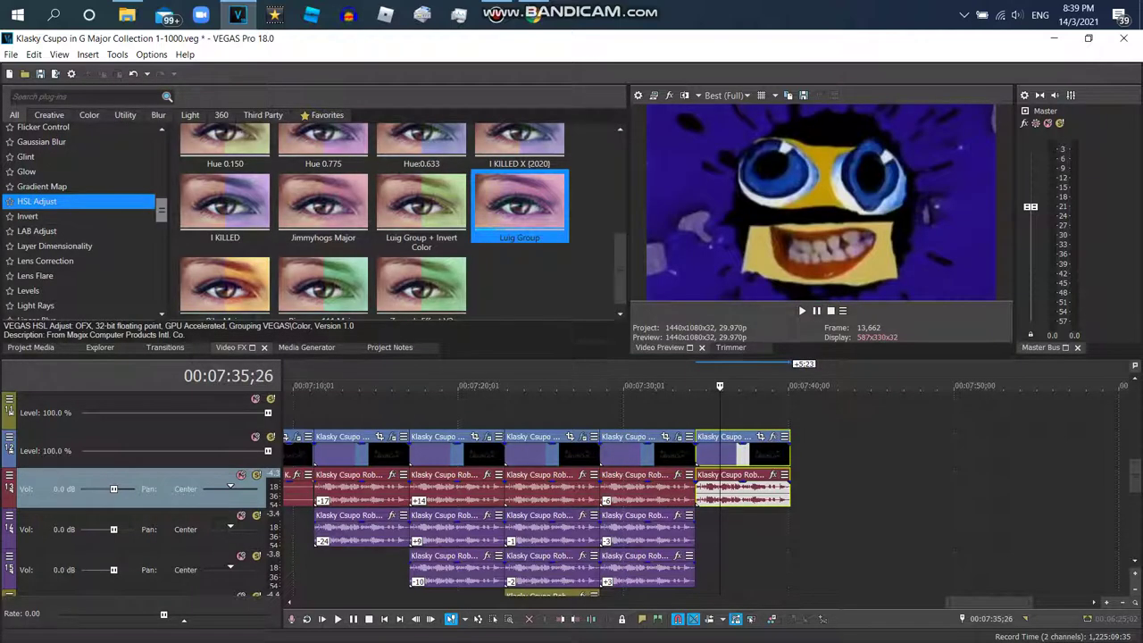
# Step: Add the default Invert effect to the newly appended video event
pyautogui.scroll(-1, 81, 219)
pyautogui.click(27, 201)
pyautogui.doubleClick(224, 165)
# Step: Add HSL Adjust with the G Major 1062 preset to the new clip after Invert
pyautogui.press('Up')
pyautogui.press('Up')
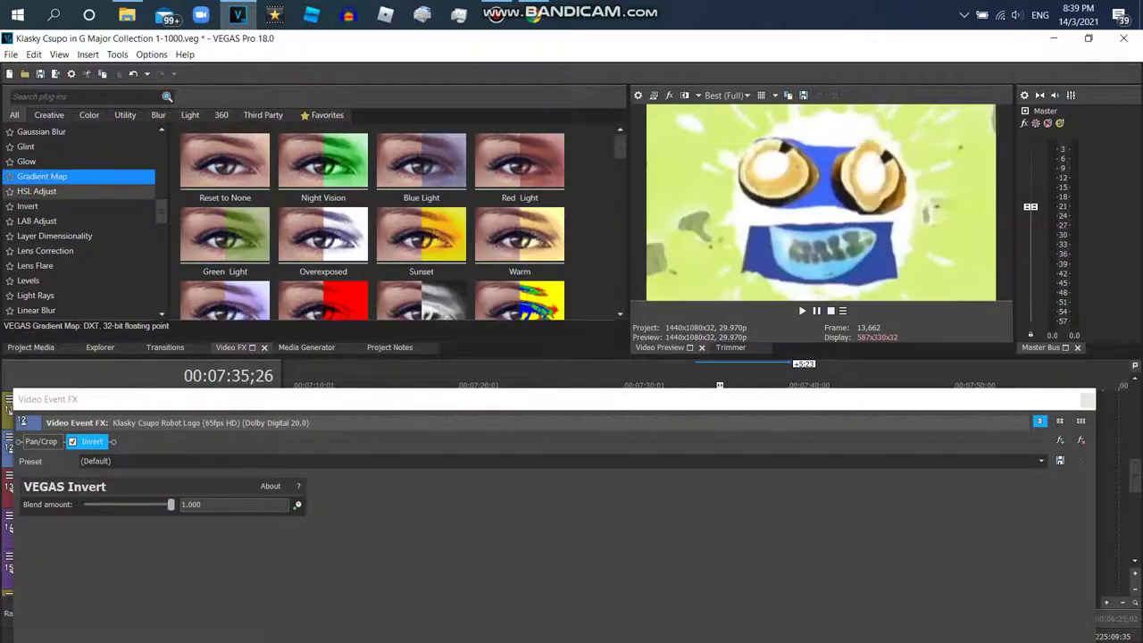
pyautogui.press('Down')
pyautogui.doubleClick(519, 236)
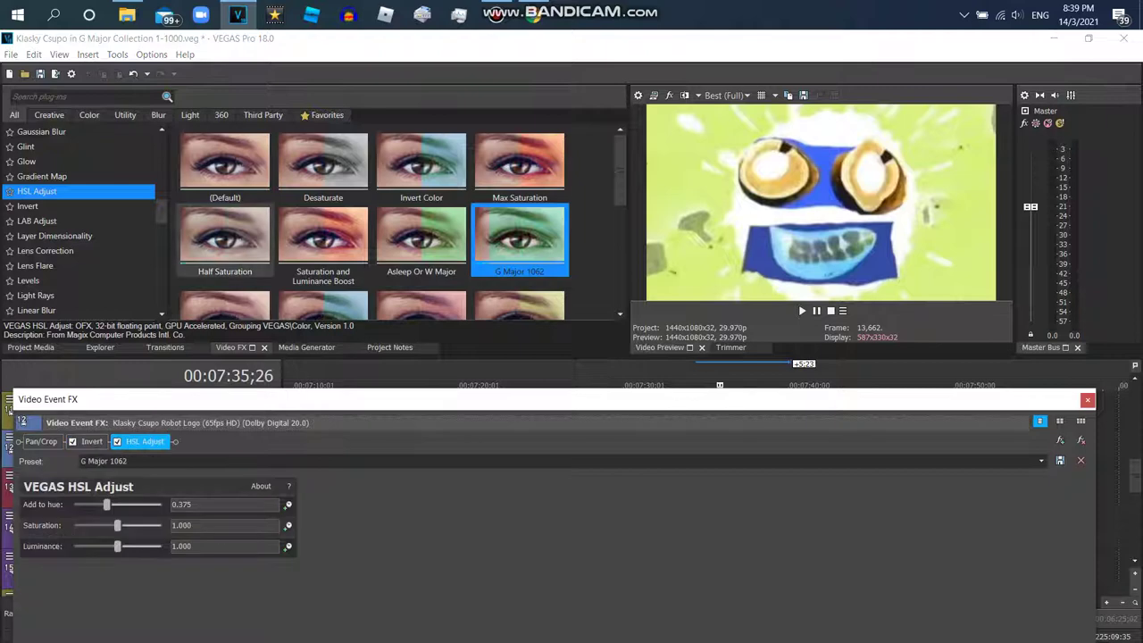
# Step: Add Channel Blend with the RGBA -> BGRA preset to the new clip and move HSL Adjust behind it
pyautogui.click(43, 207)
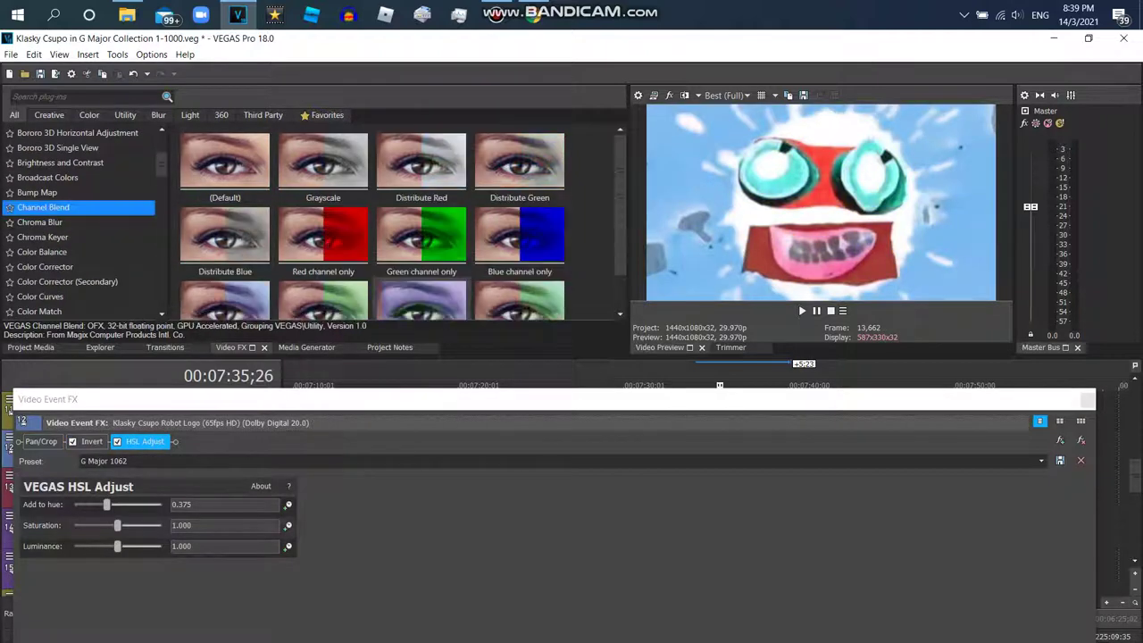
pyautogui.doubleClick(225, 299)
pyautogui.click(143, 441)
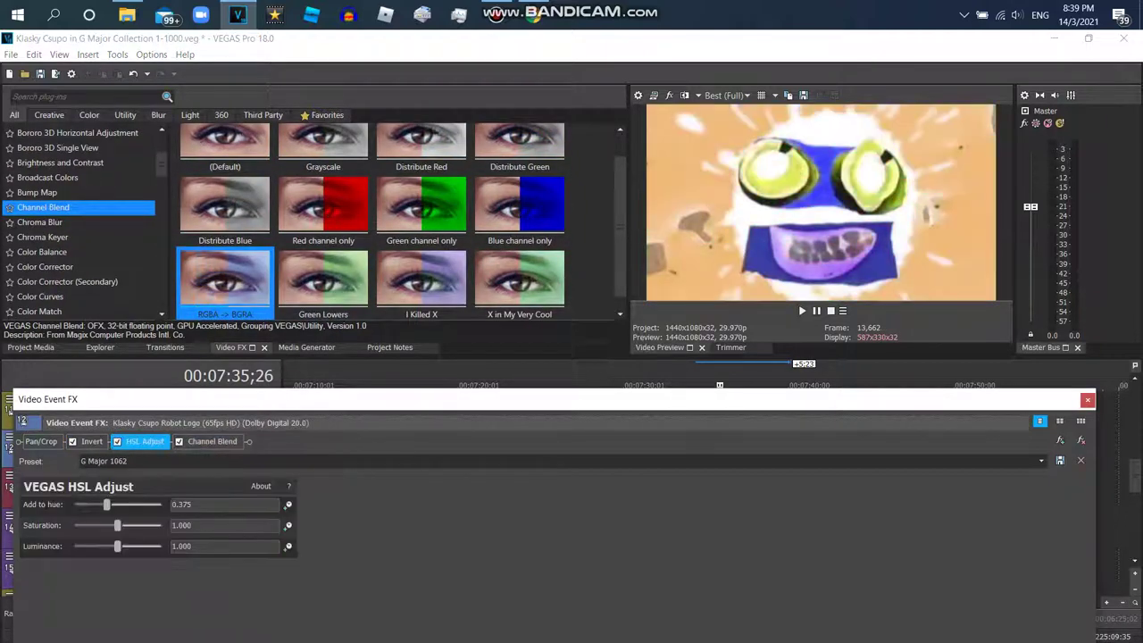
pyautogui.moveTo(138, 441); pyautogui.dragTo(218, 441)
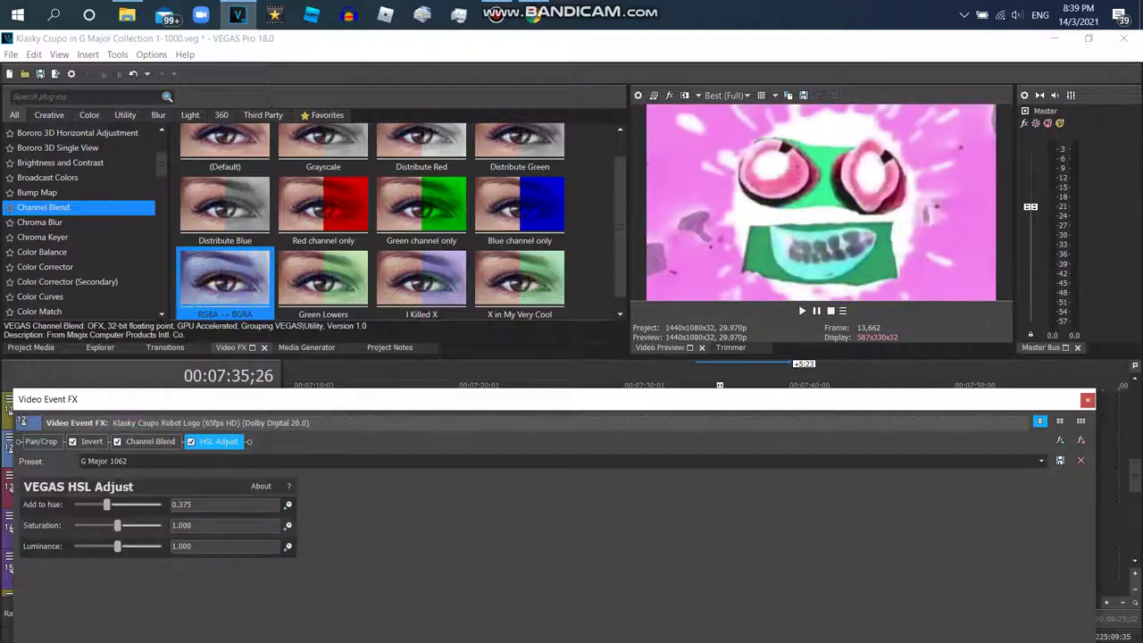
# Step: Try the Rjgunner111 Major preset on the new clip's HSL Adjust effect
pyautogui.click(1040, 461)
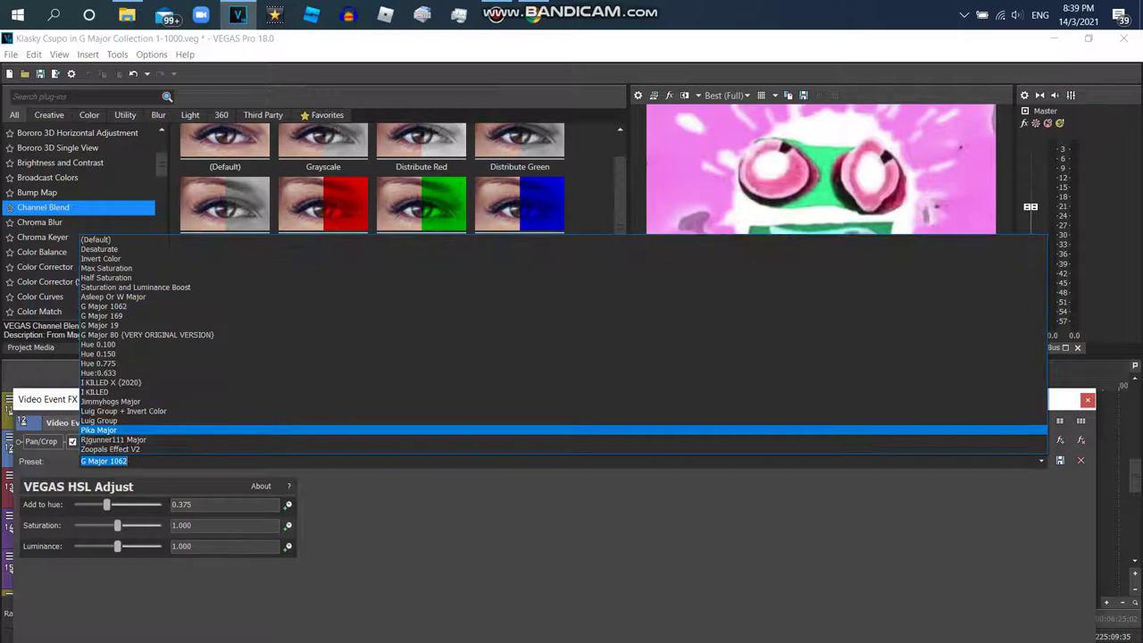
pyautogui.click(114, 440)
pyautogui.click(1040, 461)
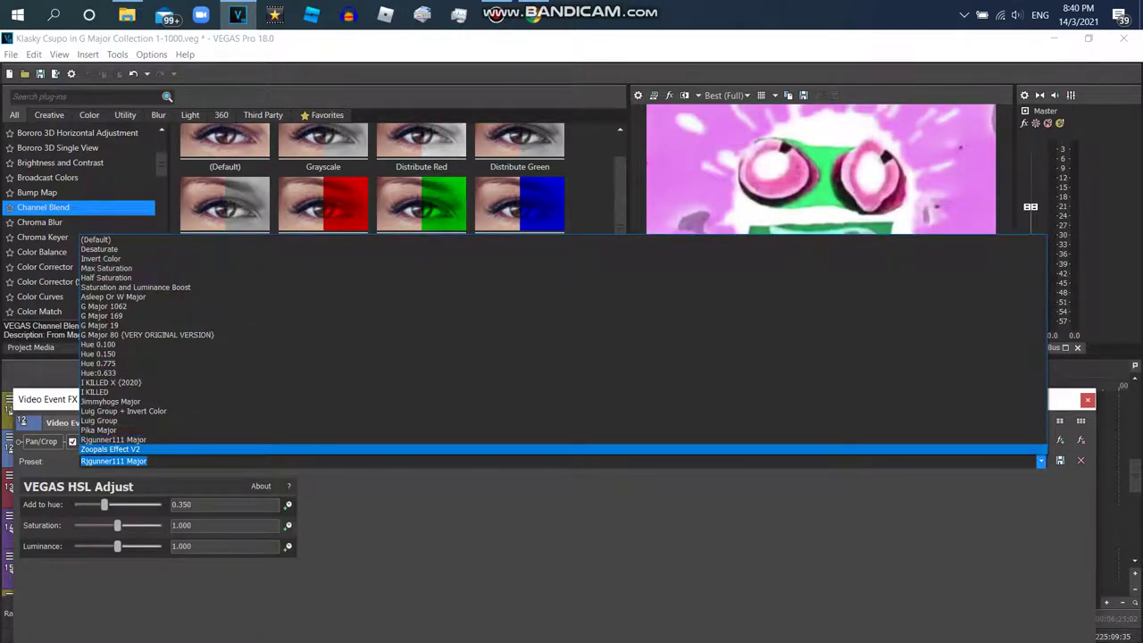
pyautogui.press('Return')
# Step: Set the new clip's HSL Adjust effect to the Hue 0.775 preset
pyautogui.click(1040, 461)
pyautogui.press('Up')
pyautogui.press('Return')
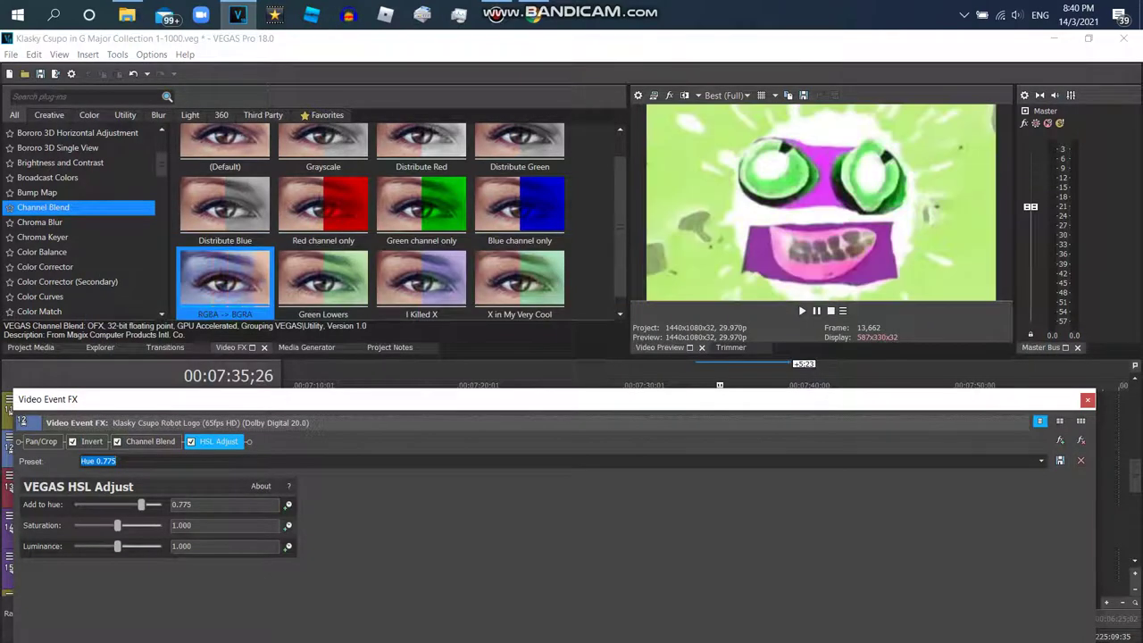
pyautogui.hotkey('alt', 'Down')
pyautogui.press('Return')
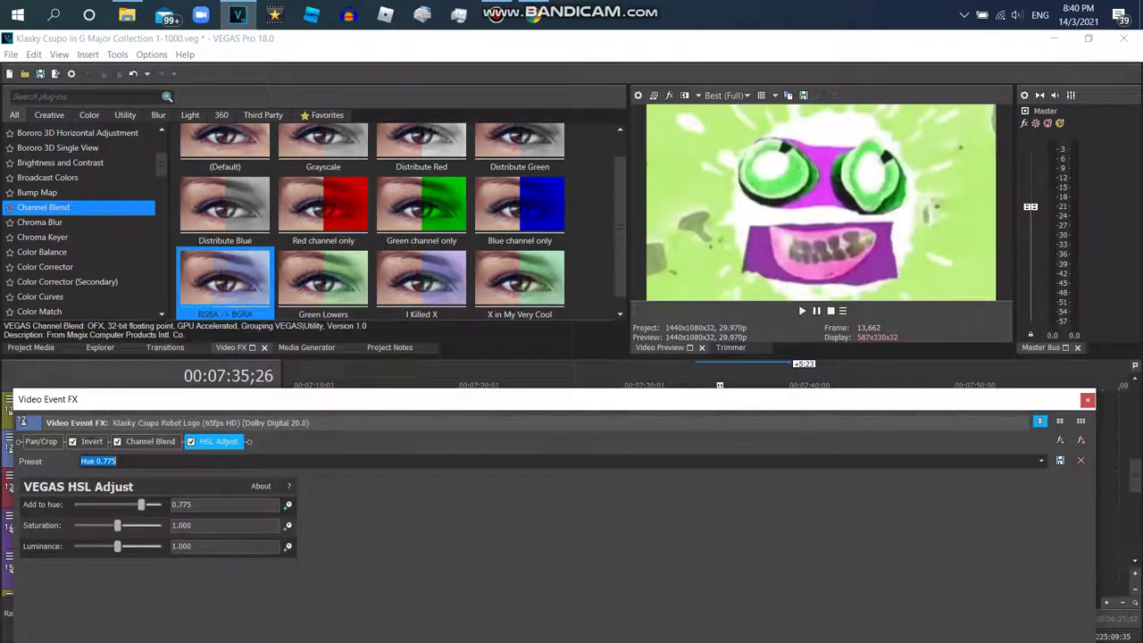
# Step: Try the Hue:0.633 preset on the new clip's HSL Adjust effect
pyautogui.hotkey('alt', 'Down')
pyautogui.press('Up')
pyautogui.press('Return')
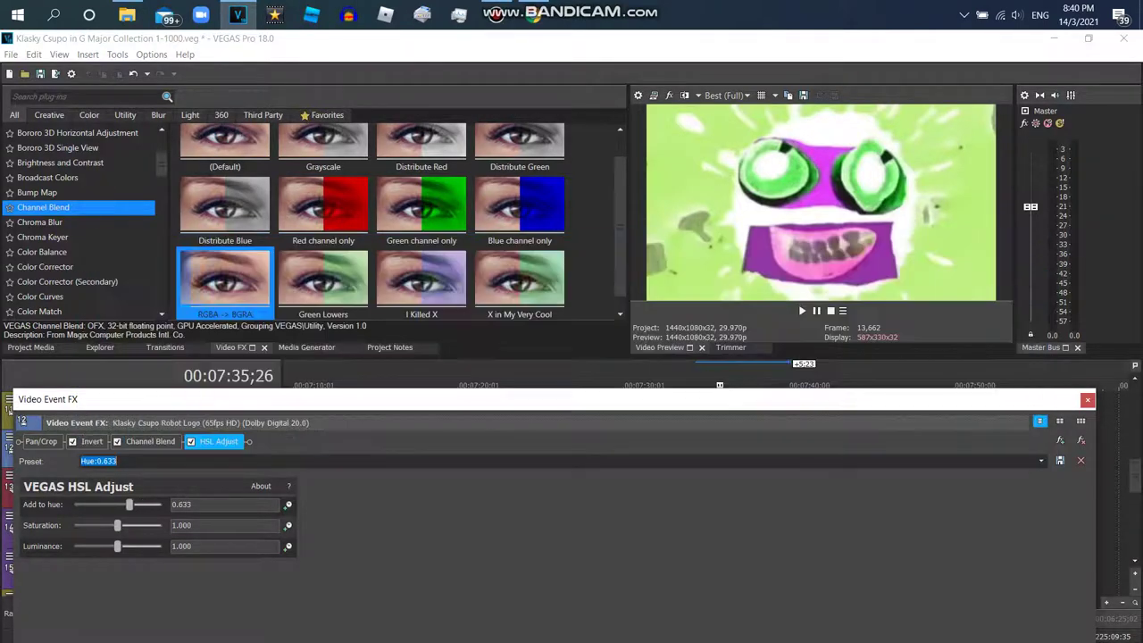
# Step: Set the new clip's HSL Adjust effect to the Hue 0.100 preset
pyautogui.hotkey('alt', 'Down')
pyautogui.press('Up')
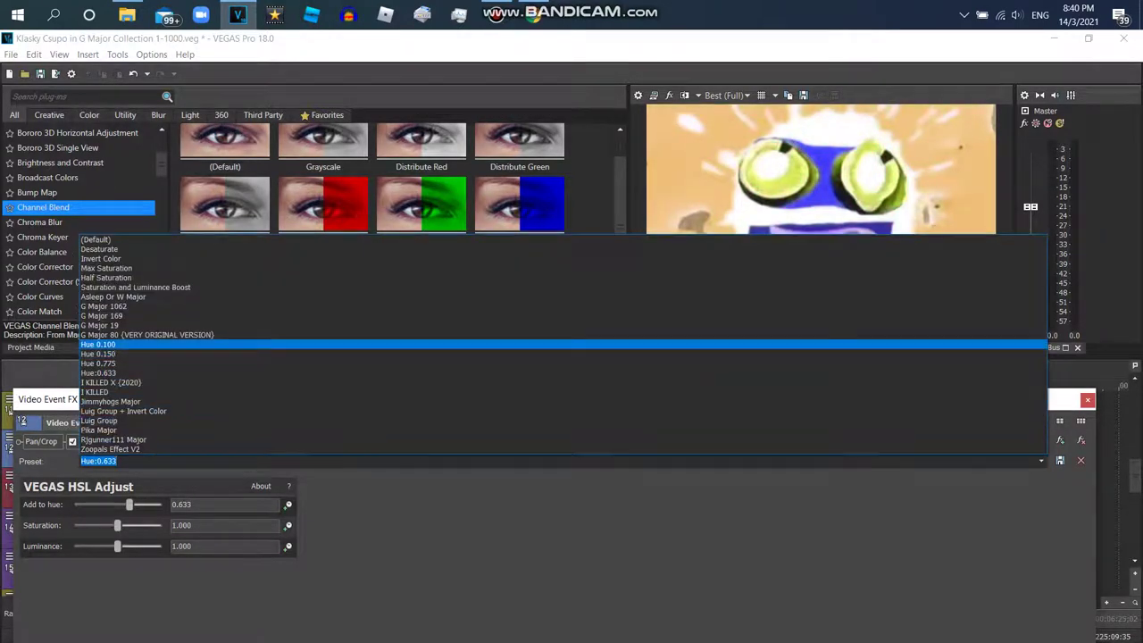
pyautogui.press('Return')
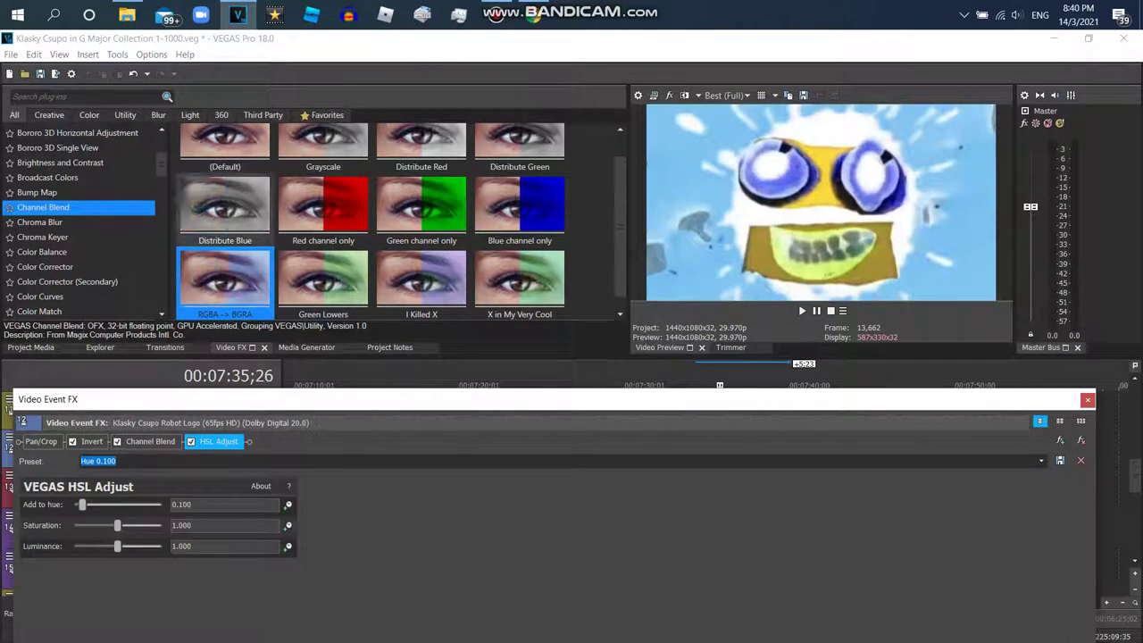
# Step: Add the Swirl effect with the Does Respond preset after HSL Adjust and close the clip's effects window
pyautogui.scroll(-15, 85, 223)
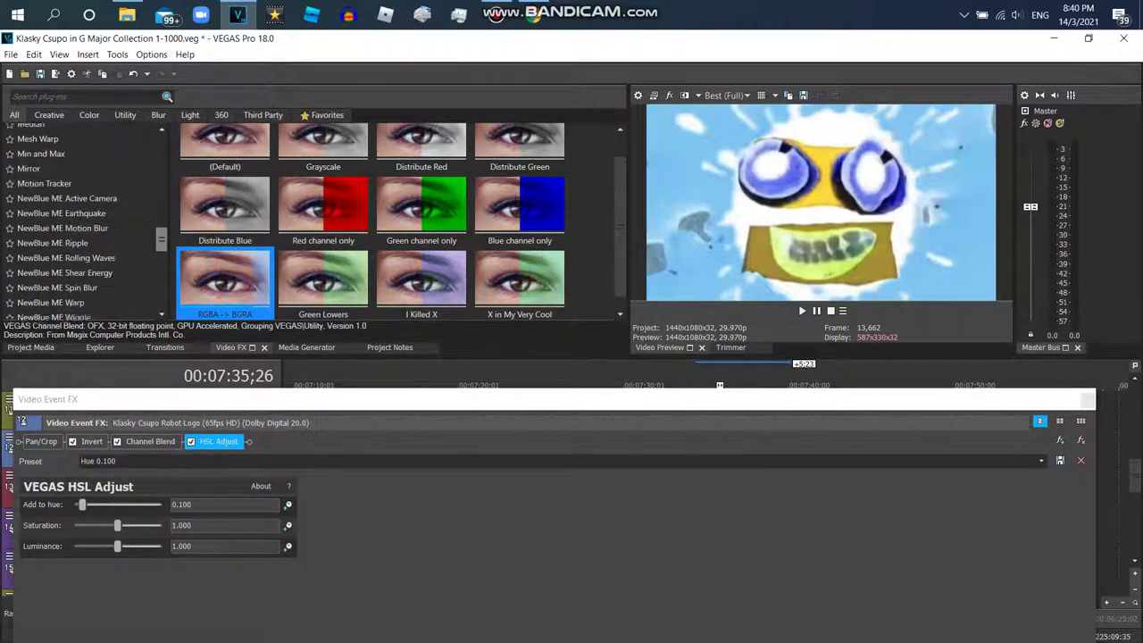
pyautogui.scroll(-5, 85, 223)
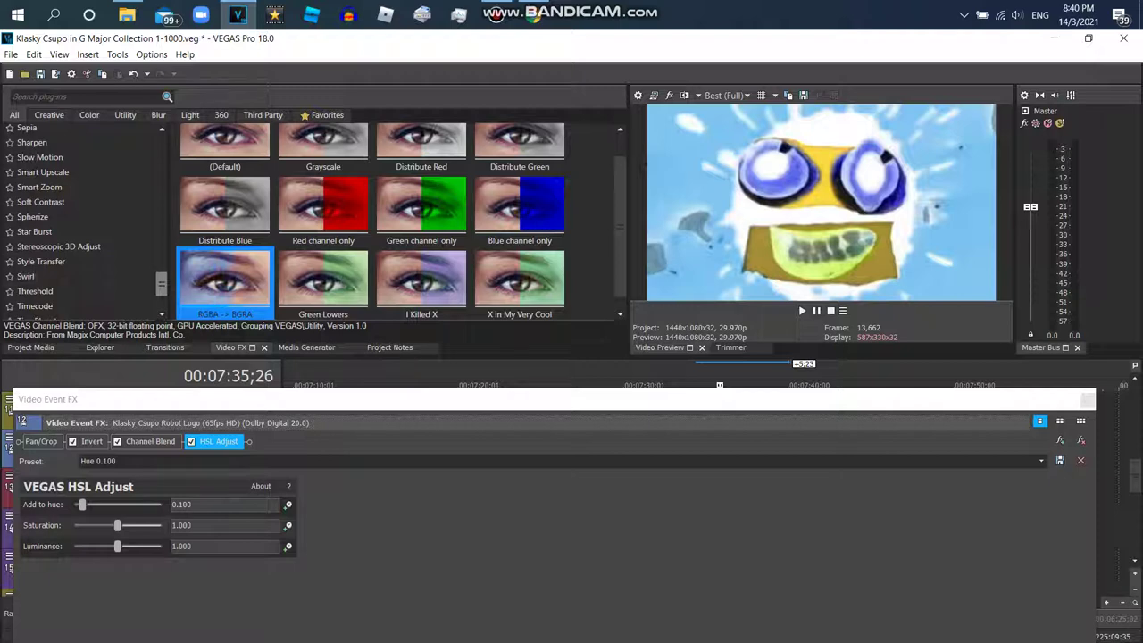
pyautogui.click(26, 275)
pyautogui.doubleClick(518, 215)
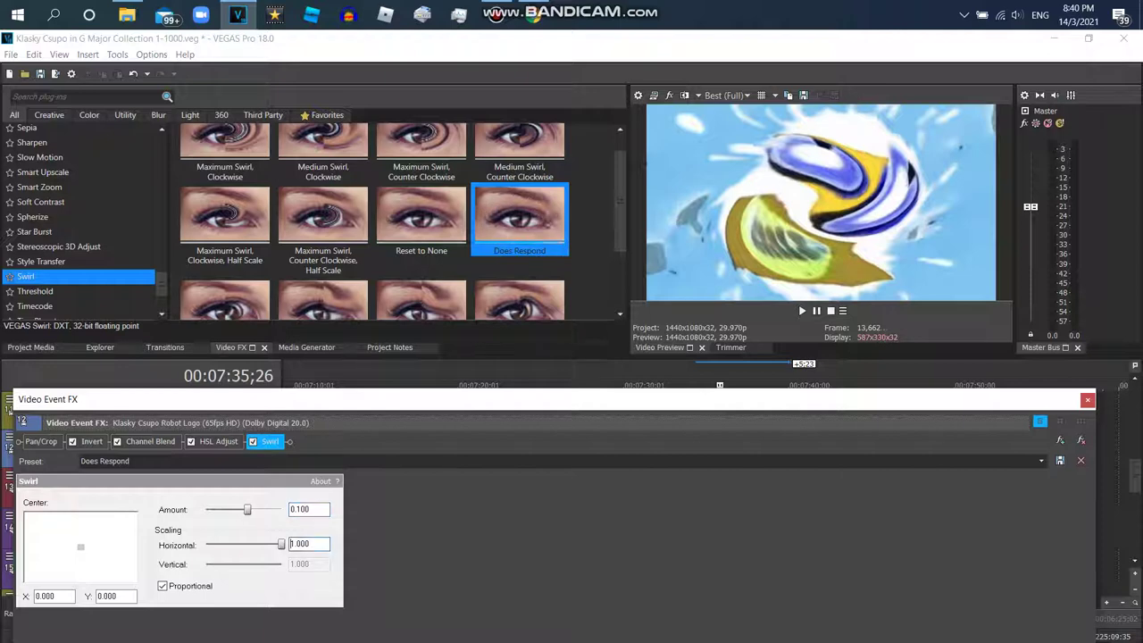
pyautogui.press('Escape')
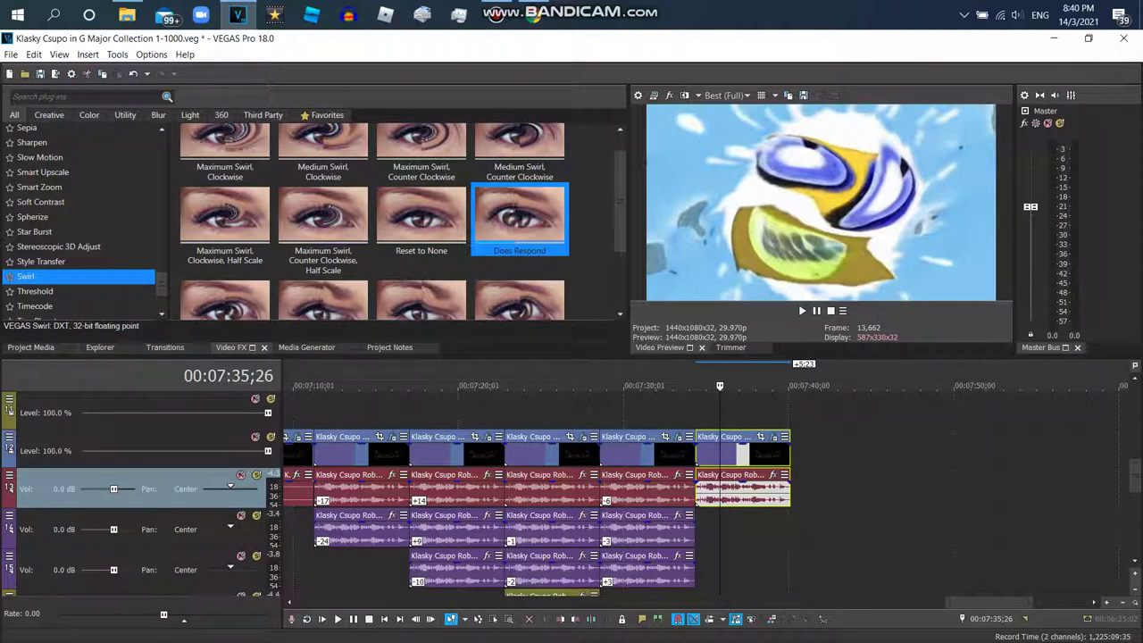
# Step: Open the properties of the new clip's audio event and set its time stretch / pitch shift method to élastique
pyautogui.hotkey('alt', '1')
pyautogui.press('Menu')
pyautogui.press('Up')
pyautogui.press('Return')
pyautogui.hotkey('alt', 'm')
pyautogui.hotkey('alt', 'Down')
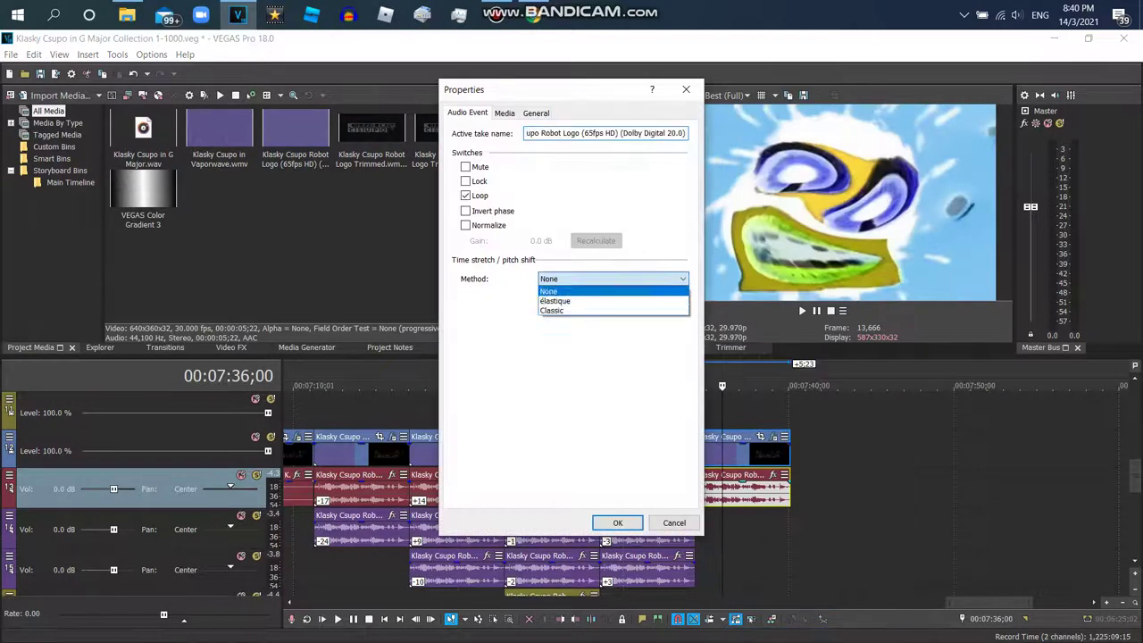
pyautogui.press('Down')
pyautogui.press('Return')
# Step: Set the audio's stretch attributes to Soloist (Speech) and its pitch change to -3
pyautogui.press('Tab')
pyautogui.hotkey('alt', 'Down')
pyautogui.press('Down')
pyautogui.press('Return')
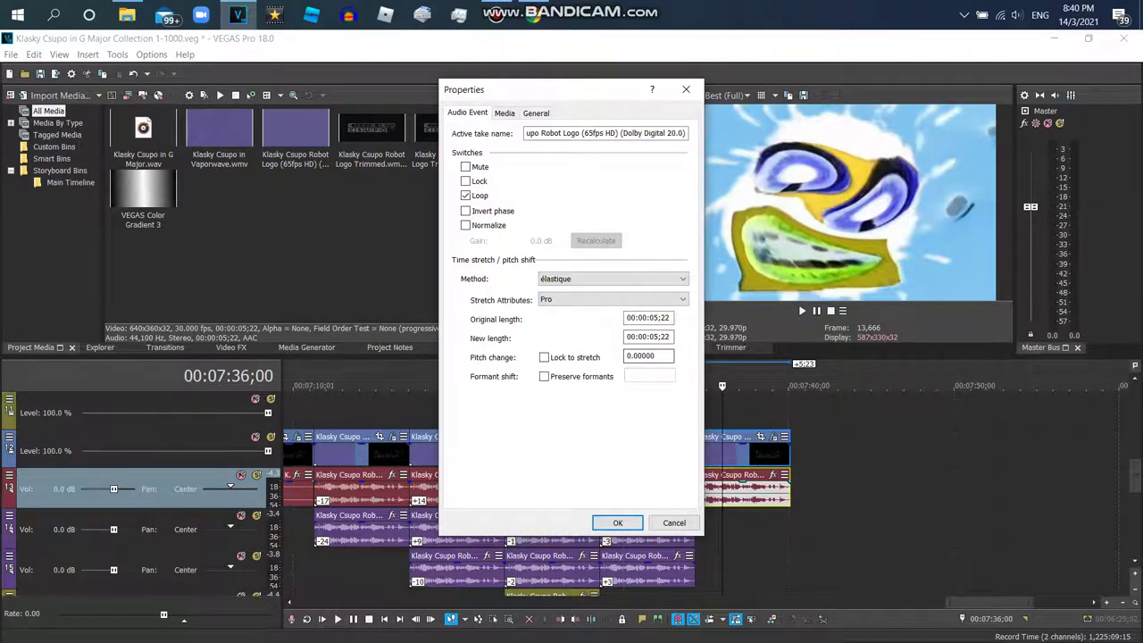
pyautogui.hotkey('alt', 'Down')
pyautogui.press('Down')
pyautogui.press('Return')
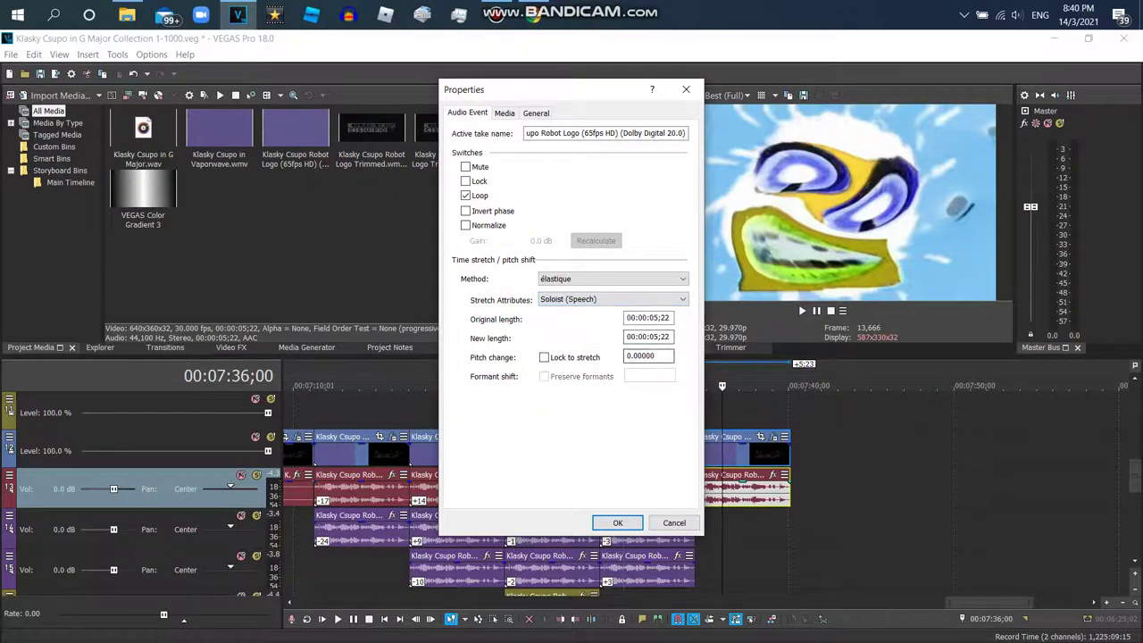
pyautogui.press('Return')
# Step: Paste a copy of the new clip below its audio and delete the extra video track this adds
pyautogui.press('Right')
pyautogui.press('Menu')
pyautogui.press('Escape')
pyautogui.press('Down')
pyautogui.press('Menu')
pyautogui.press('Return')
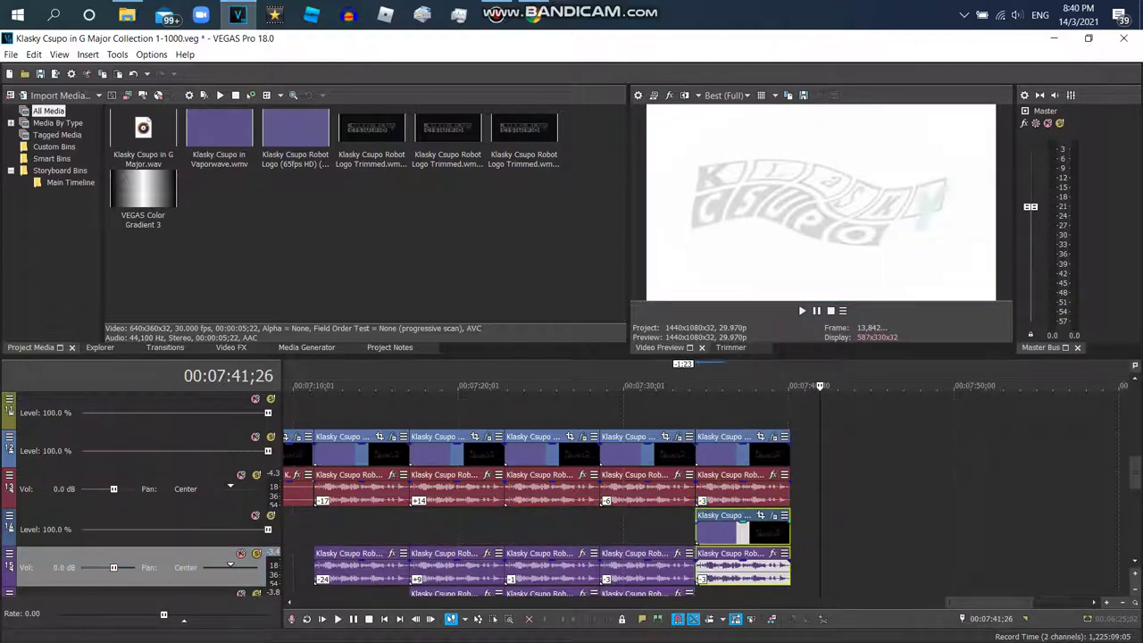
pyautogui.press('Up')
pyautogui.press('Menu')
pyautogui.press('Up')
pyautogui.press('Return')
# Step: Set the pitch change of the clip's second audio layer to -5
pyautogui.press('Down')
pyautogui.press('Menu')
pyautogui.press('Up')
pyautogui.press('Return')
pyautogui.click(648, 355)
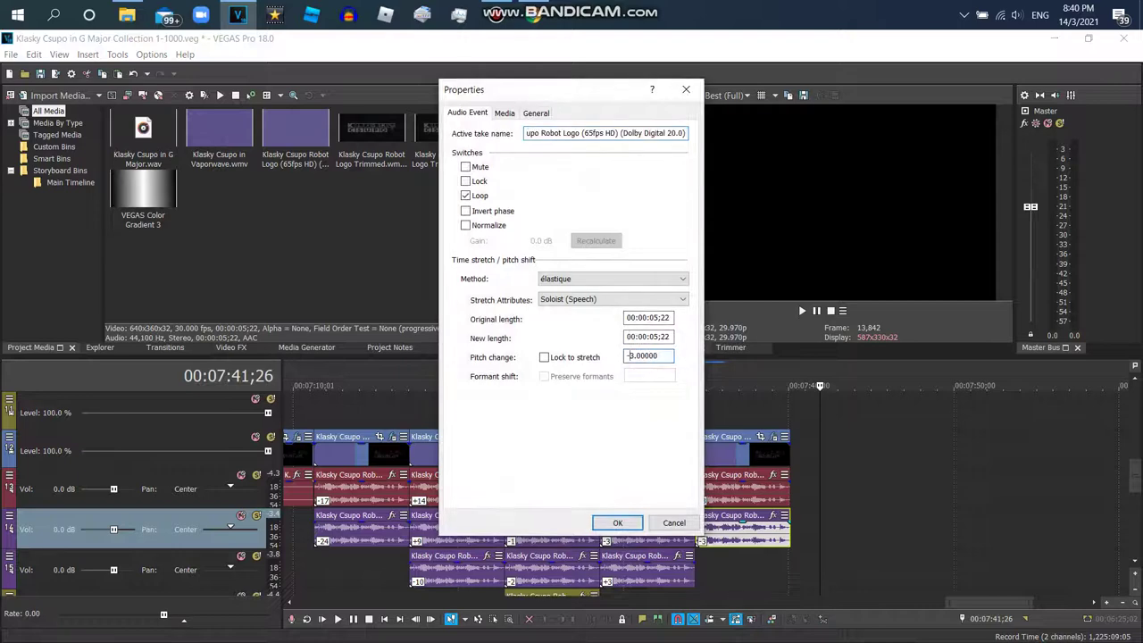
pyautogui.write('-5')
pyautogui.press('Return')
# Step: Copy the second audio layer to the track below and align it with the clip's start
pyautogui.press('Menu')
pyautogui.press('Down')
pyautogui.press('Down')
pyautogui.press('Down')
pyautogui.press('Down')
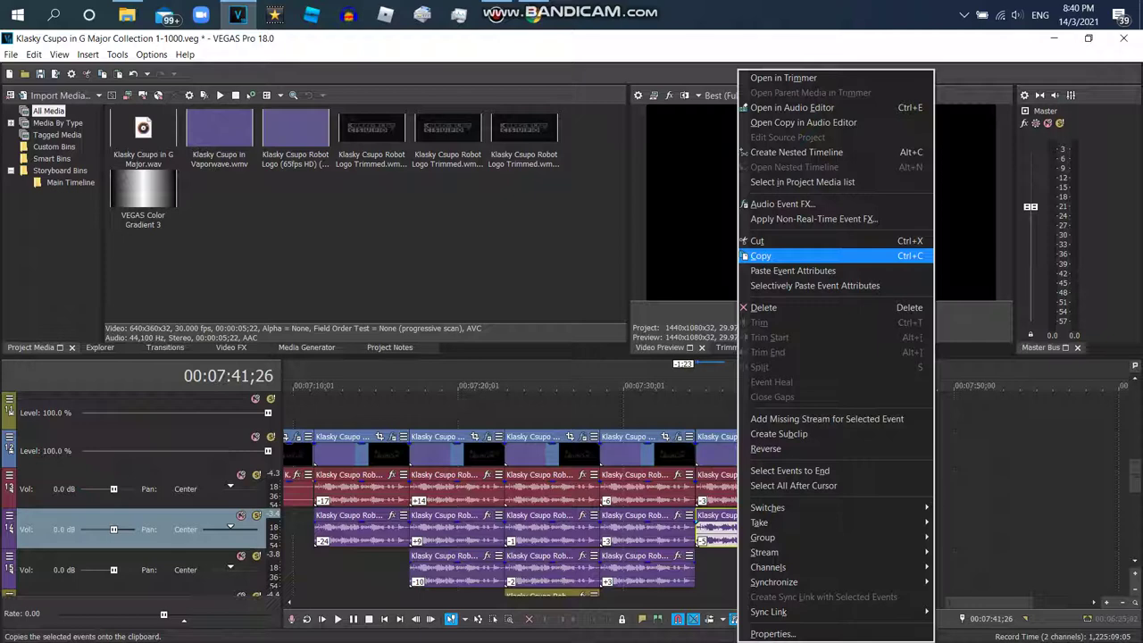
pyautogui.press('Return')
pyautogui.press('Down')
pyautogui.press('Menu')
pyautogui.press('Return')
pyautogui.press('KP_4')
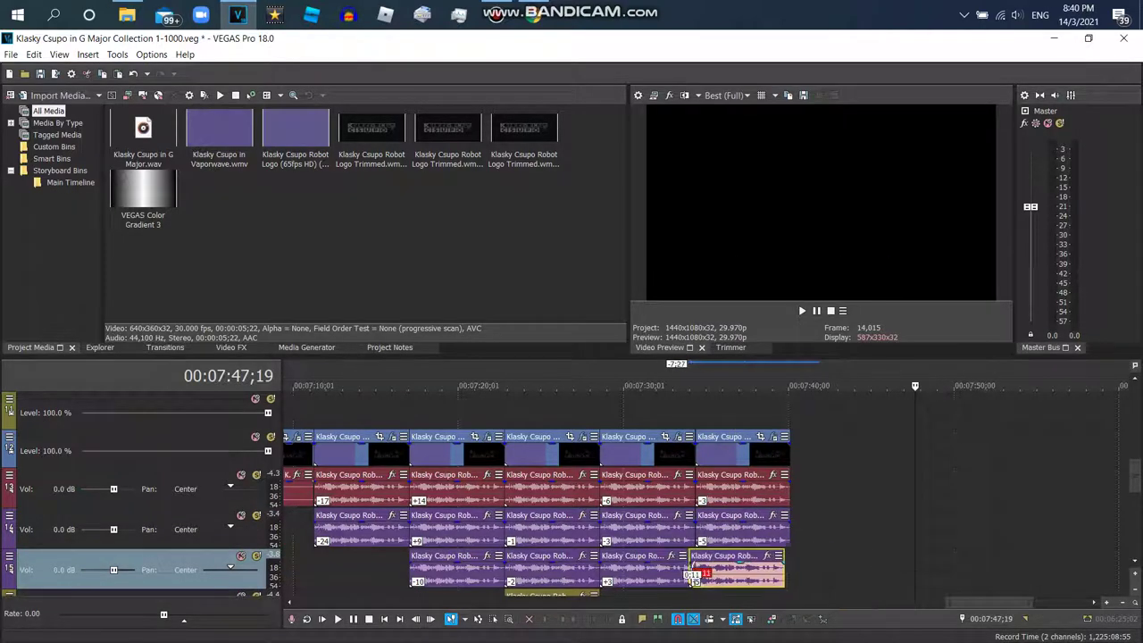
# Step: Set the pitch change of the clip's third audio layer to -9
pyautogui.press('Menu')
pyautogui.press('Up')
pyautogui.press('Up')
pyautogui.press('Down')
pyautogui.press('Return')
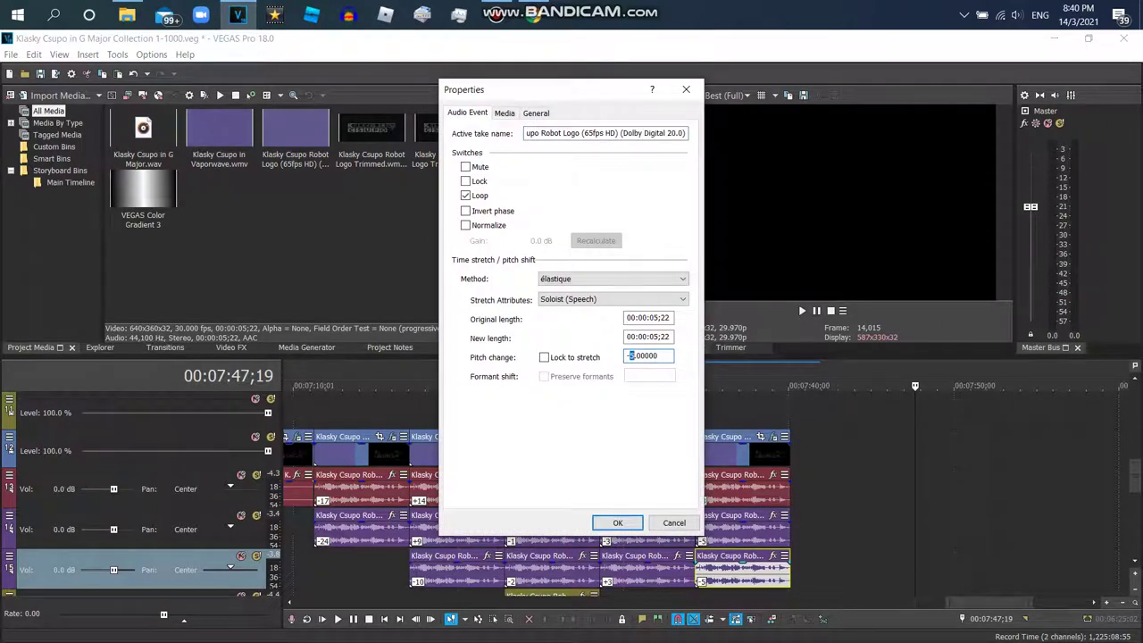
pyautogui.press('Return')
pyautogui.moveTo(294, 134); pyautogui.dragTo(794, 447)
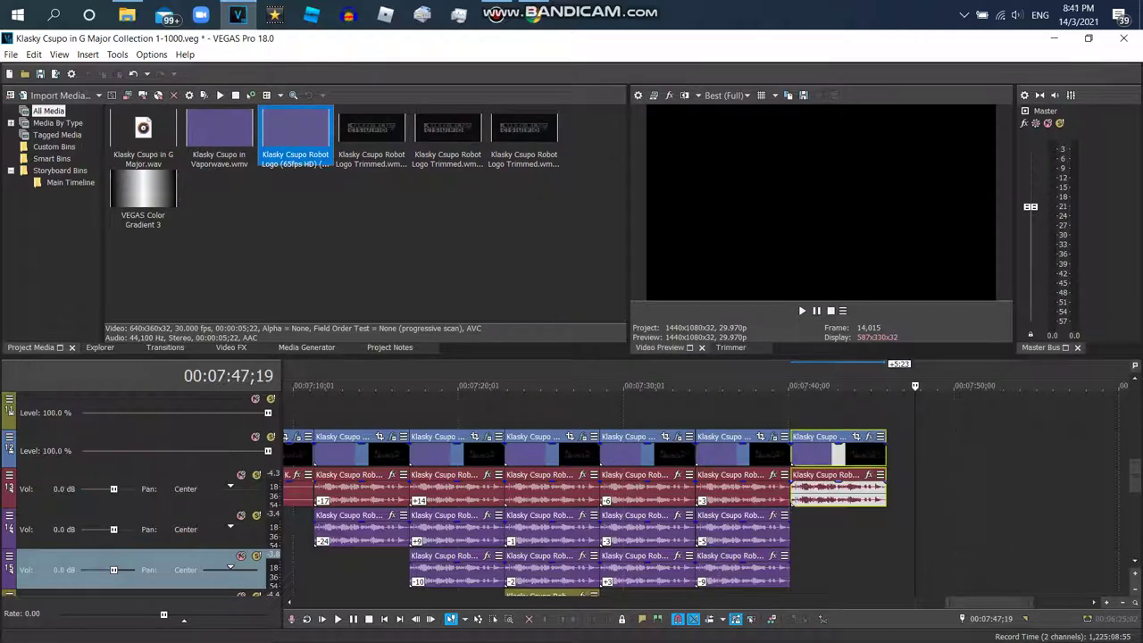
pyautogui.click(818, 386)
pyautogui.click(823, 487)
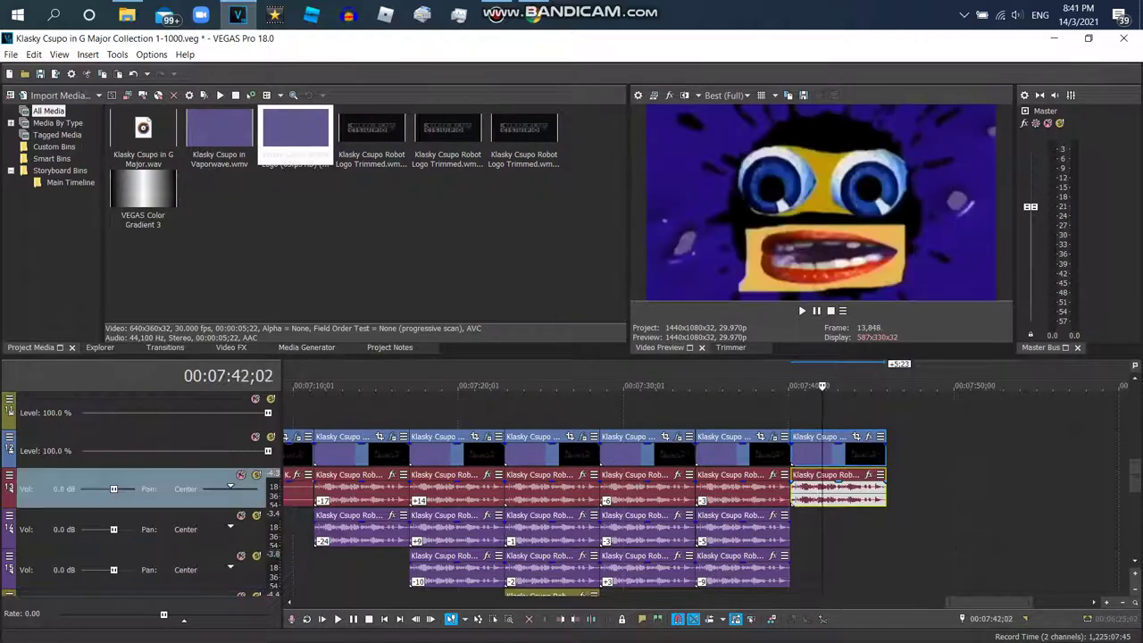
pyautogui.rightClick(861, 455)
pyautogui.click(899, 277)
# Step: Copy the clip with the +14, +9 and -10 audio layers and paste it directly after the last clip
pyautogui.moveTo(991, 603)
pyautogui.mouseDown()
pyautogui.moveTo(965, 603)
pyautogui.moveTo(989, 602)
pyautogui.mouseUp()
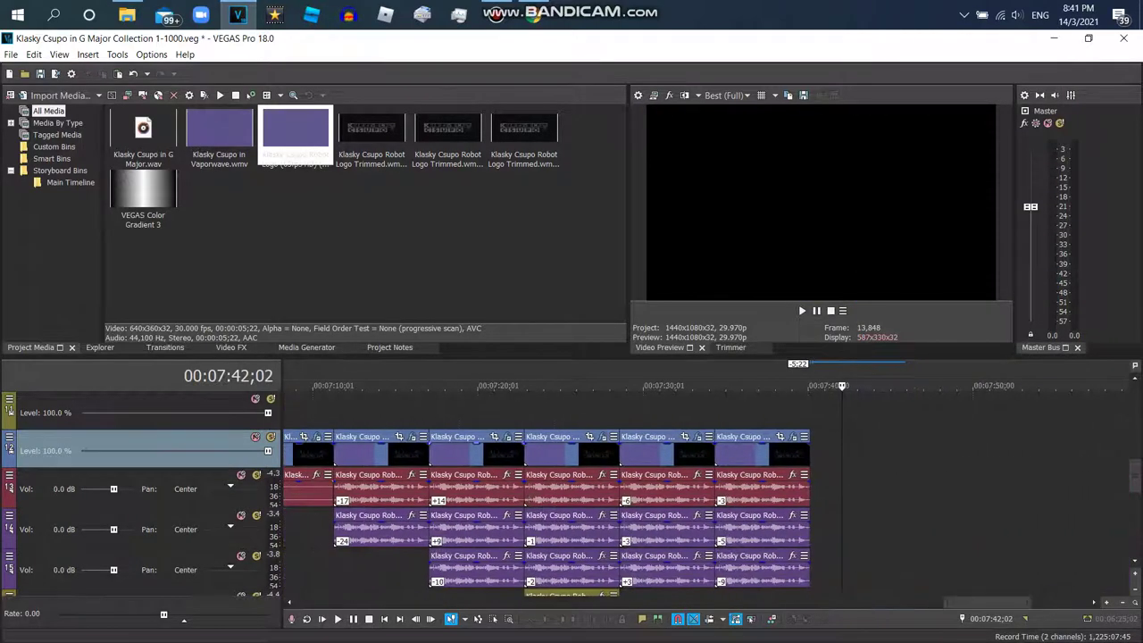
pyautogui.click(468, 386)
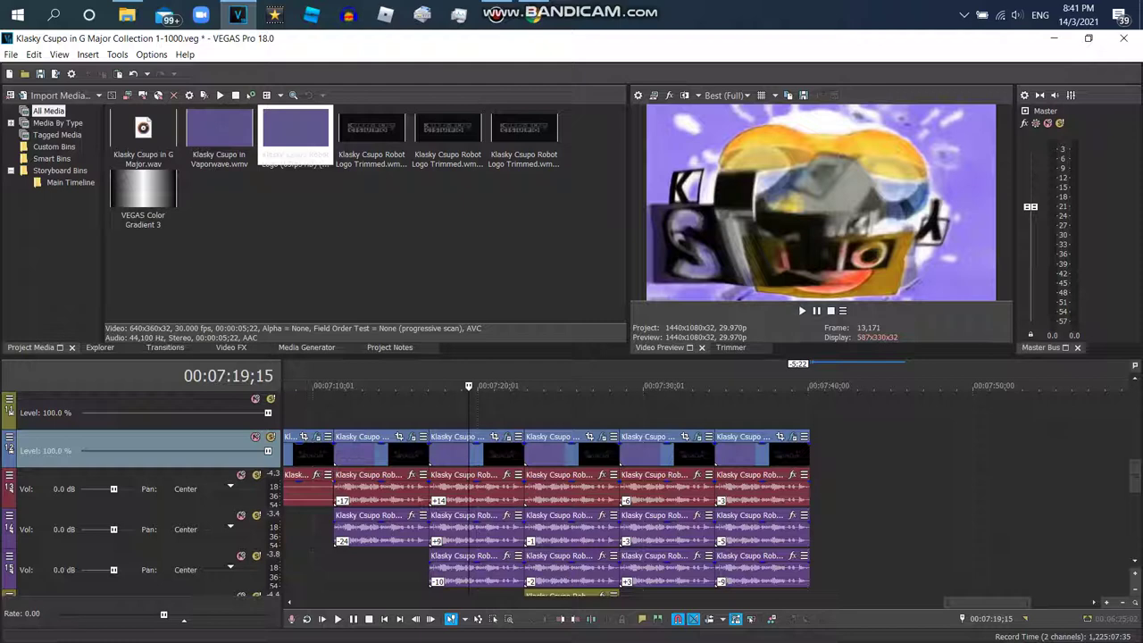
pyautogui.click(493, 617)
pyautogui.click(482, 450)
pyautogui.rightClick(484, 450)
pyautogui.click(518, 224)
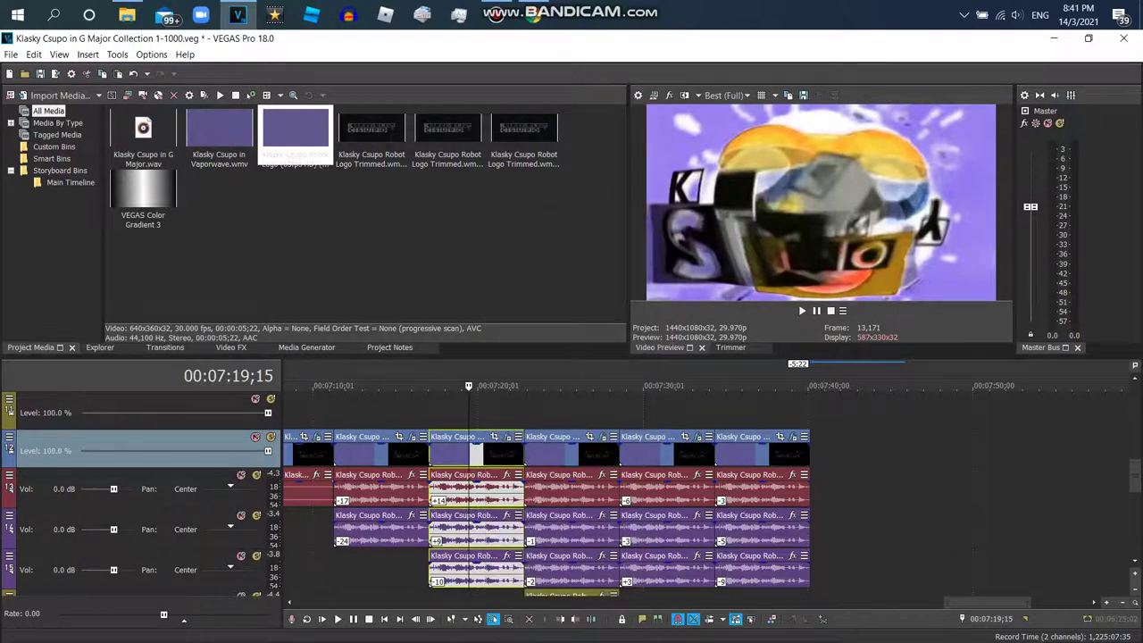
pyautogui.press('End')
pyautogui.rightClick(863, 457)
pyautogui.click(883, 153)
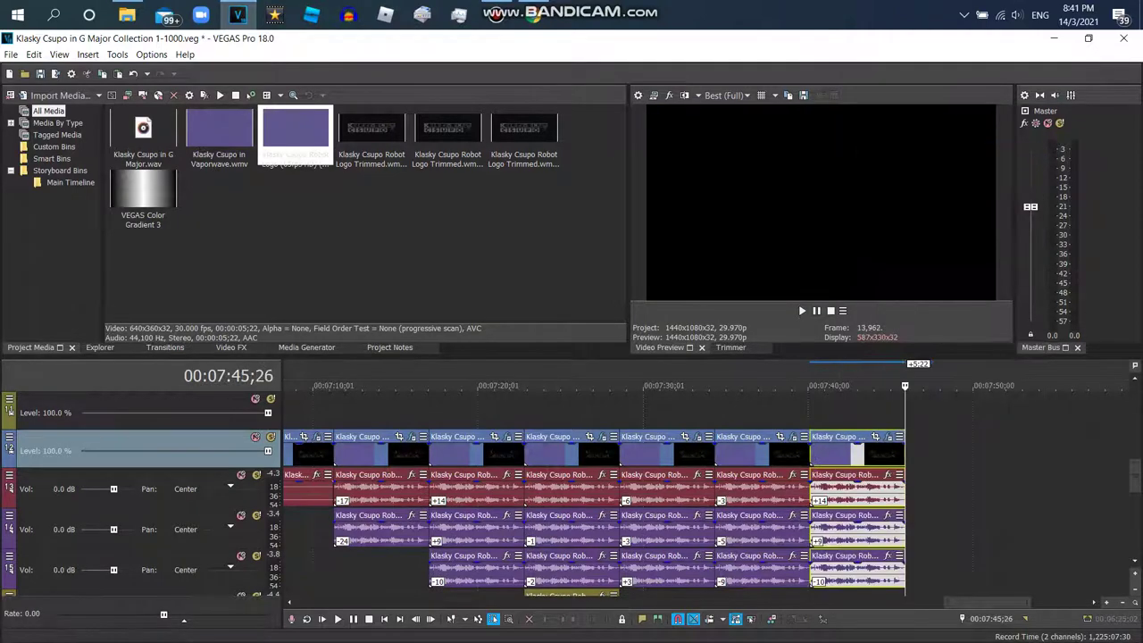
# Step: Paste a second copy of the layered clip at 00:07:48;18, leaving a gap after the first copy
pyautogui.click(950, 500)
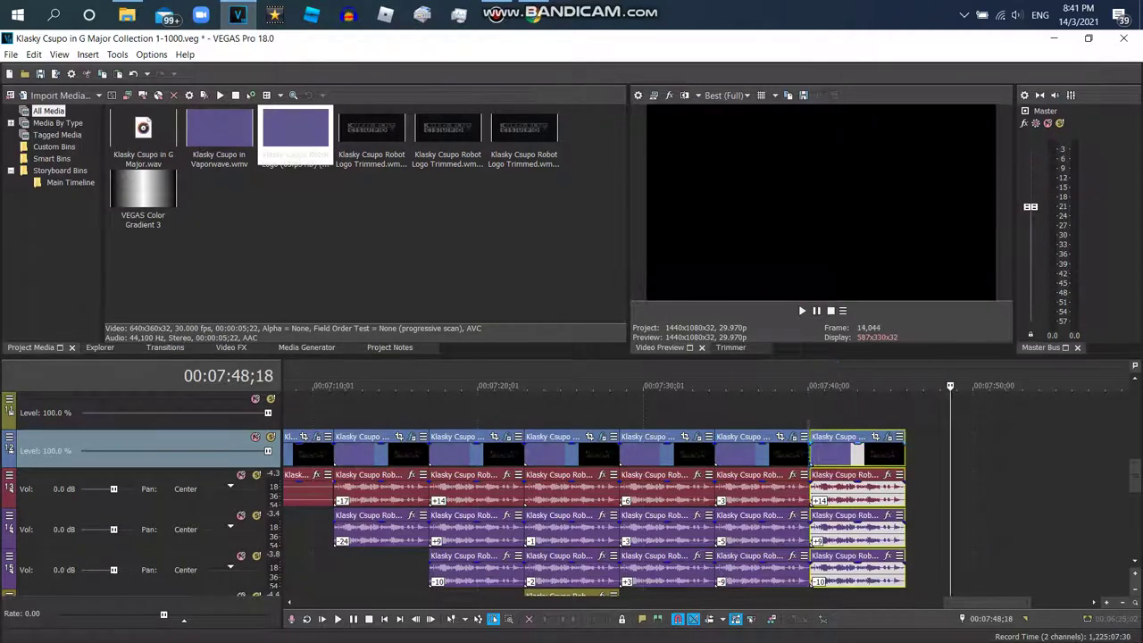
pyautogui.rightClick(952, 455)
pyautogui.click(968, 147)
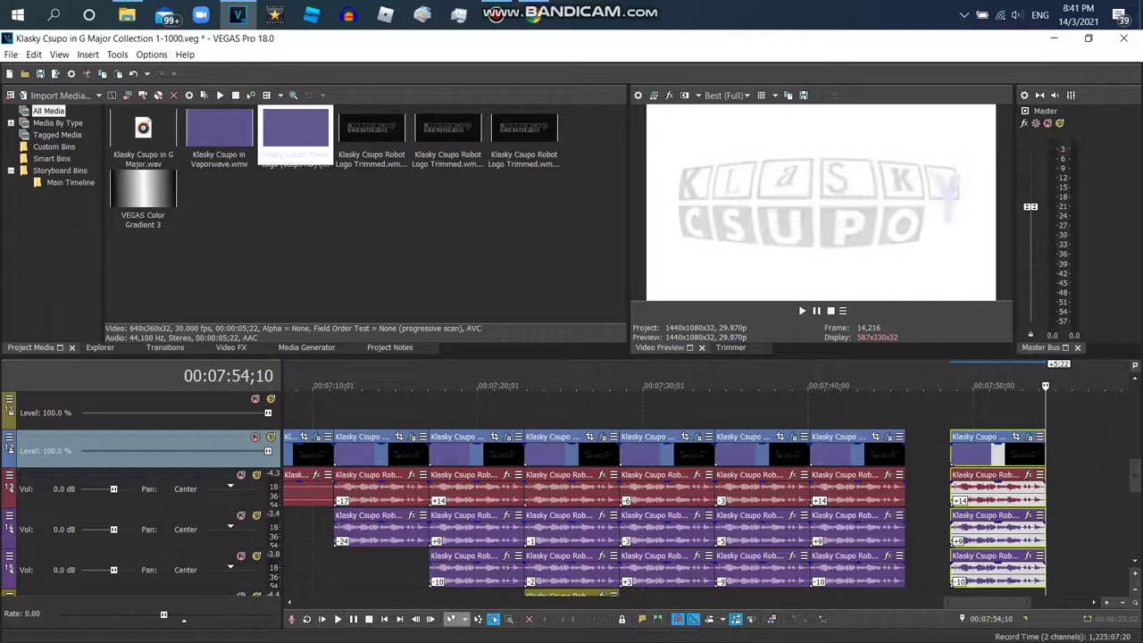
# Step: Insert a video track above the clips and move the second copy's video event onto it
pyautogui.click(457, 619)
pyautogui.click(496, 525)
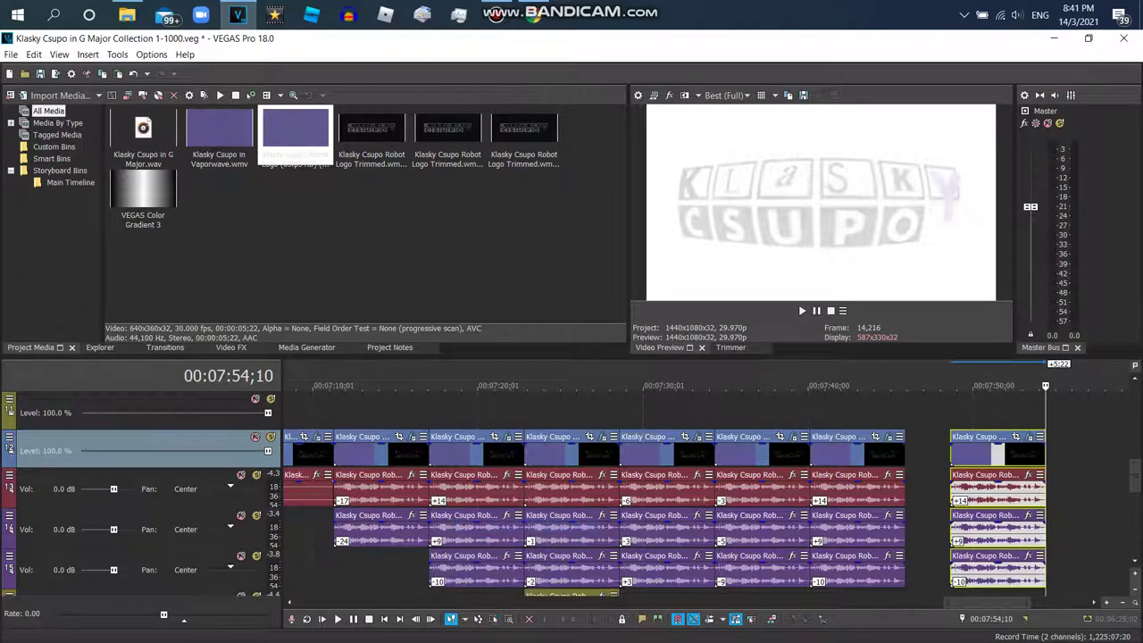
pyautogui.rightClick(967, 444)
pyautogui.click(1012, 293)
pyautogui.moveTo(996, 487); pyautogui.dragTo(995, 451)
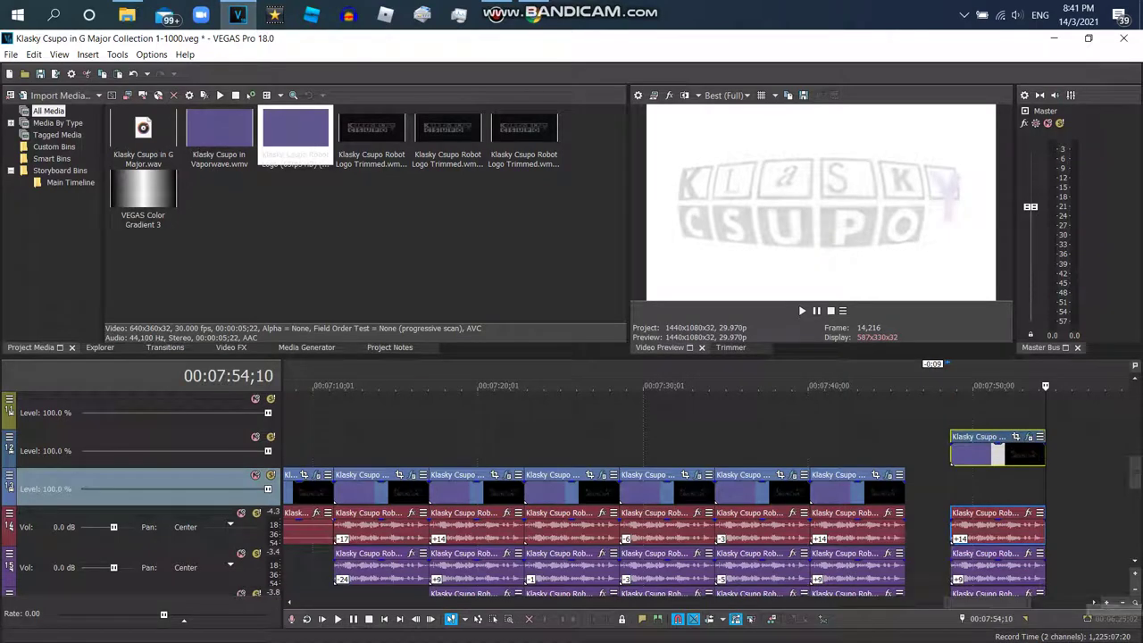
# Step: Delete the added video track together with the second copy's video event
pyautogui.rightClick(901, 439)
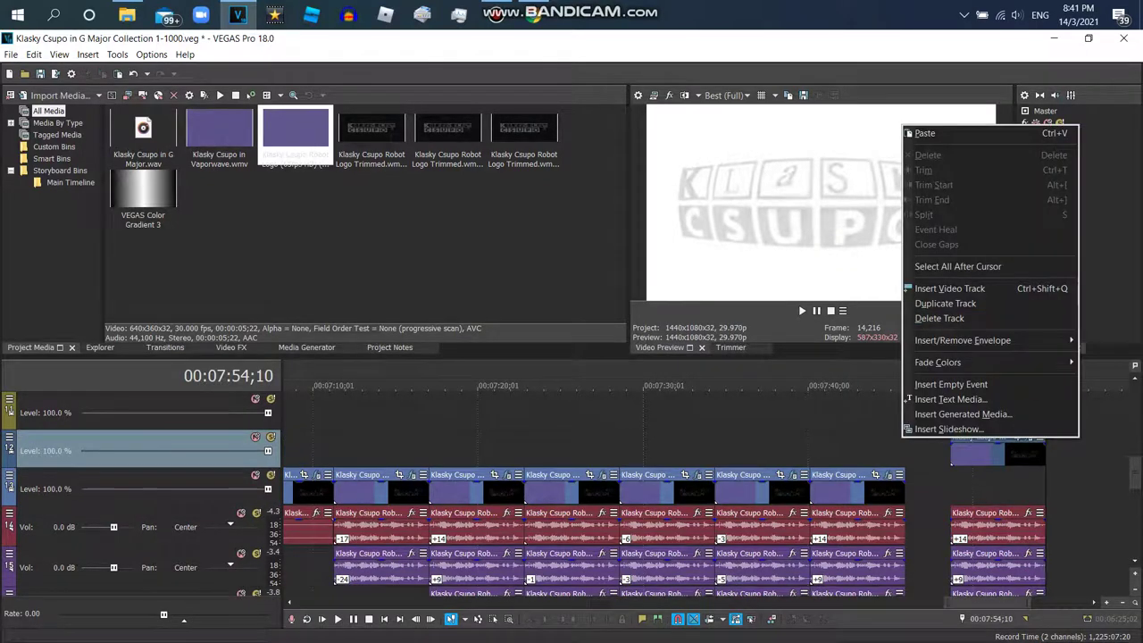
pyautogui.press('Escape')
pyautogui.scroll(-8, 818, 491)
pyautogui.rightClick(962, 448)
pyautogui.click(999, 326)
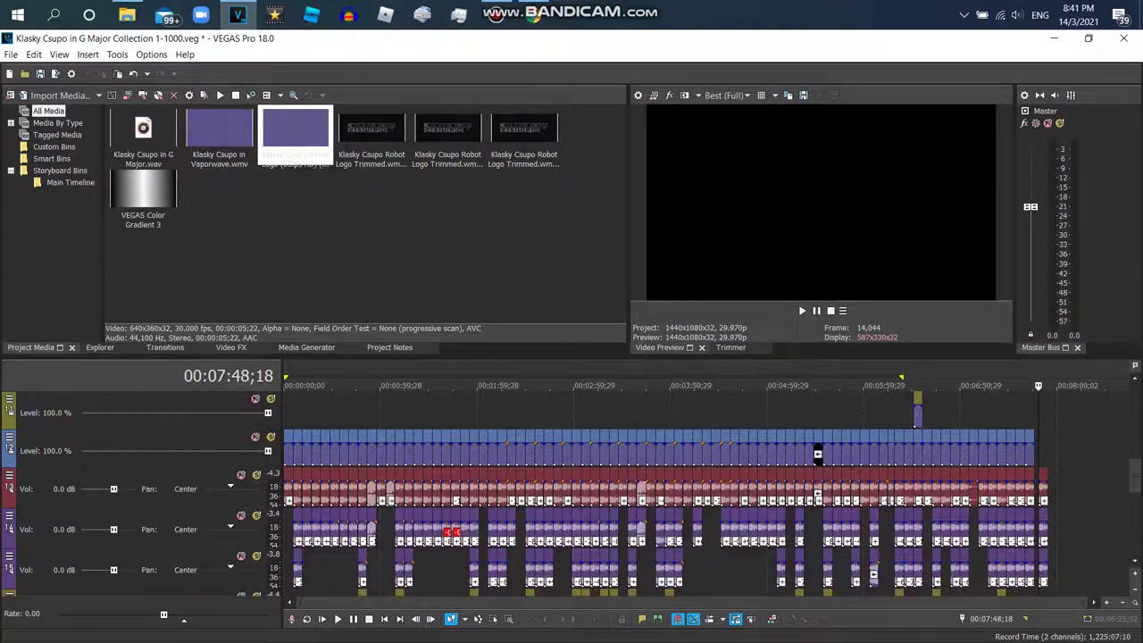
# Step: Set the pitch change of the second copy's first audio layer to 8
pyautogui.scroll(2, 817, 453)
pyautogui.scroll(5, 733, 454)
pyautogui.click(793, 480)
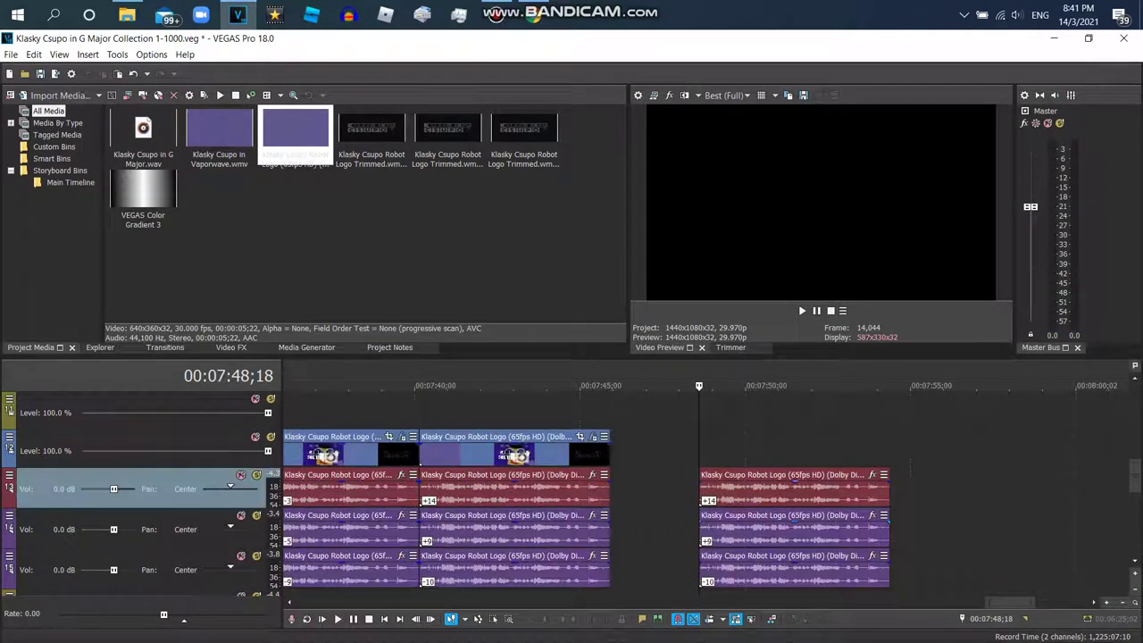
pyautogui.rightClick(793, 480)
pyautogui.click(807, 633)
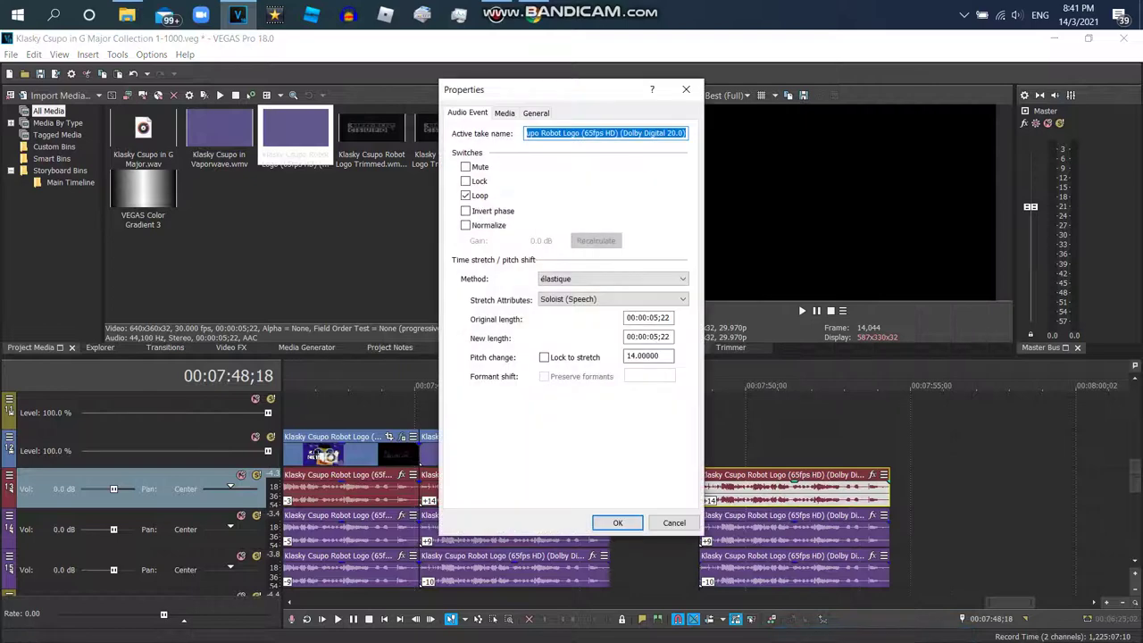
pyautogui.click(629, 356)
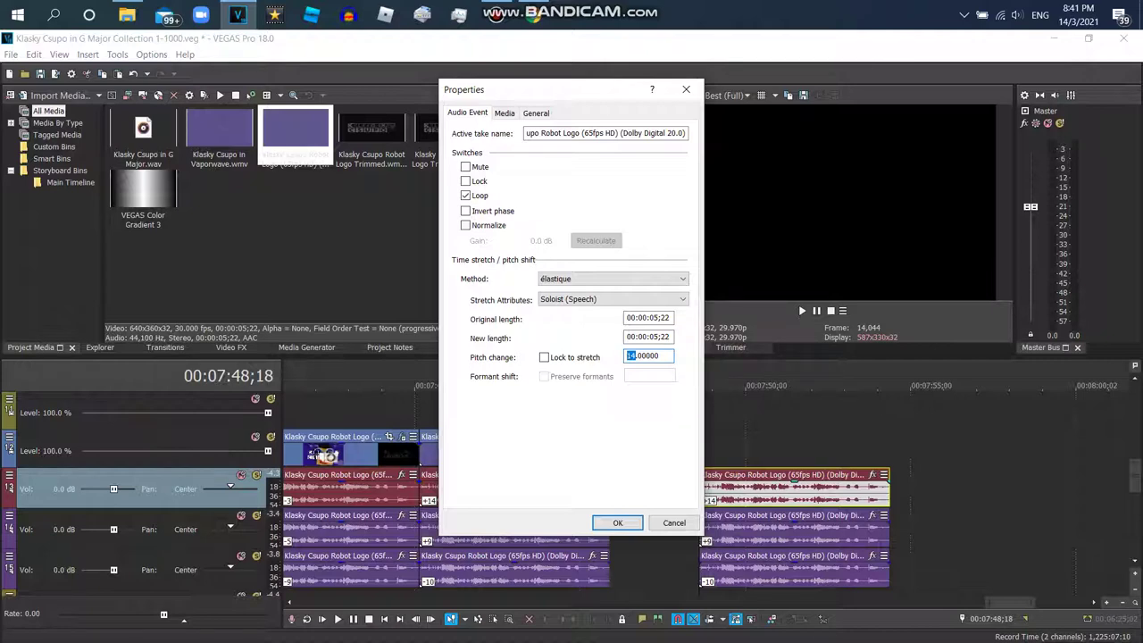
pyautogui.press('Return')
# Step: Set the pitch change of the second copy's middle audio layer to 3
pyautogui.click(723, 525)
pyautogui.rightClick(723, 525)
pyautogui.click(759, 631)
pyautogui.click(626, 356)
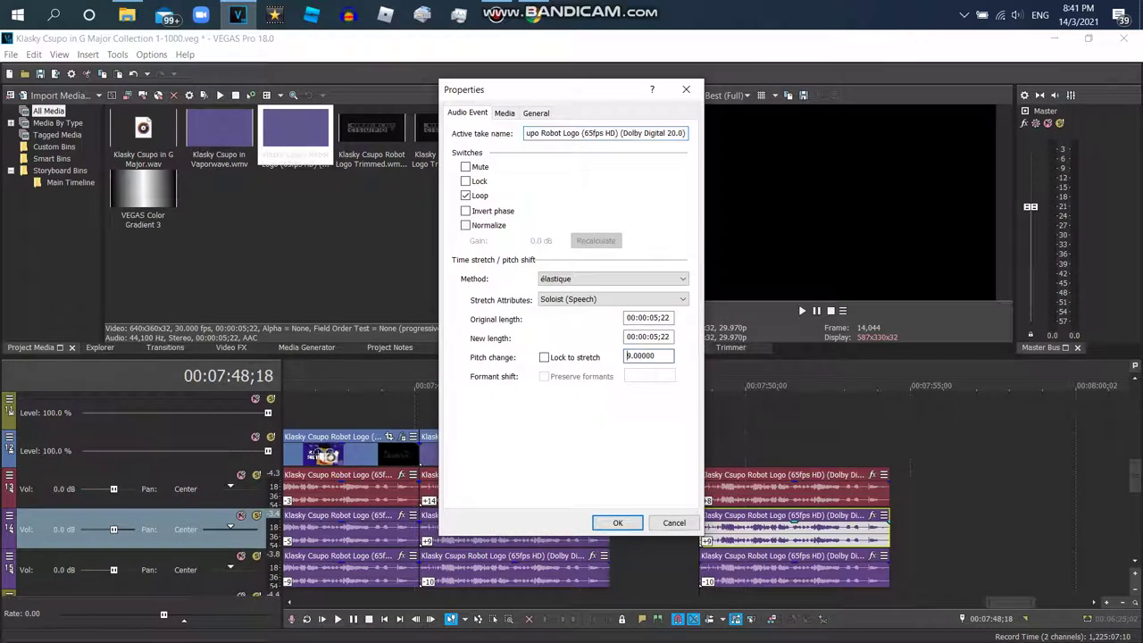
pyautogui.click(617, 522)
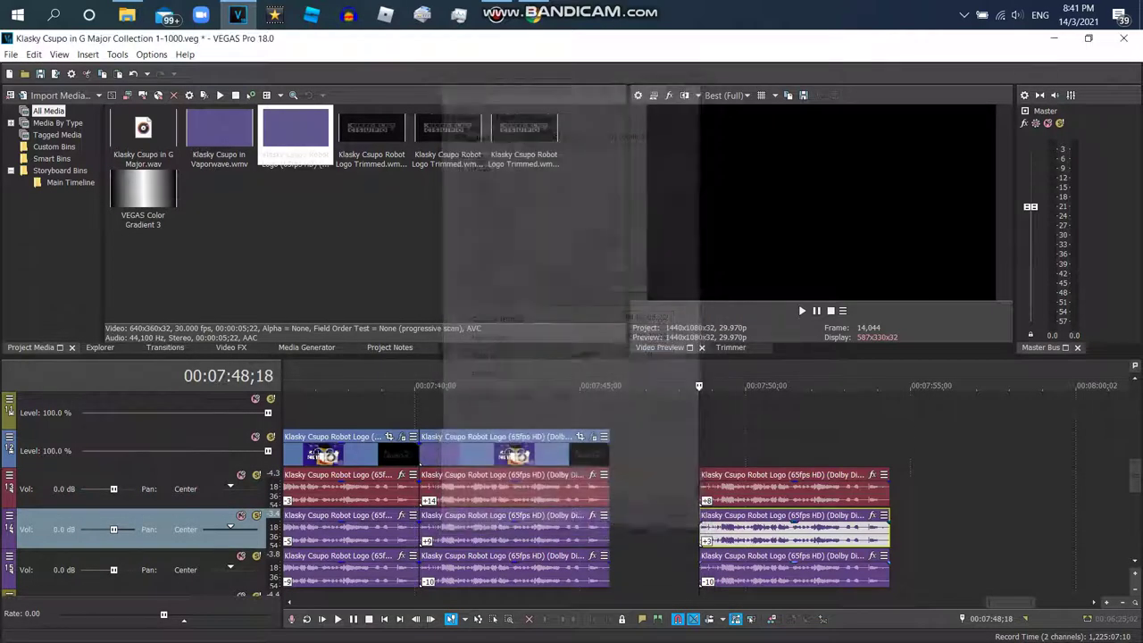
# Step: Set the pitch change of the second copy's lowest audio layer to -16
pyautogui.rightClick(778, 571)
pyautogui.click(804, 631)
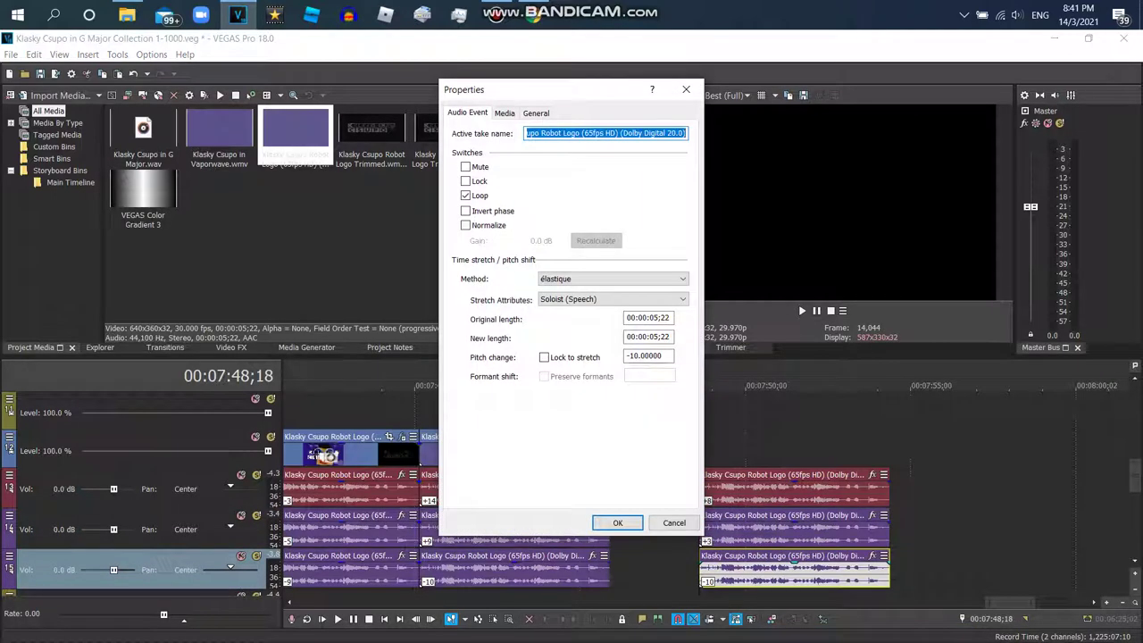
pyautogui.click(630, 355)
pyautogui.press('Return')
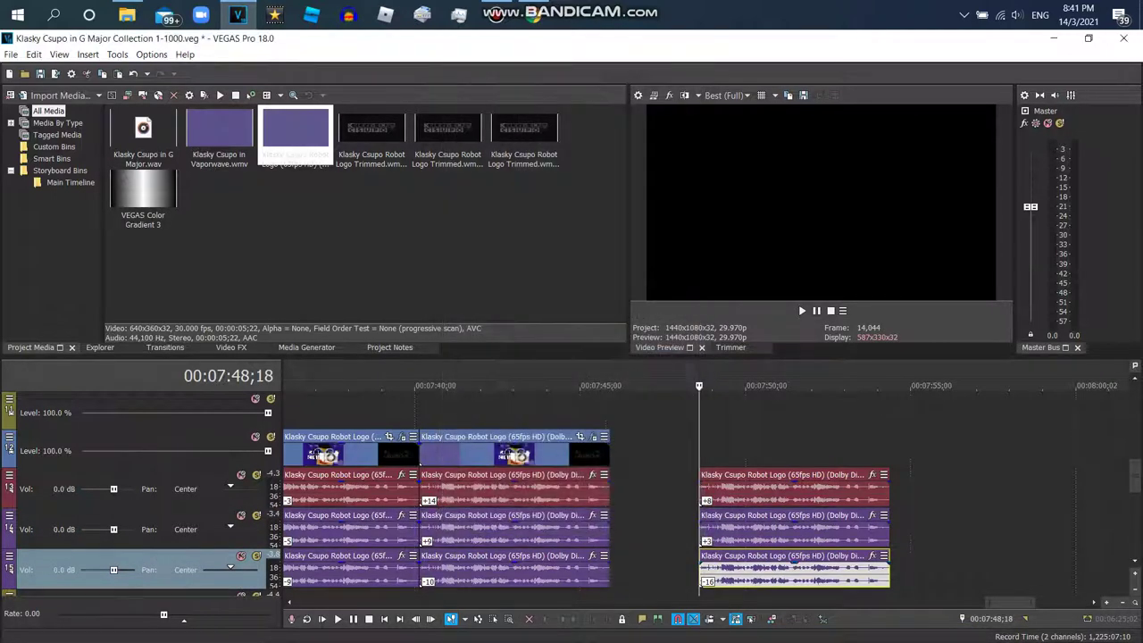
# Step: Move the second copy's three pitched audio layers onto the tracks below the first copy's audio, aligned to that clip's start
pyautogui.click(794, 522)
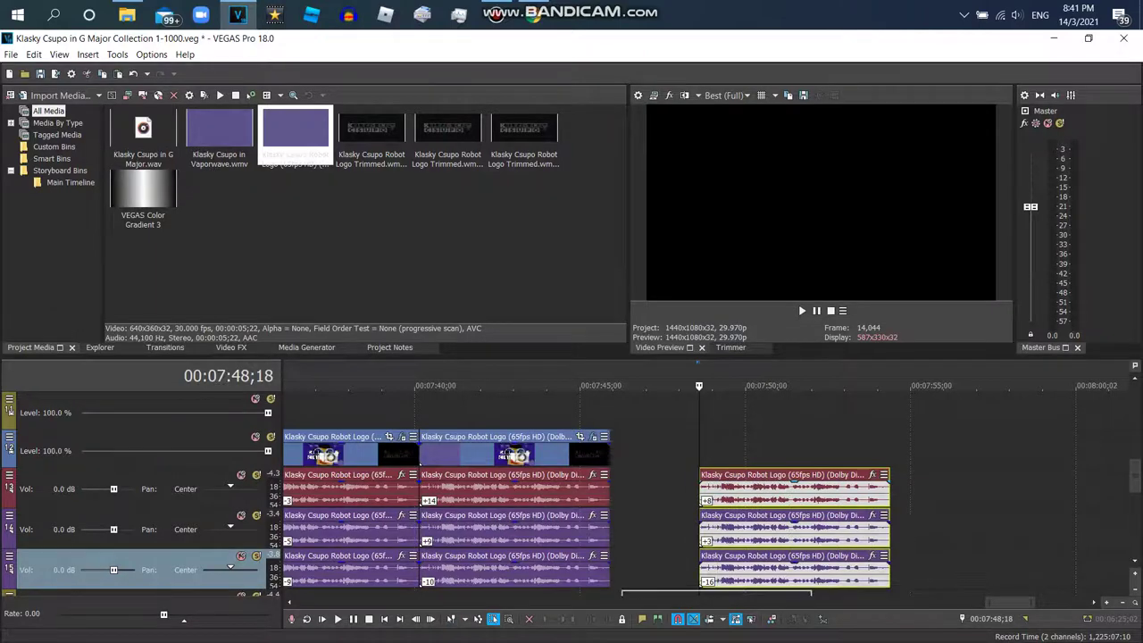
pyautogui.scroll(-1, 571, 491)
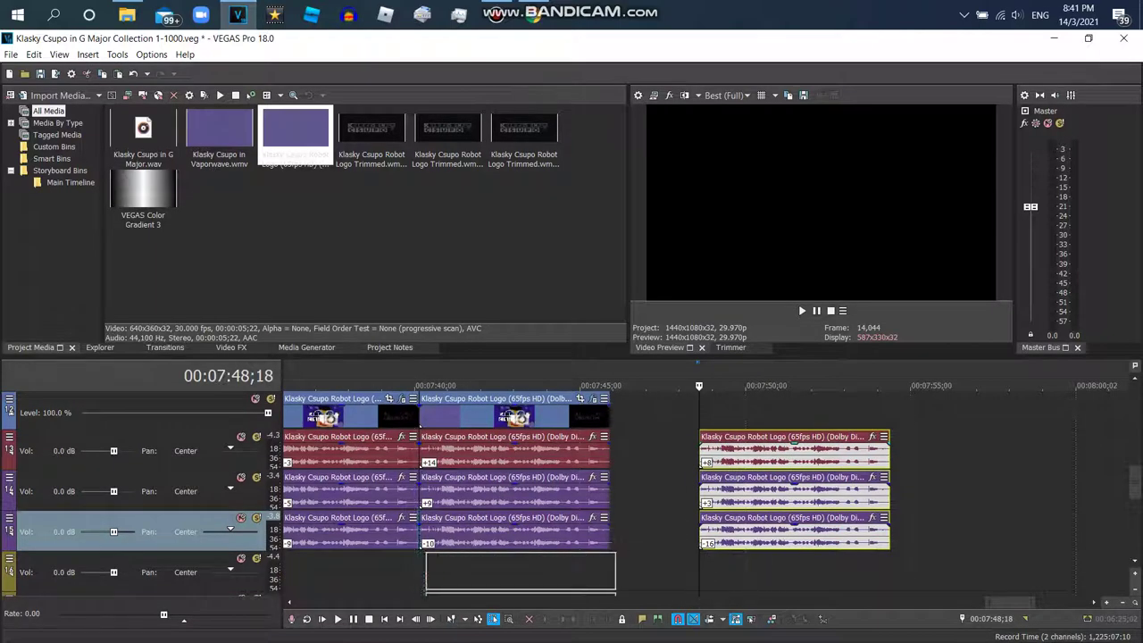
pyautogui.moveTo(513, 563); pyautogui.dragTo(513, 564)
pyautogui.scroll(3, 24, 427)
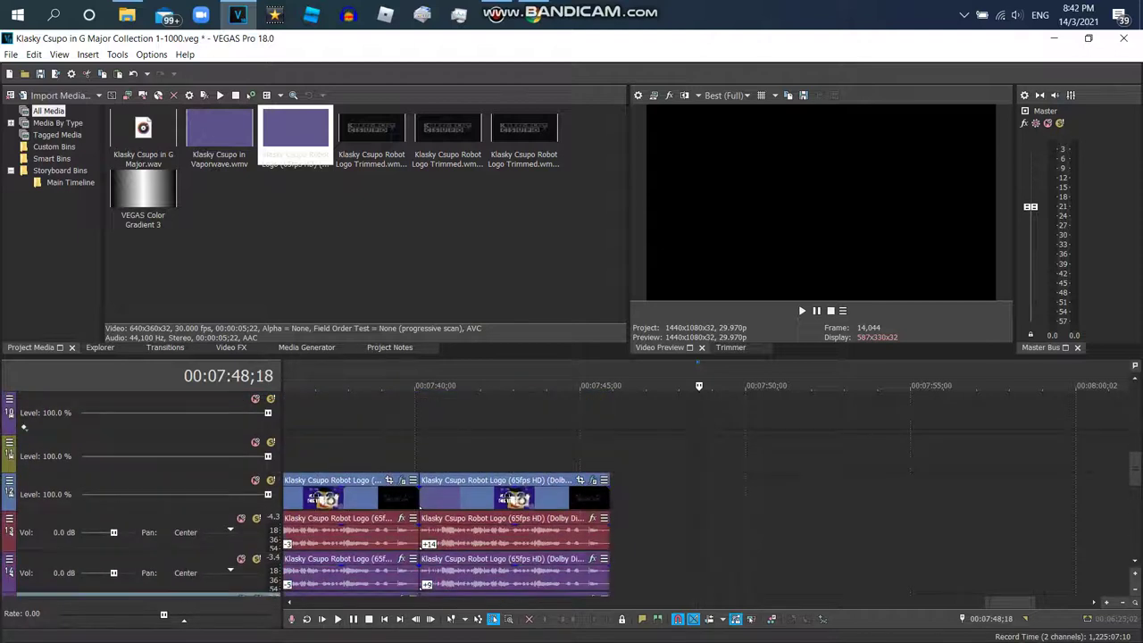
# Step: Add the TV Simulator effect with the G Major 3 preset to the +14 clip's video event, following Spherize in its chain
pyautogui.click(89, 545)
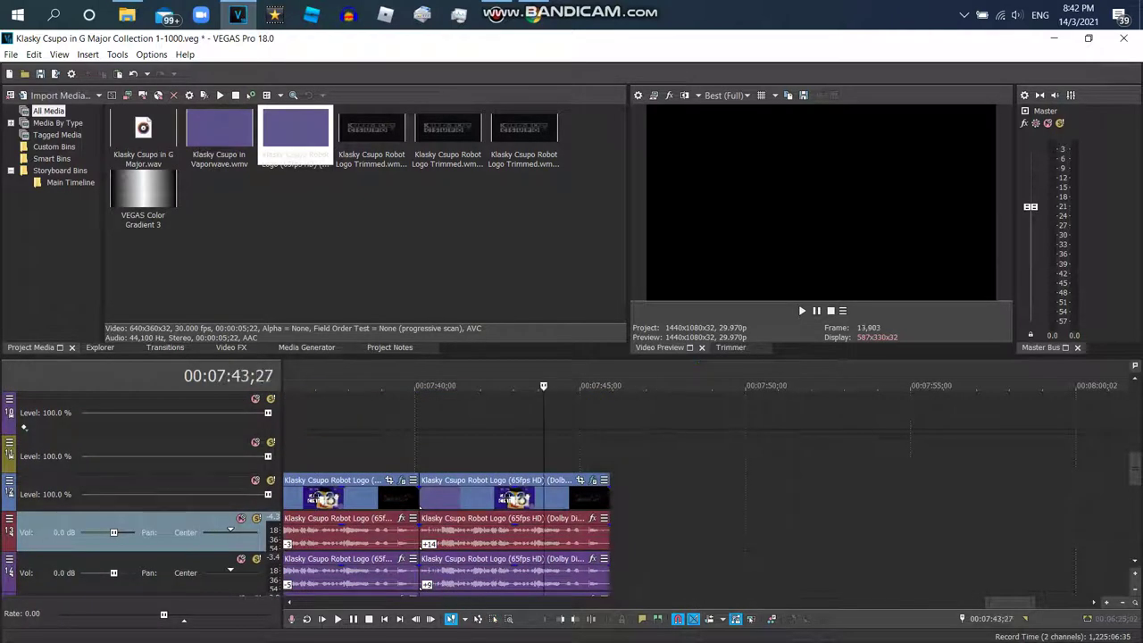
pyautogui.click(592, 479)
pyautogui.click(230, 346)
pyautogui.press('Down')
pyautogui.press('Down')
pyautogui.press('Down')
pyautogui.press('Down')
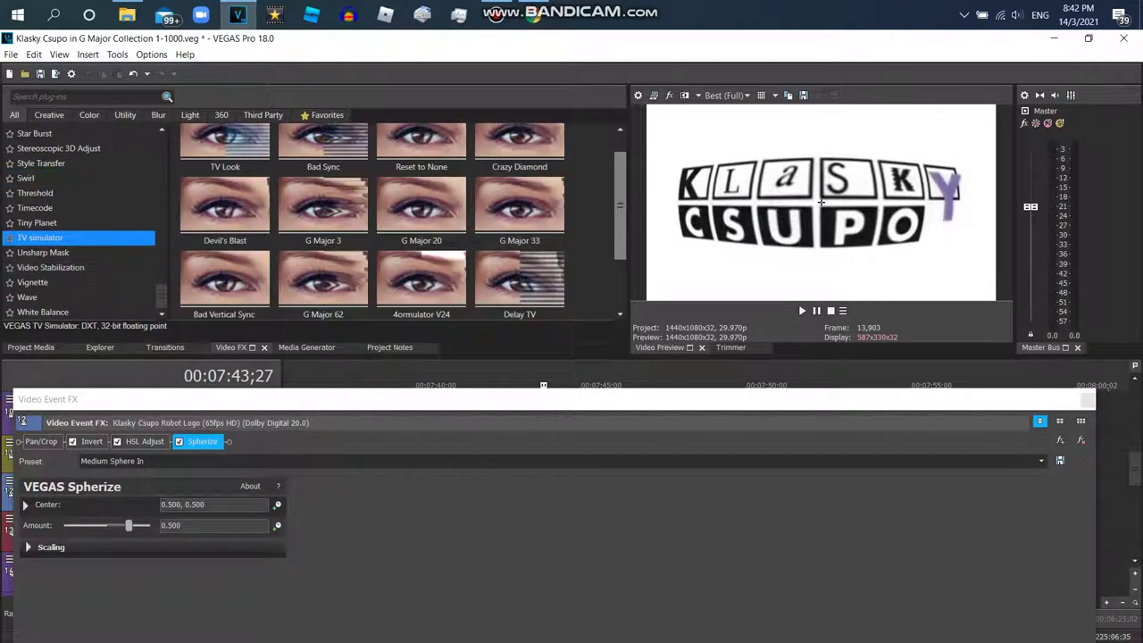
pyautogui.scroll(-1, 371, 222)
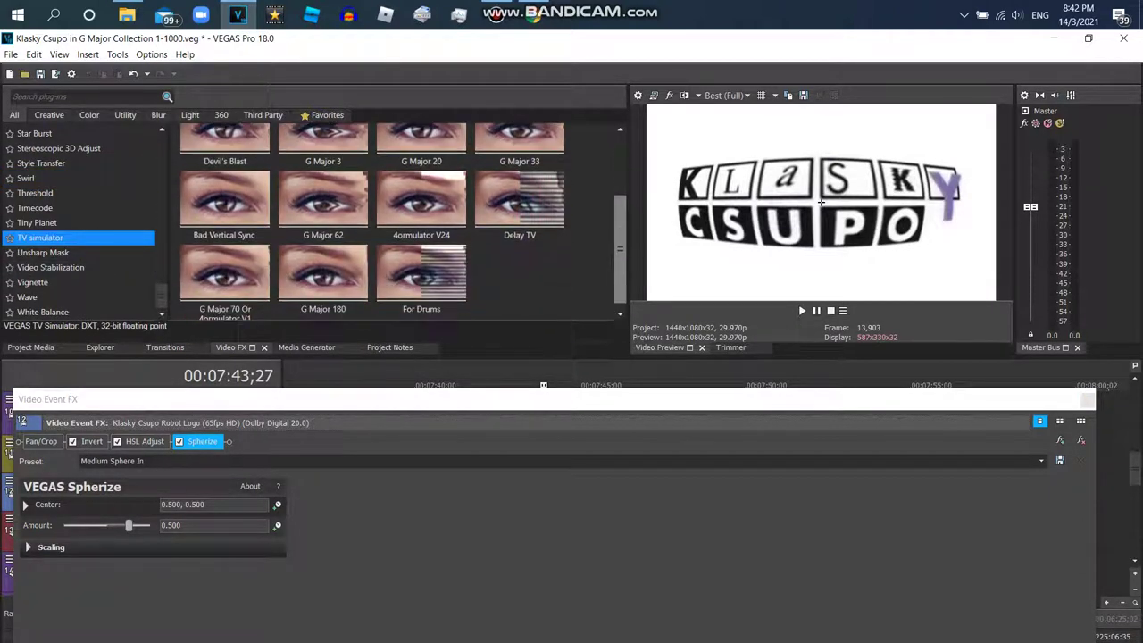
pyautogui.scroll(2, 371, 222)
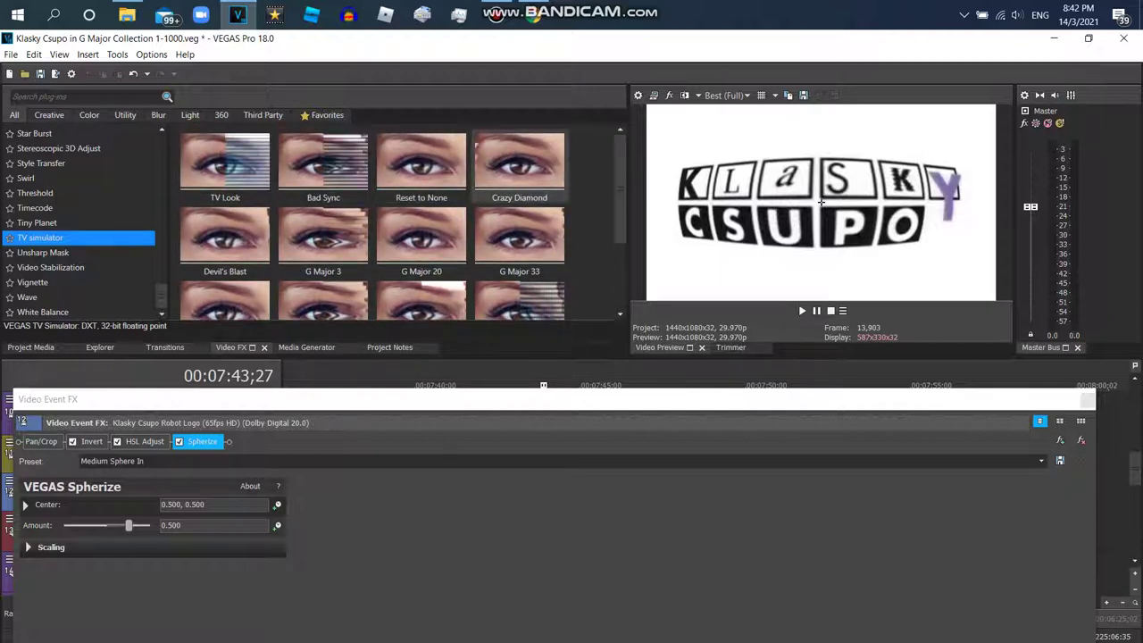
pyautogui.click(284, 222)
pyautogui.doubleClick(284, 221)
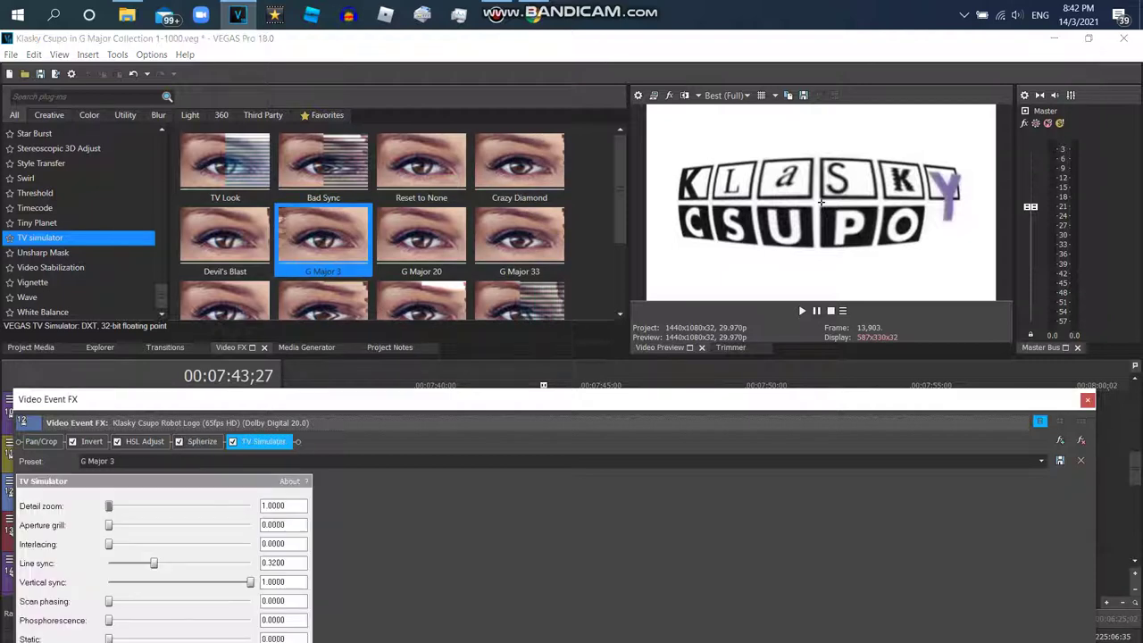
# Step: Add the Gradient Map effect with the Devil's Blast preset ahead of TV Simulator and check the clip at 00:07:42;13
pyautogui.scroll(8, 80, 223)
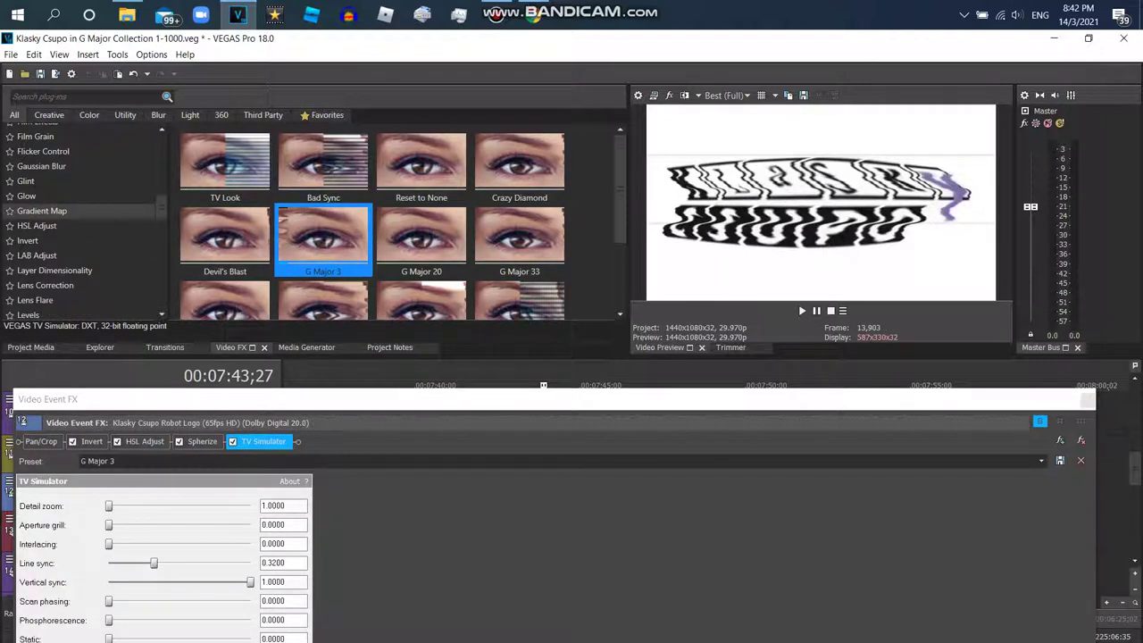
pyautogui.click(42, 210)
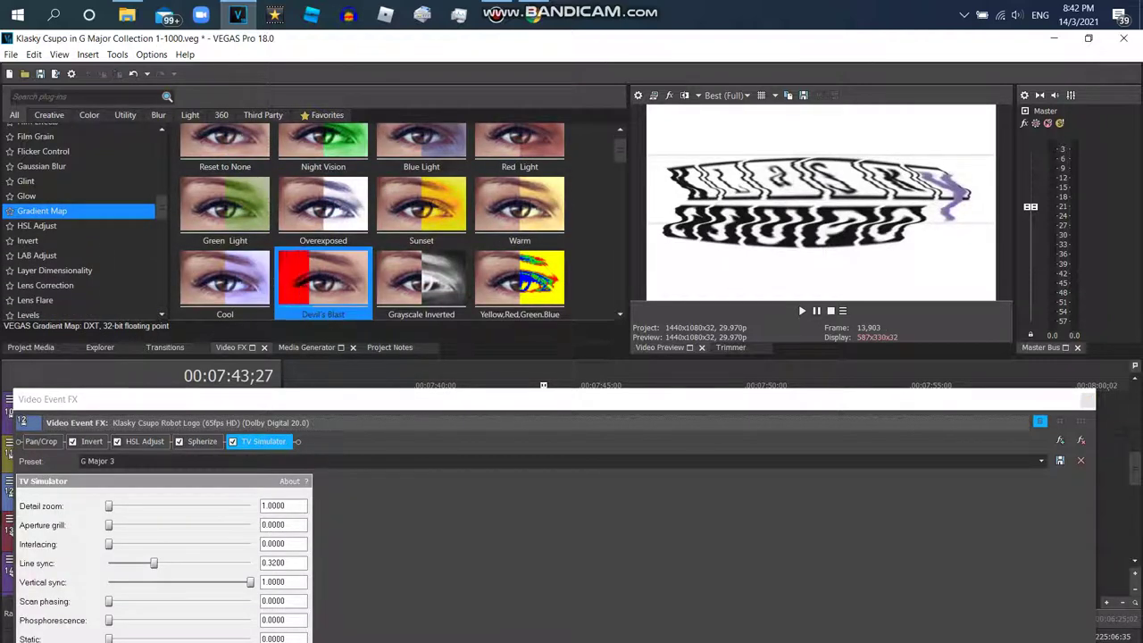
pyautogui.doubleClick(322, 276)
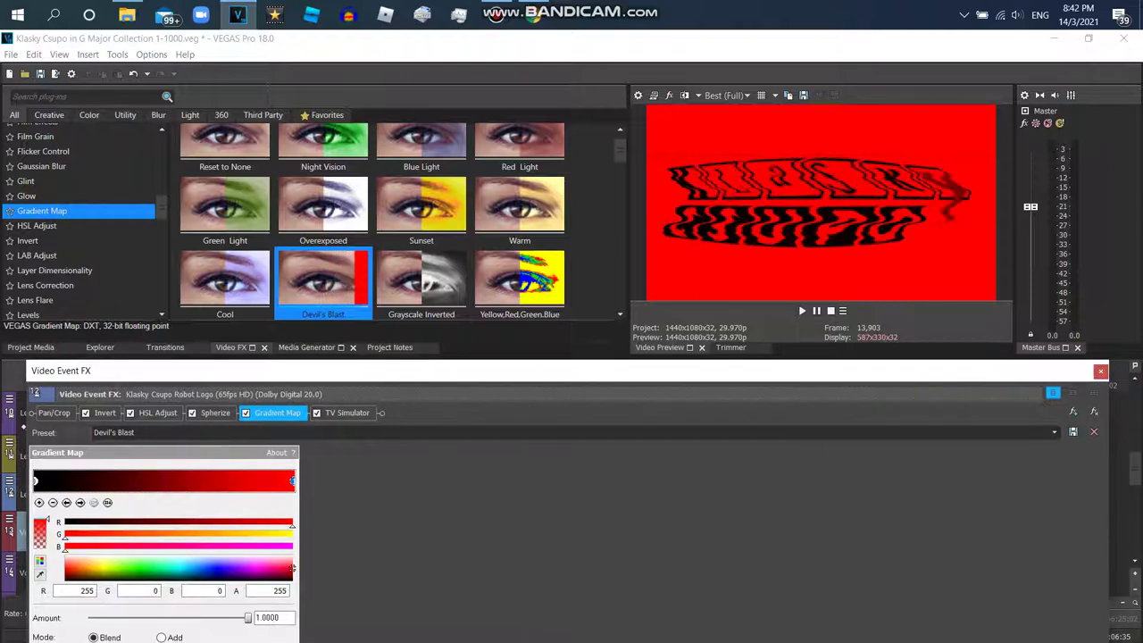
pyautogui.click(1101, 372)
pyautogui.click(495, 385)
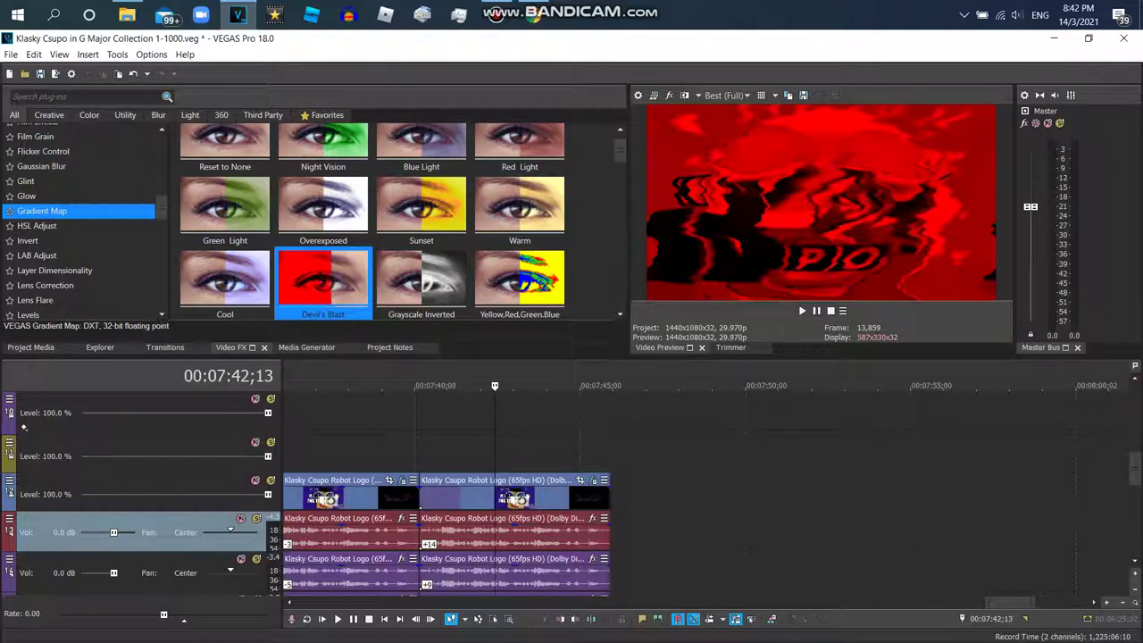
# Step: Place another Klasky Csupo Robot Logo (65fps HD) clip directly after the last one and duplicate its audio onto the track below
pyautogui.click(31, 346)
pyautogui.moveTo(294, 134); pyautogui.dragTo(611, 491)
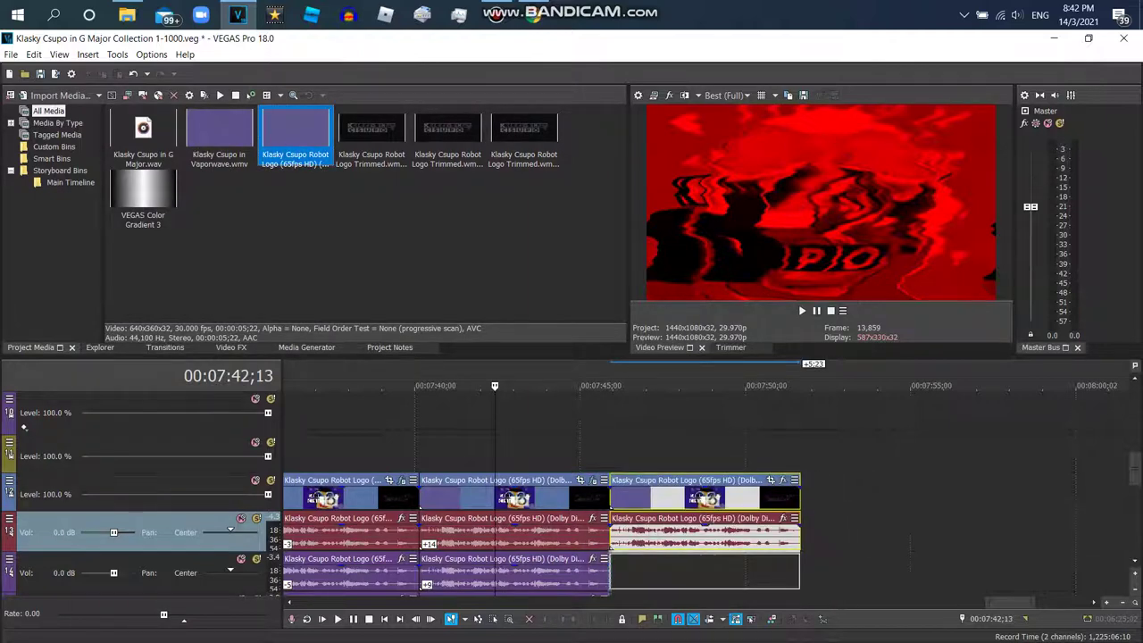
pyautogui.rightClick(871, 491)
pyautogui.click(893, 369)
# Step: Set the new clip's first audio layer to the élastique method with Pro stretching and a pitch change of 12
pyautogui.rightClick(696, 450)
pyautogui.click(734, 633)
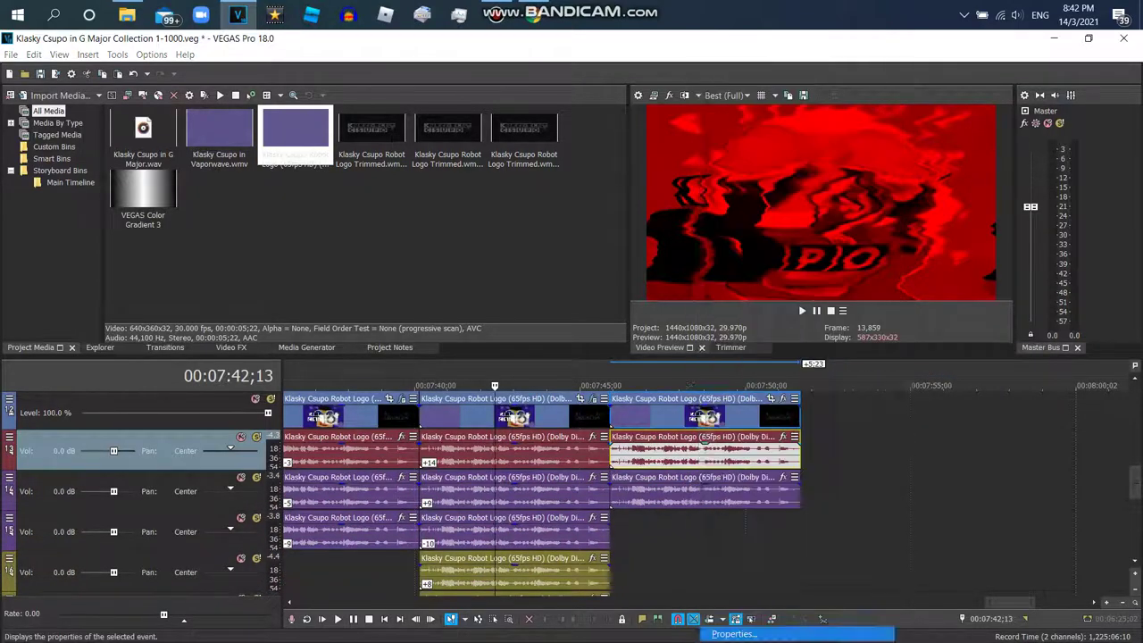
pyautogui.click(612, 279)
pyautogui.click(571, 297)
pyautogui.click(612, 299)
pyautogui.click(563, 311)
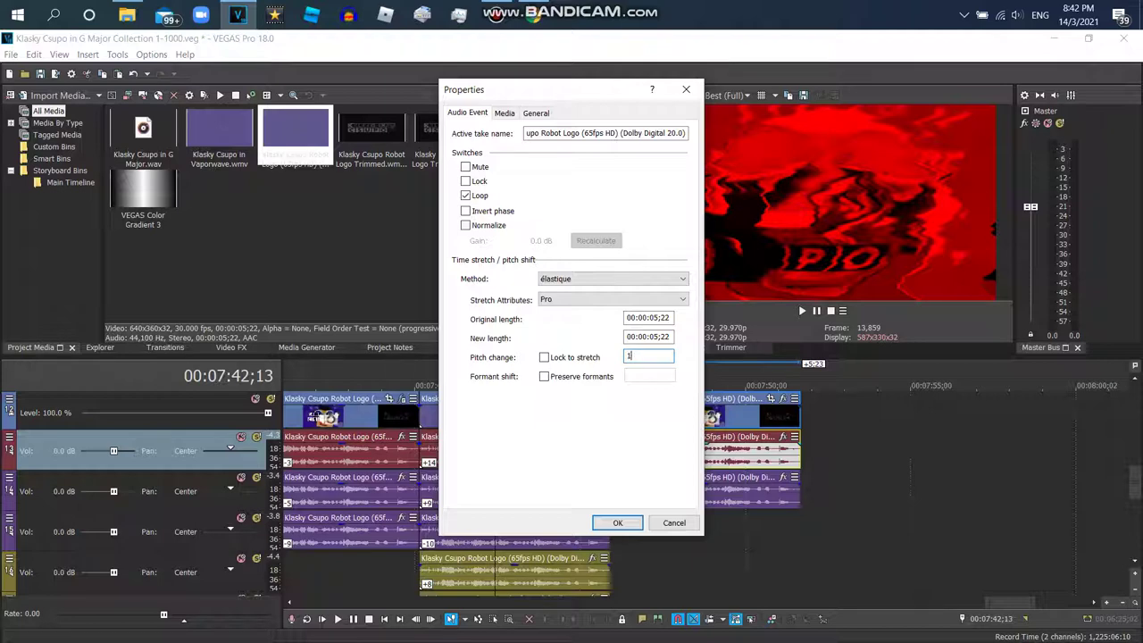
pyautogui.press('Return')
# Step: Set the new clip's second audio layer to the élastique method with Pro stretching and a pitch change of 16
pyautogui.rightClick(725, 486)
pyautogui.click(750, 610)
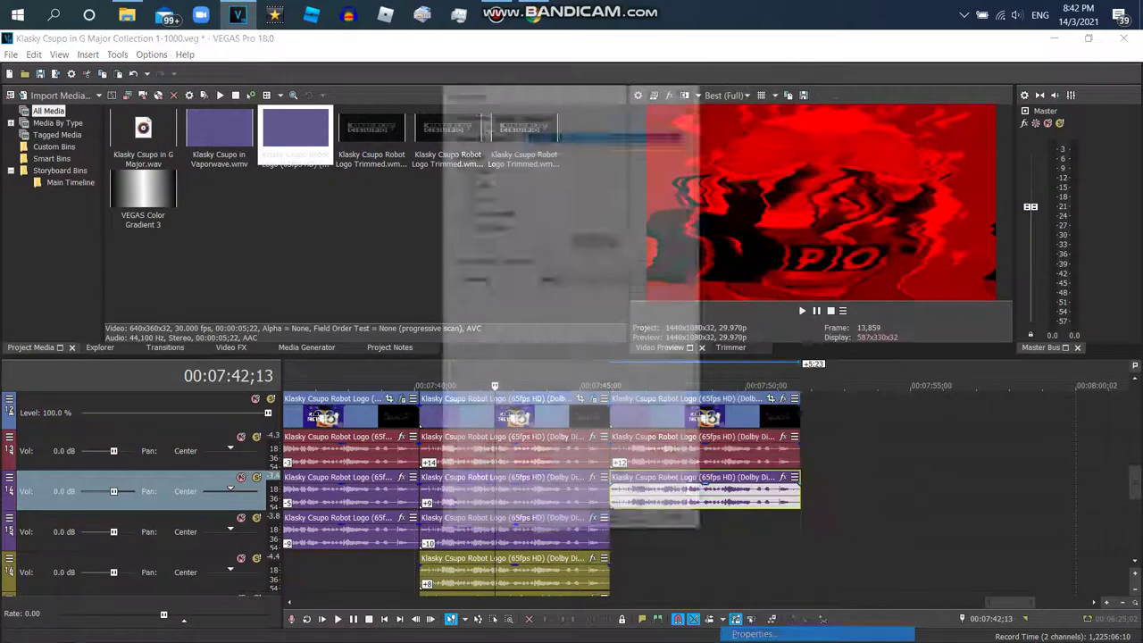
pyautogui.click(612, 278)
pyautogui.click(558, 298)
pyautogui.click(613, 299)
pyautogui.click(558, 309)
pyautogui.doubleClick(648, 355)
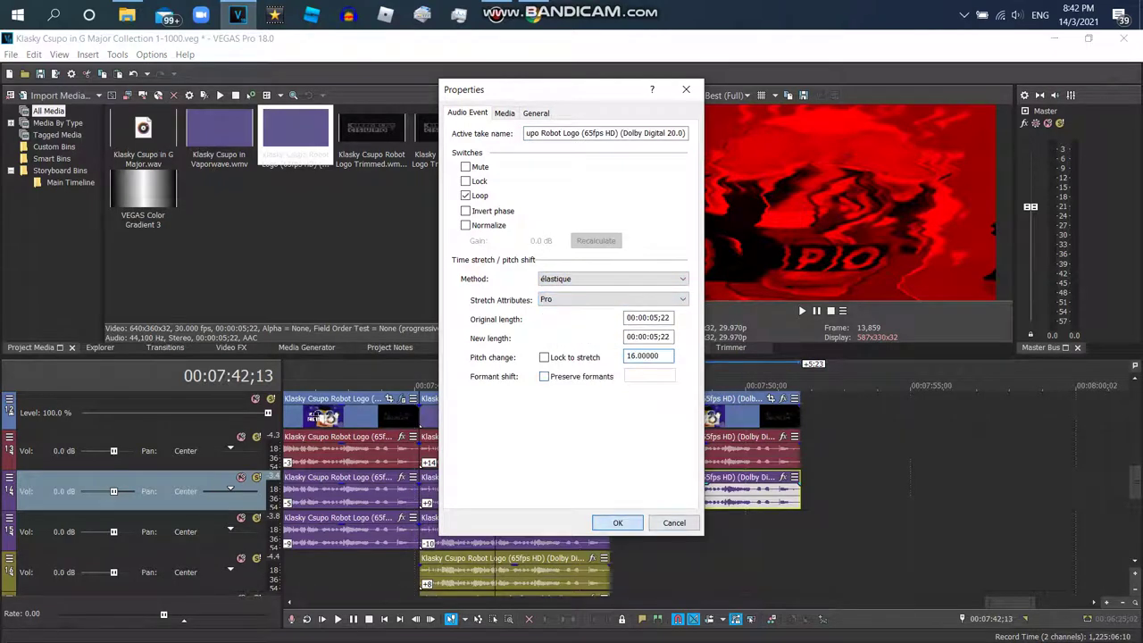
pyautogui.write('16')
pyautogui.press('Return')
# Step: Add two Brightness and Contrast effects to the new clip's video event, one Very Dark and one Very Bright, and select the Very Bright one
pyautogui.click(658, 385)
pyautogui.click(230, 346)
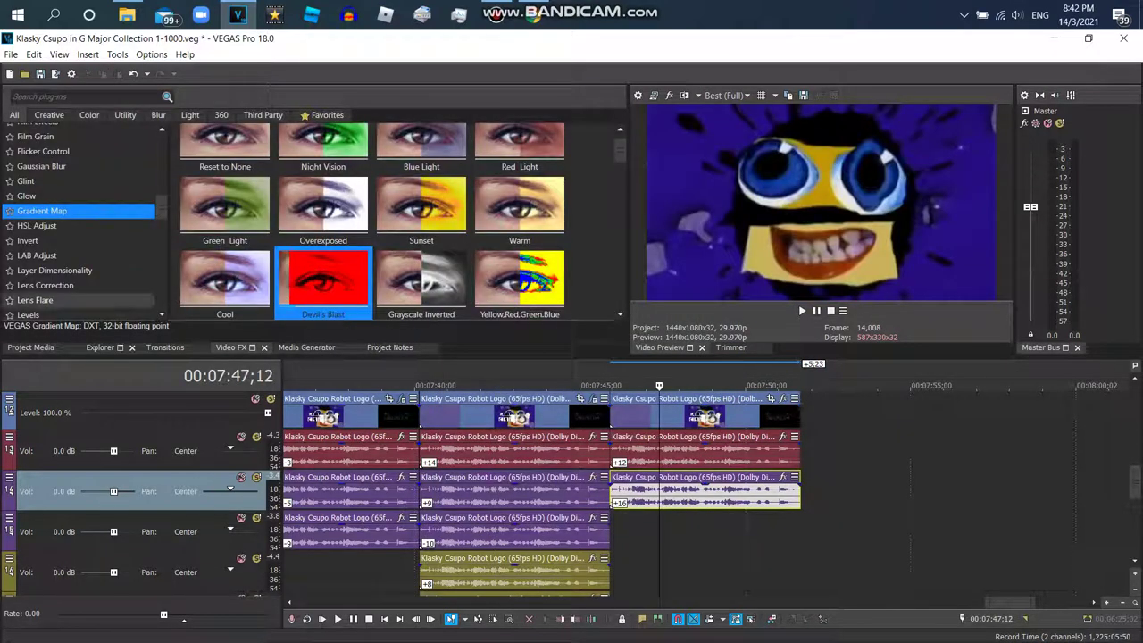
pyautogui.moveTo(161, 207); pyautogui.dragTo(161, 148)
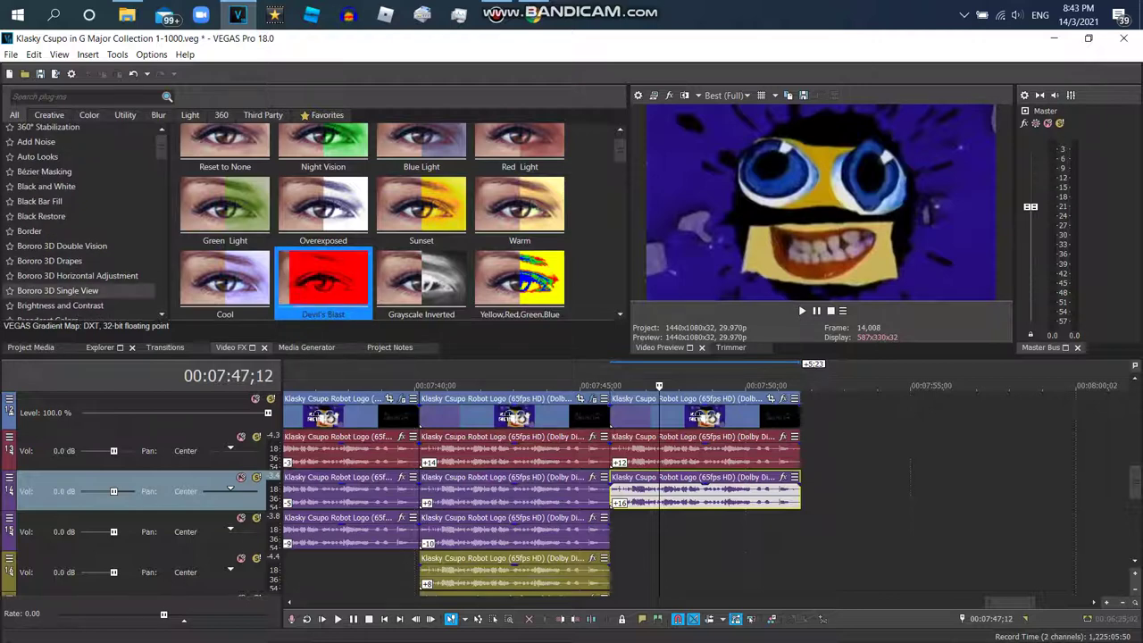
pyautogui.click(61, 306)
pyautogui.click(215, 205)
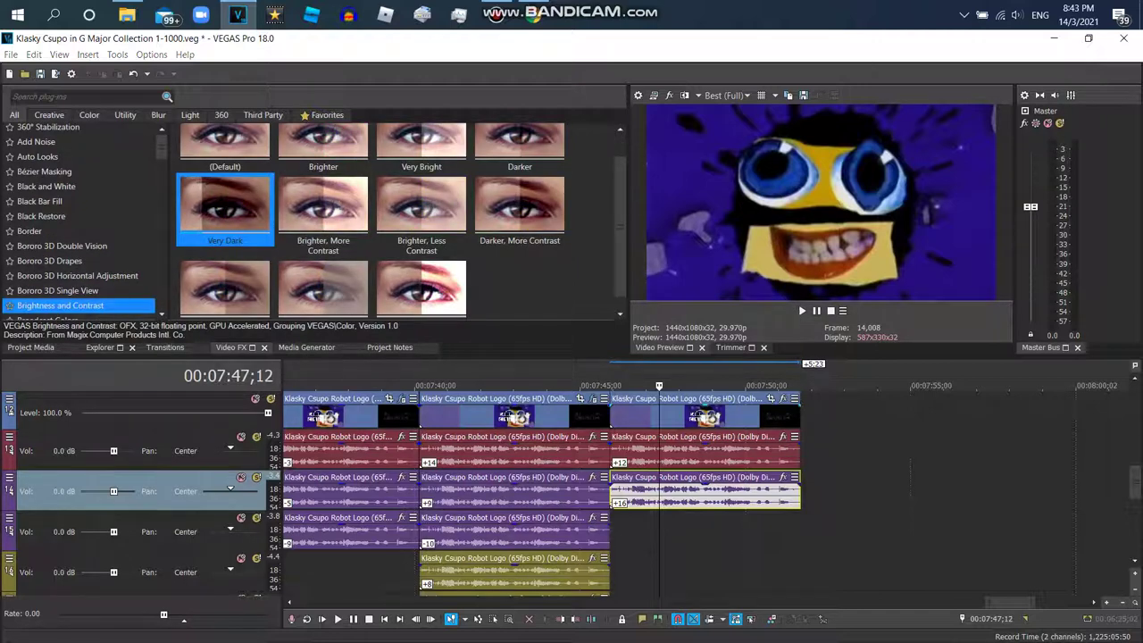
pyautogui.doubleClick(224, 205)
pyautogui.doubleClick(421, 156)
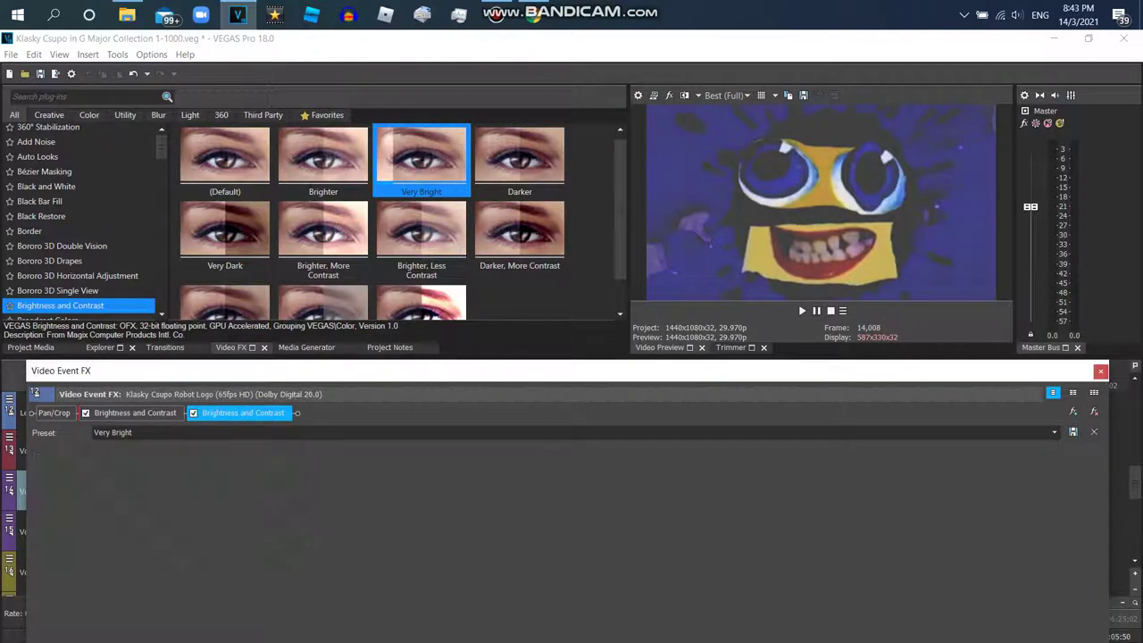
pyautogui.click(135, 413)
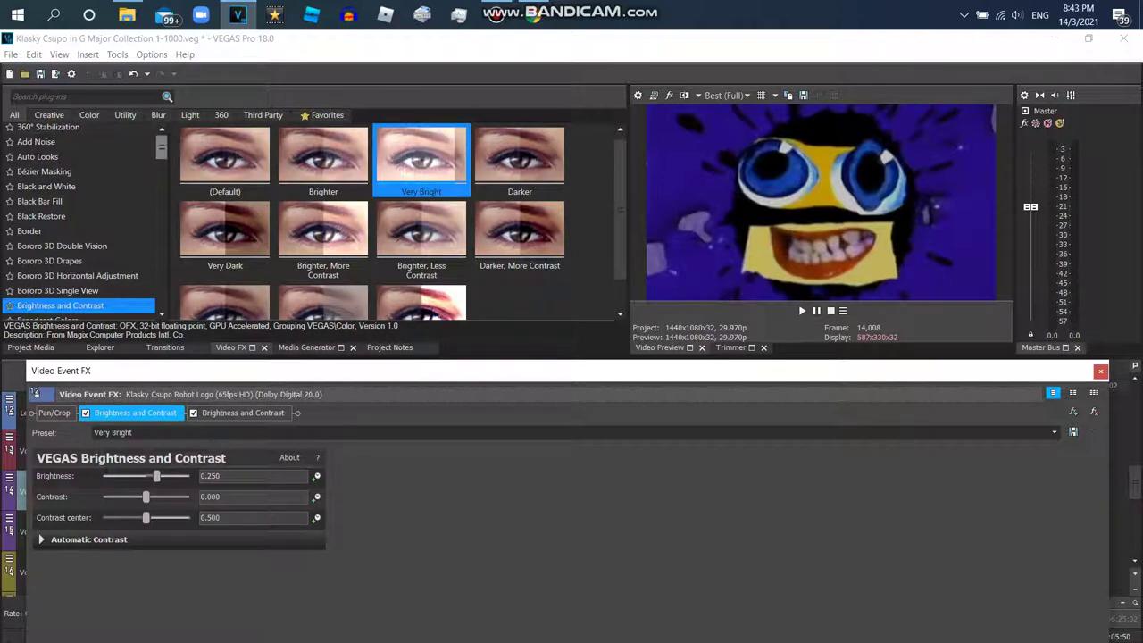
# Step: Add two Channel Blend effects with the RGBA -> BGRA preset between the two Brightness and Contrast effects
pyautogui.scroll(-3, 80, 223)
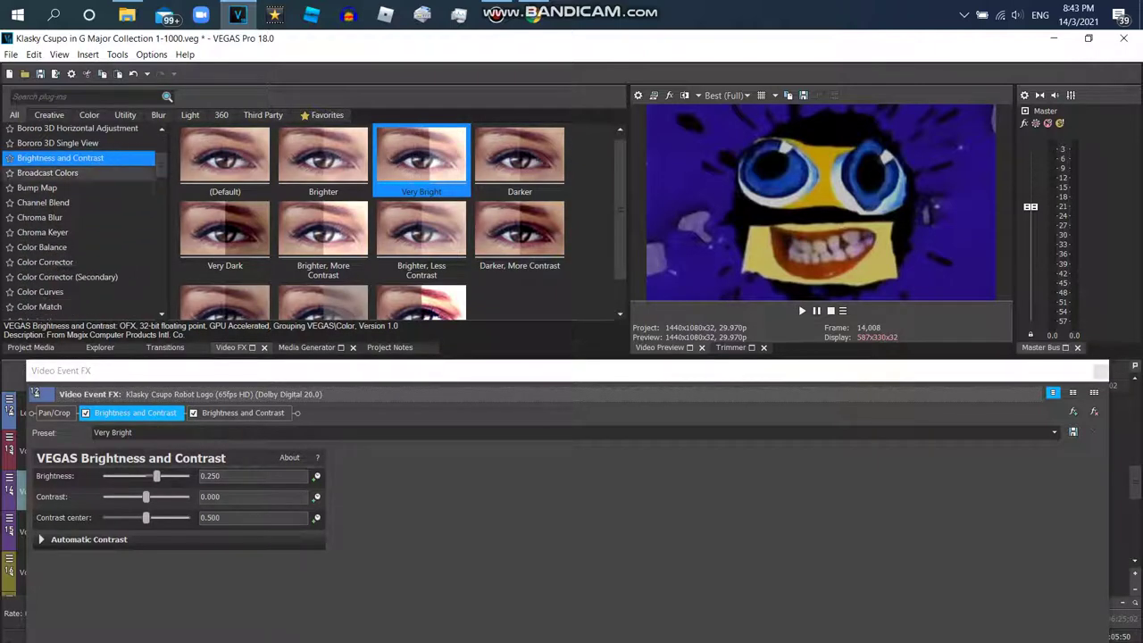
pyautogui.click(43, 202)
pyautogui.scroll(-1, 401, 223)
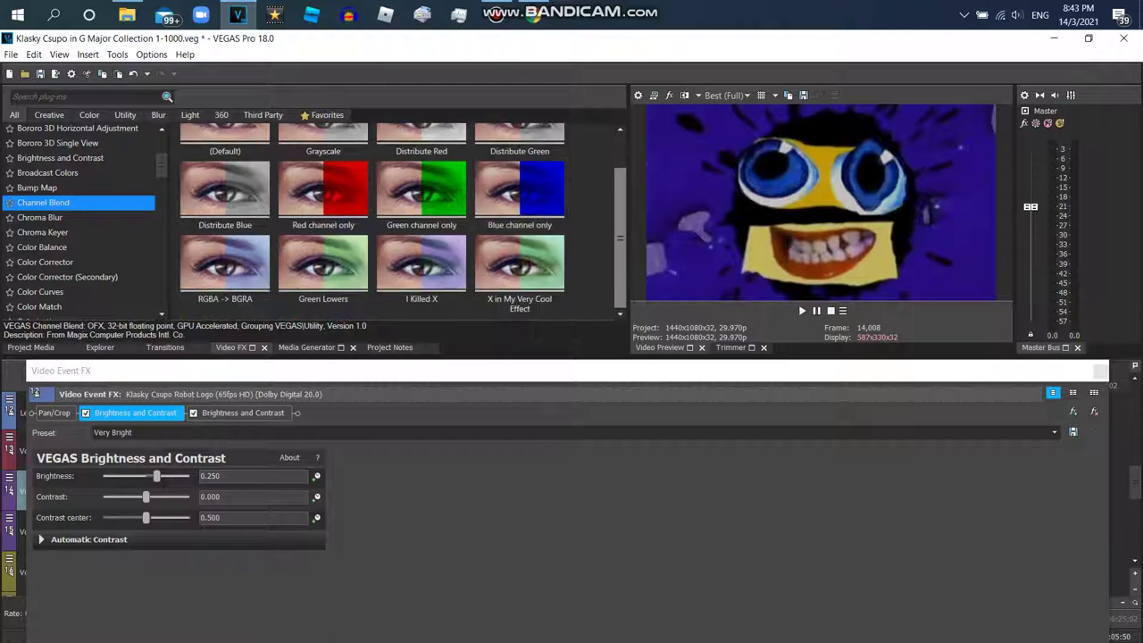
pyautogui.doubleClick(225, 265)
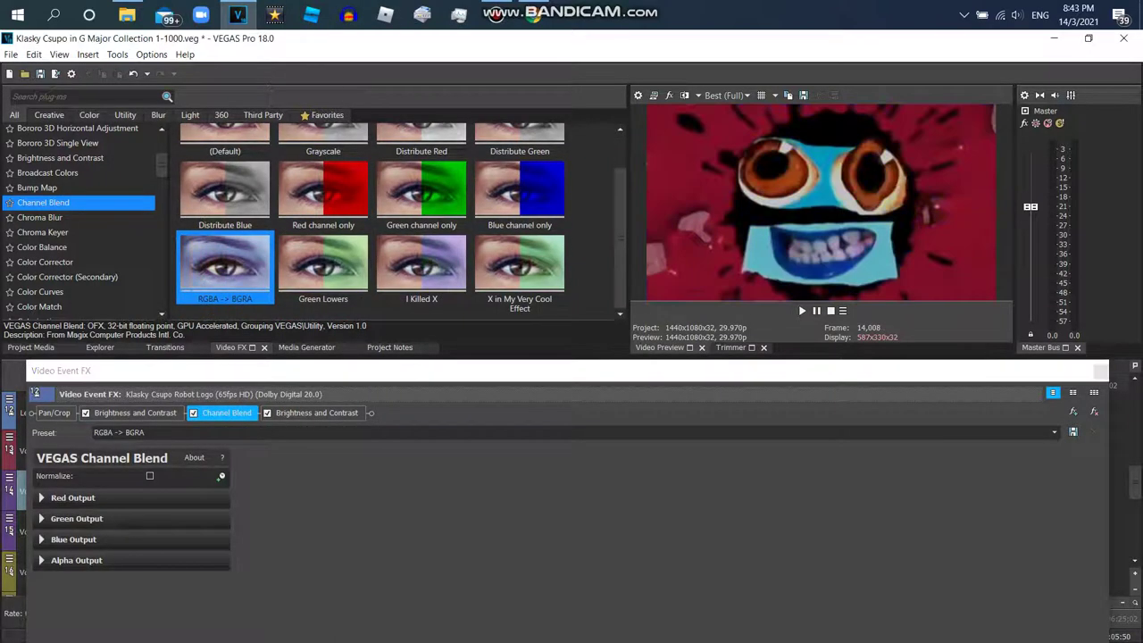
pyautogui.doubleClick(225, 265)
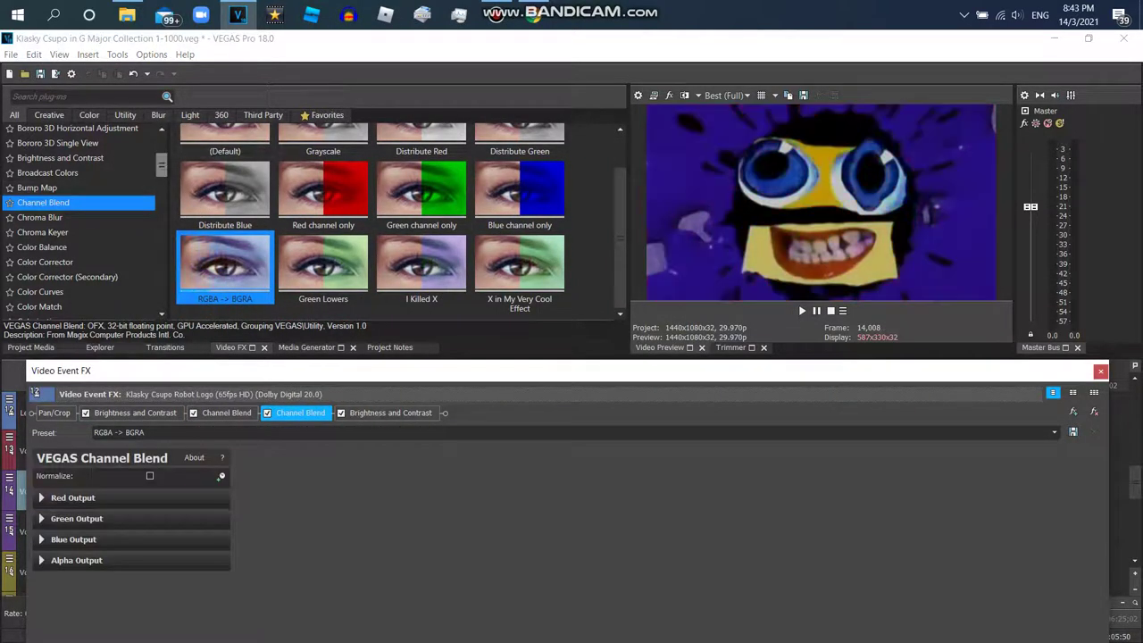
# Step: Insert the Color Curves effect with the G Major 2 preset between the two Channel Blend effects and close the effect chain
pyautogui.scroll(-1, 80, 223)
pyautogui.click(40, 227)
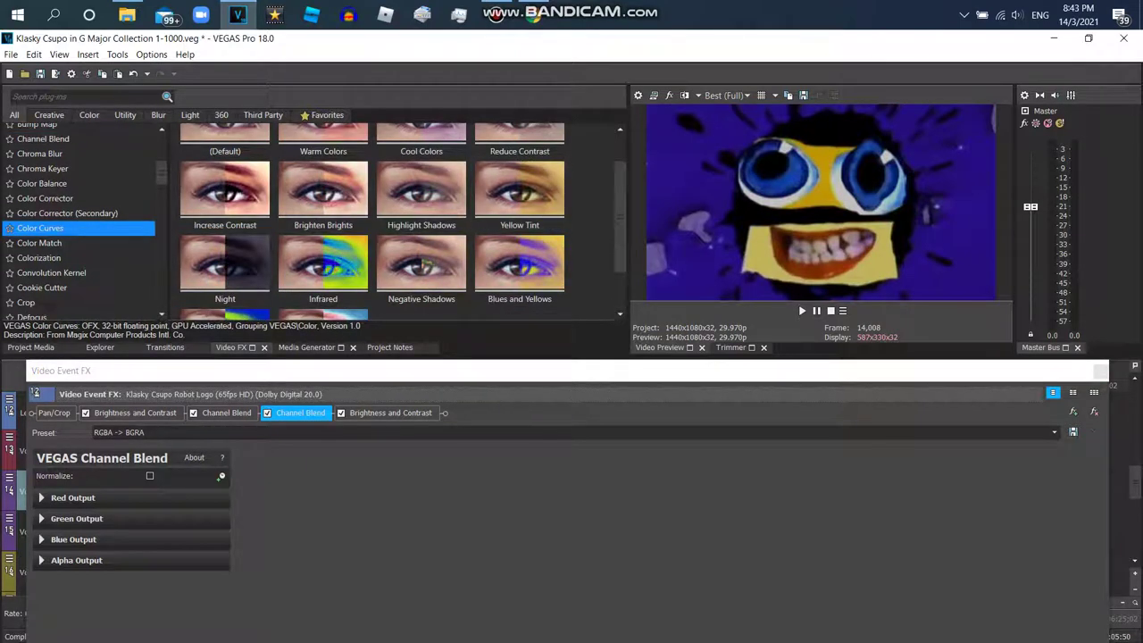
pyautogui.scroll(-2, 402, 223)
pyautogui.click(225, 272)
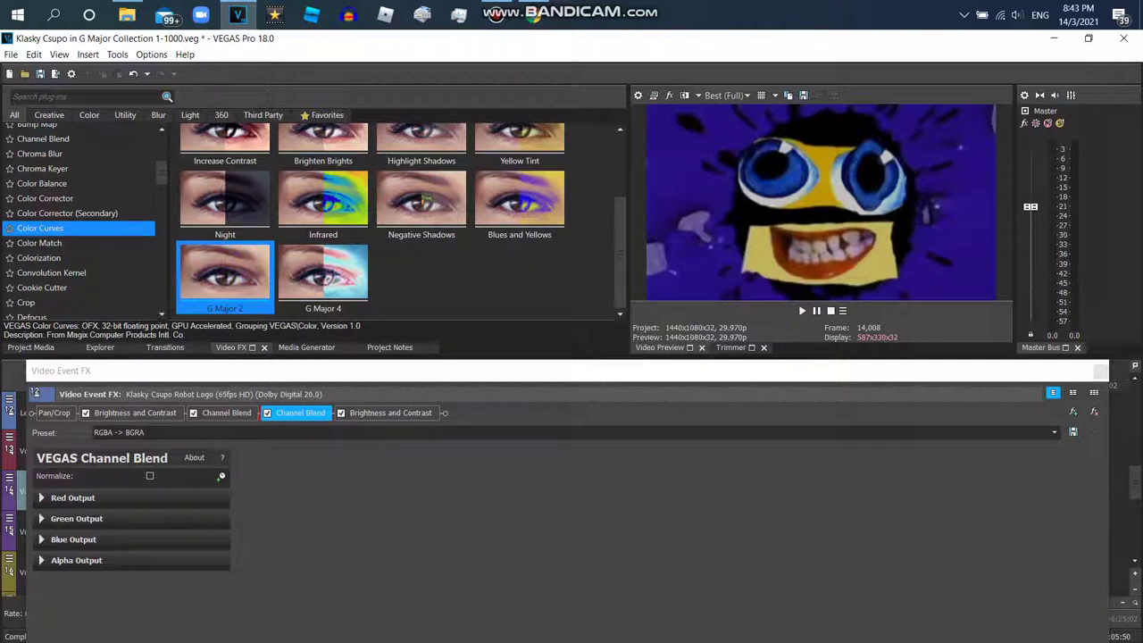
pyautogui.doubleClick(225, 272)
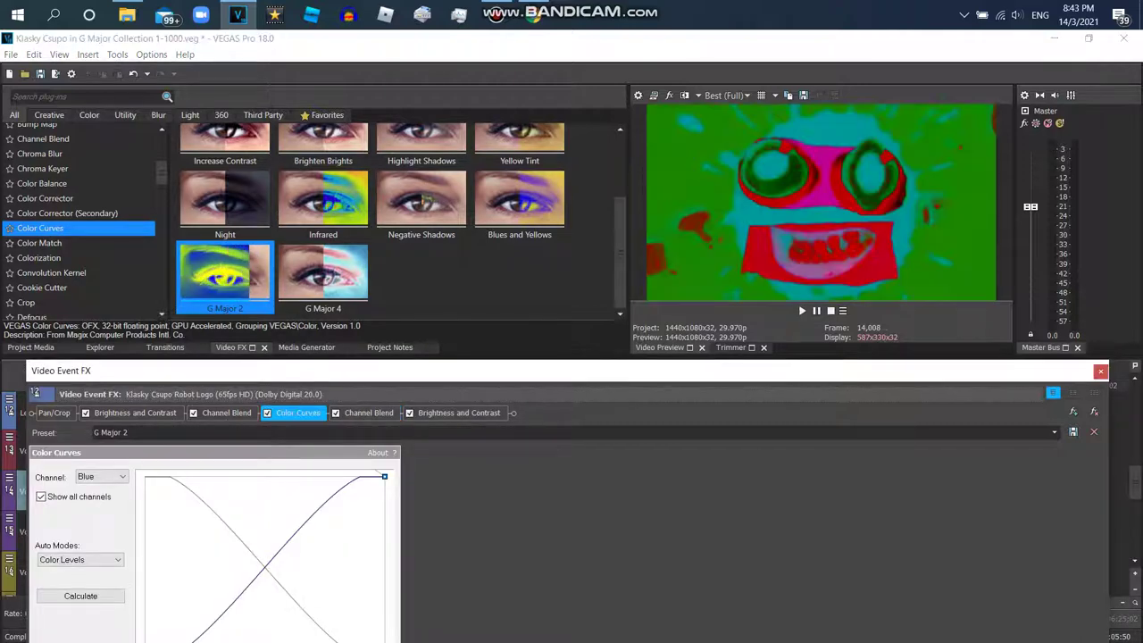
pyautogui.click(1100, 371)
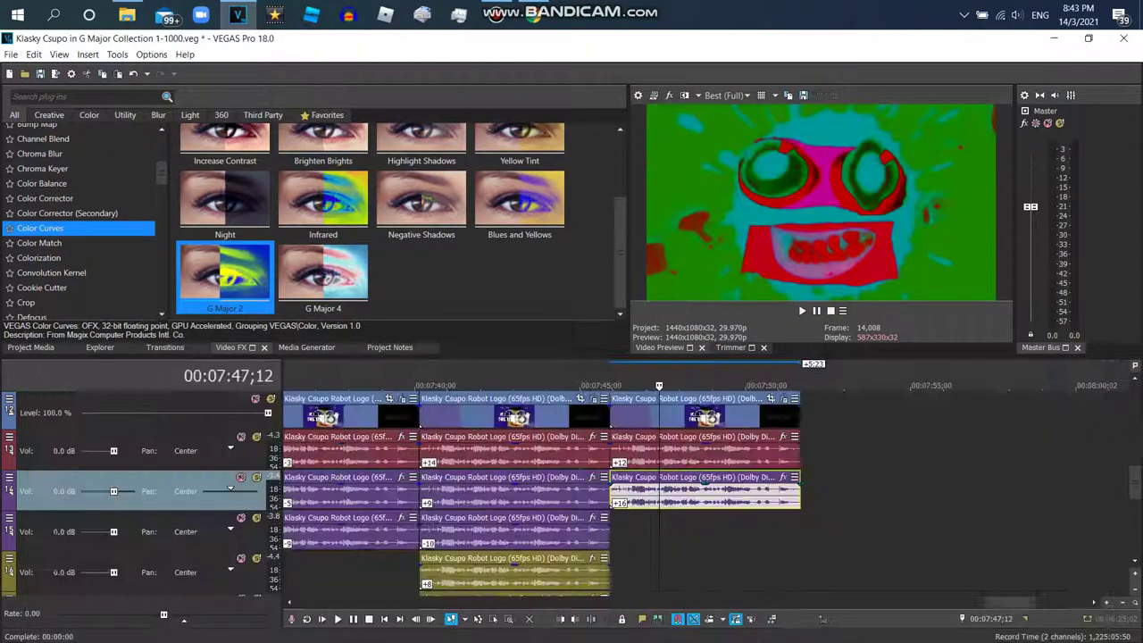
# Step: Place another Klasky Csupo Robot Logo (65fps HD) clip directly after the +12 and +16 clip on the timeline
pyautogui.click(31, 348)
pyautogui.moveTo(295, 134); pyautogui.dragTo(802, 429)
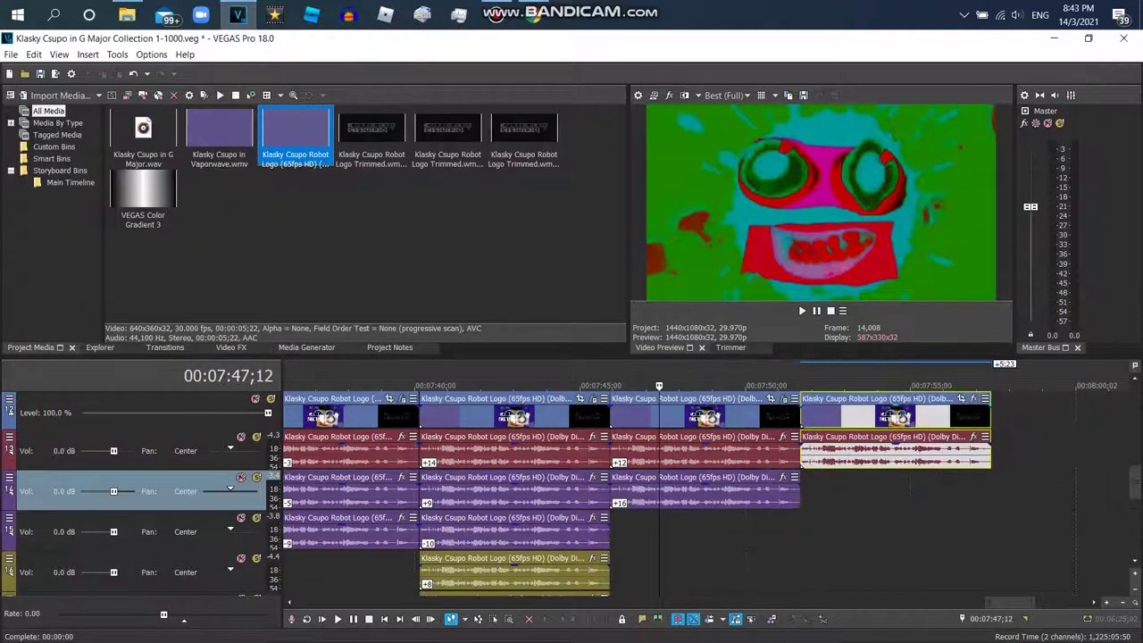
pyautogui.click(852, 429)
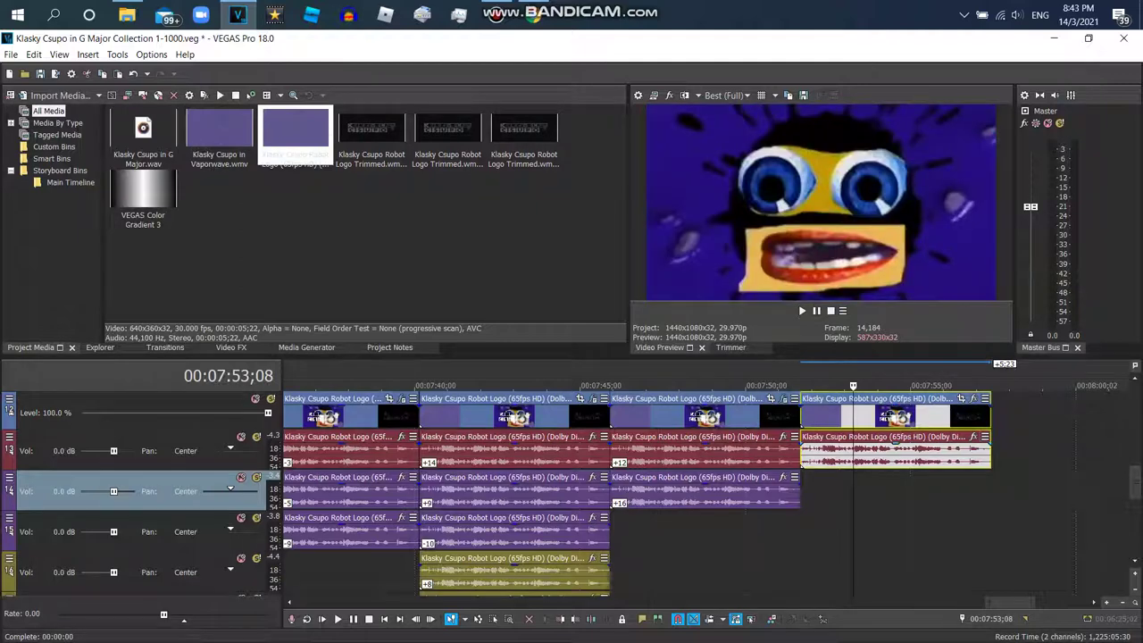
# Step: Delete the logo clip that was just placed after the +12 and +16 clip
pyautogui.click(863, 451)
pyautogui.rightClick(878, 451)
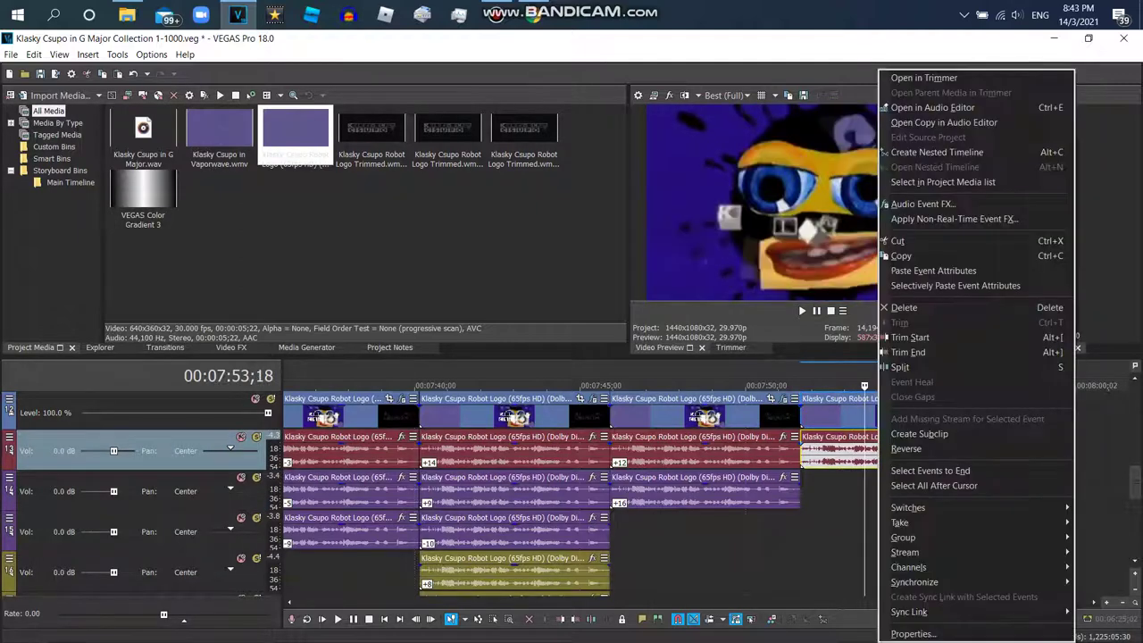
pyautogui.press('Escape')
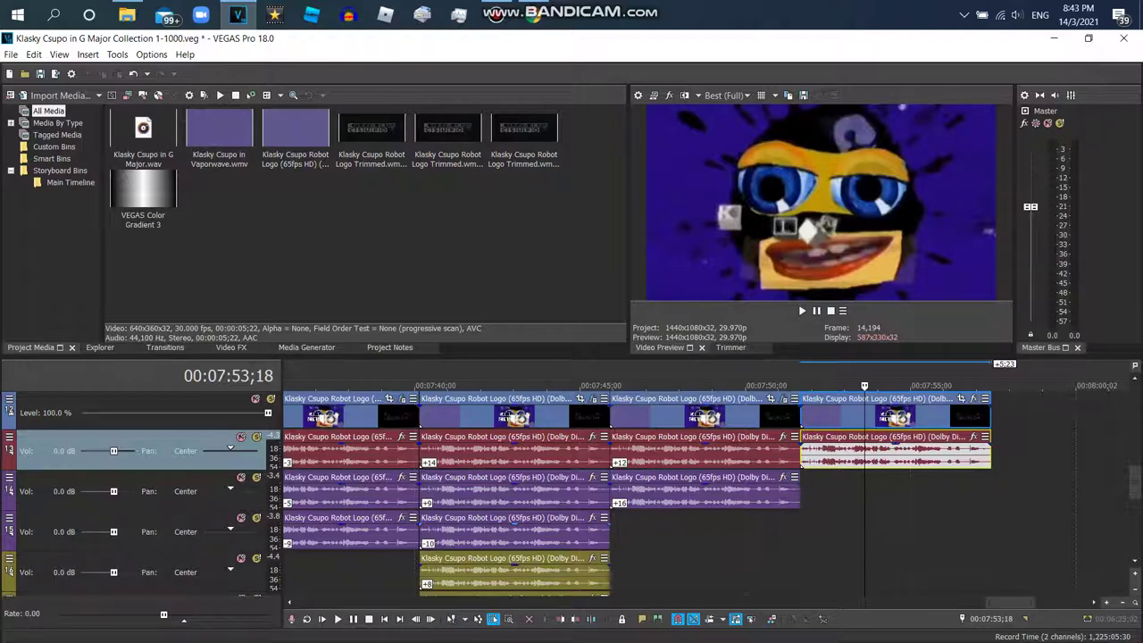
pyautogui.click(907, 412)
pyautogui.rightClick(907, 412)
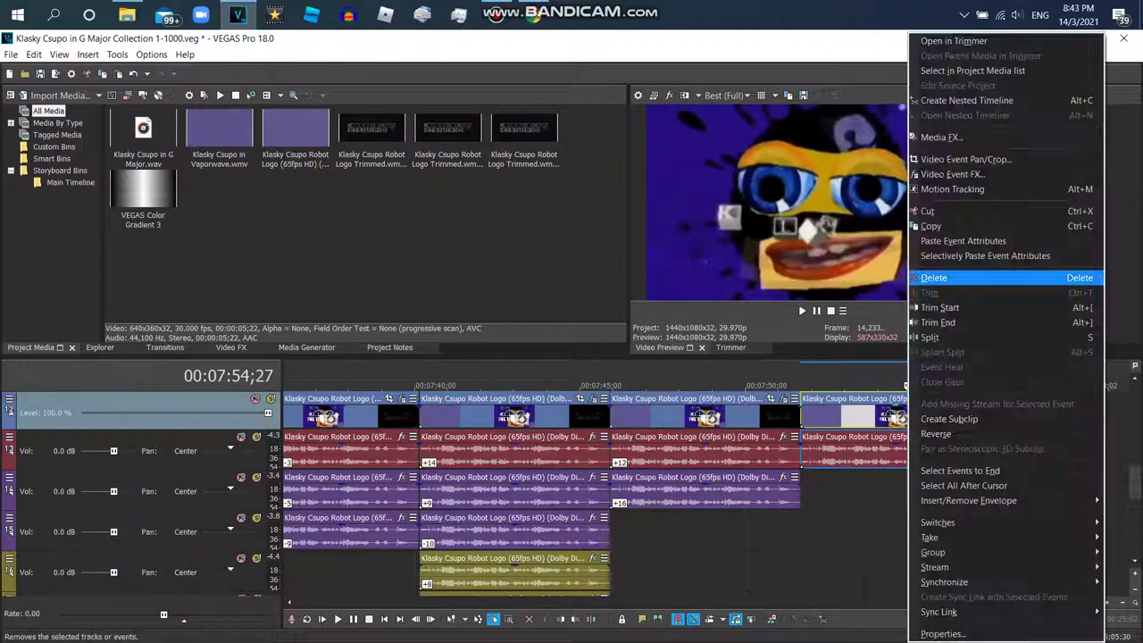
pyautogui.click(932, 278)
# Step: Copy the video and the +14, +9 and -10 audio layers of the earlier clip and place them directly after the +12 and +16 clip
pyautogui.click(518, 499)
pyautogui.rightClick(520, 499)
pyautogui.click(540, 226)
pyautogui.rightClick(902, 403)
pyautogui.click(920, 108)
pyautogui.moveTo(1000, 413); pyautogui.dragTo(893, 412)
# Step: Paste a second copy of the +14, +9, -10 clip in the empty timeline area near 08:00 and delete only its video event
pyautogui.rightClick(1008, 400)
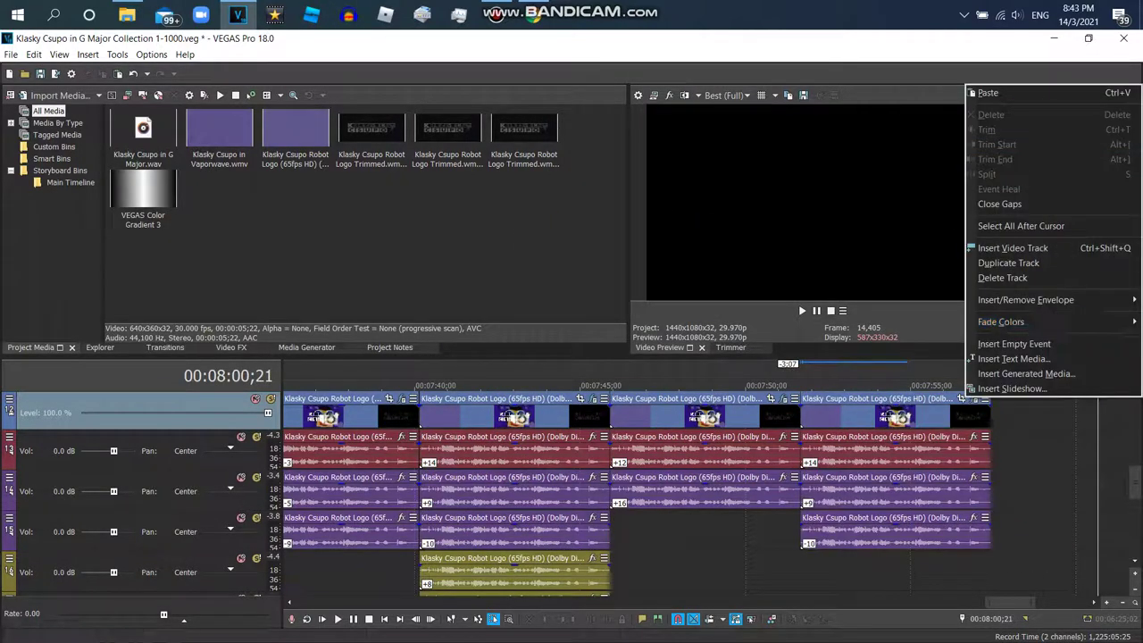
pyautogui.click(987, 93)
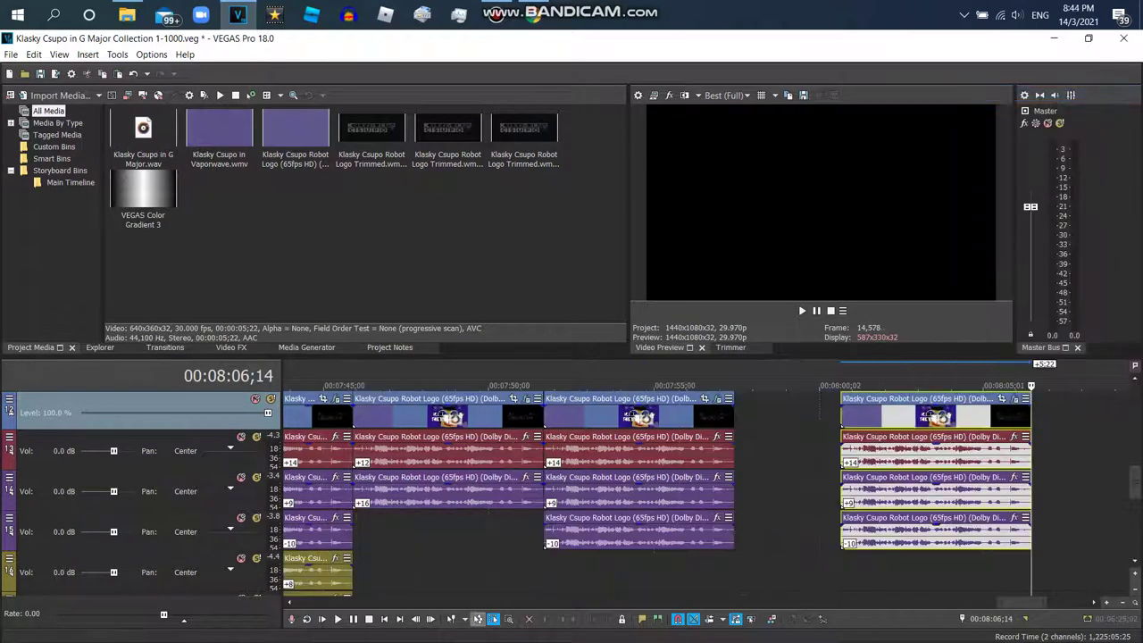
pyautogui.click(458, 618)
pyautogui.click(500, 525)
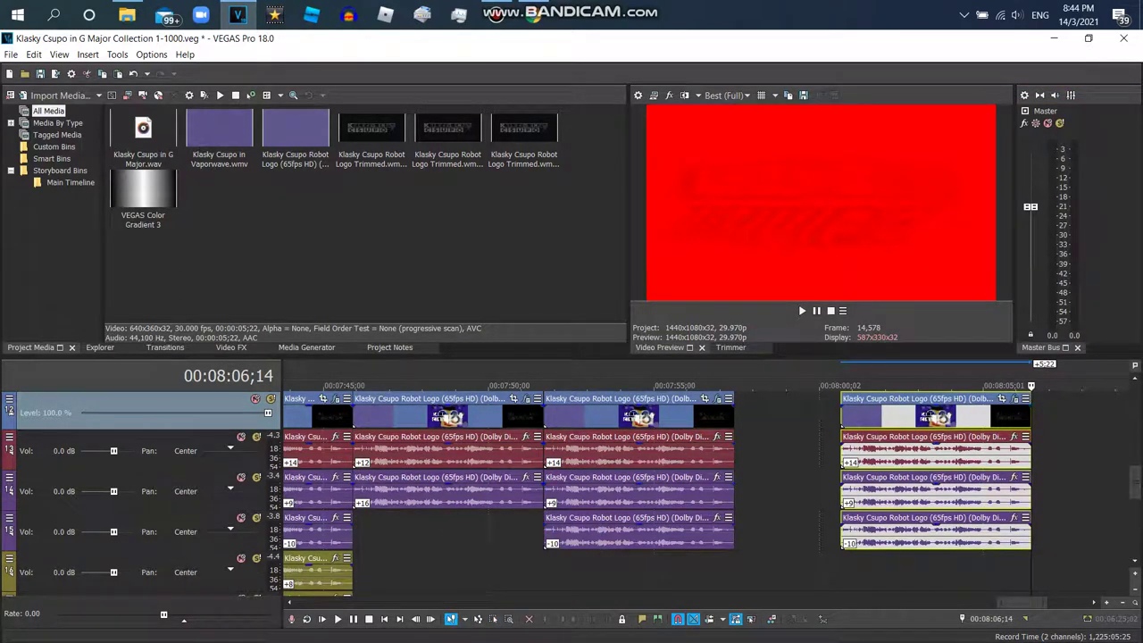
pyautogui.rightClick(820, 416)
pyautogui.click(870, 224)
pyautogui.moveTo(928, 451); pyautogui.dragTo(915, 412)
pyautogui.rightClick(823, 414)
pyautogui.click(861, 295)
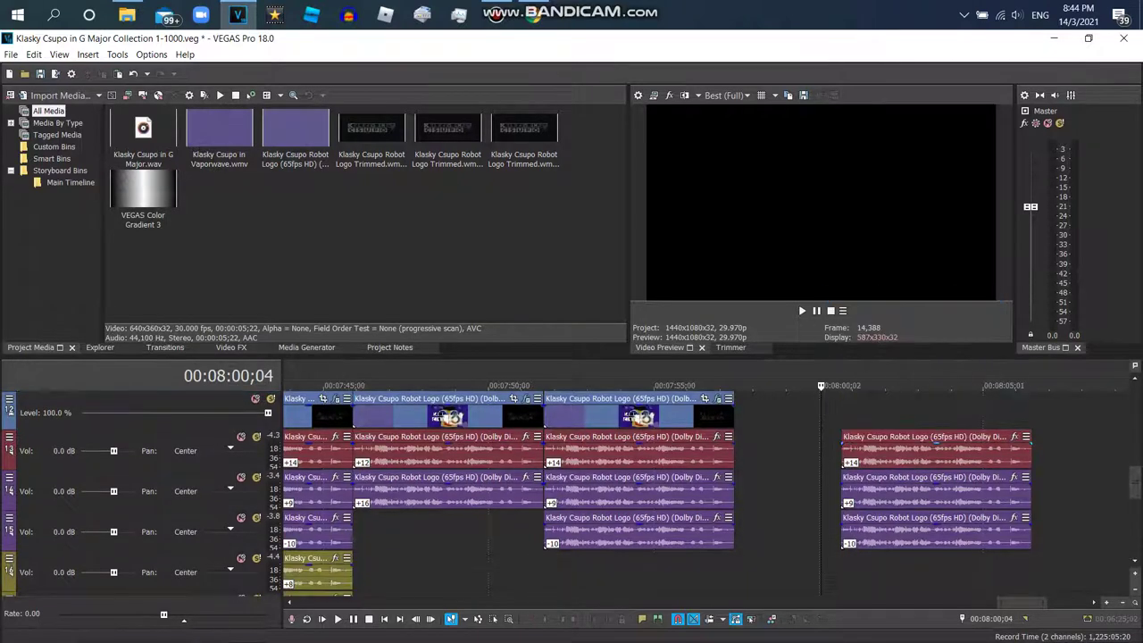
# Step: Set the pitch change of the pasted copy's +14 audio event to 19
pyautogui.scroll(-15, 817, 416)
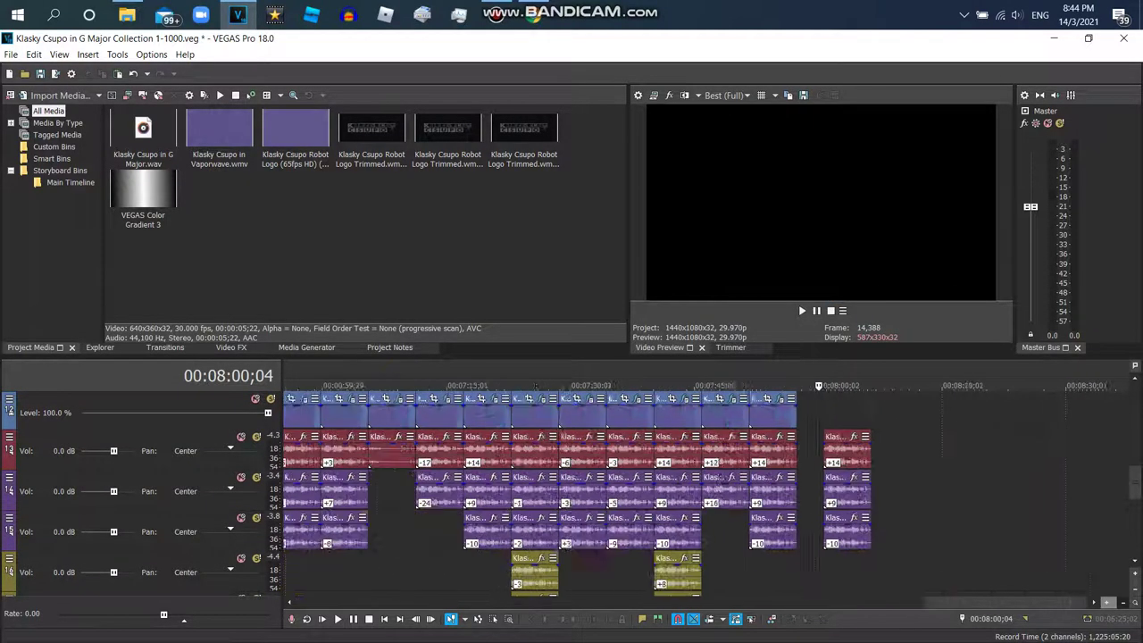
pyautogui.scroll(3, 670, 491)
pyautogui.scroll(-3, 669, 491)
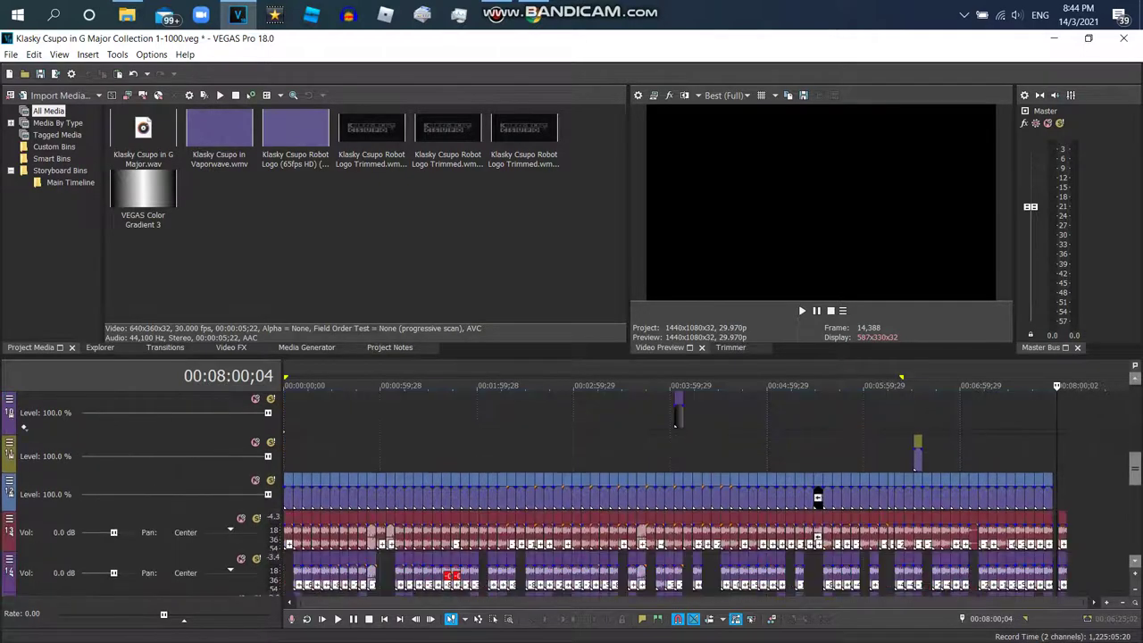
pyautogui.scroll(15, 817, 415)
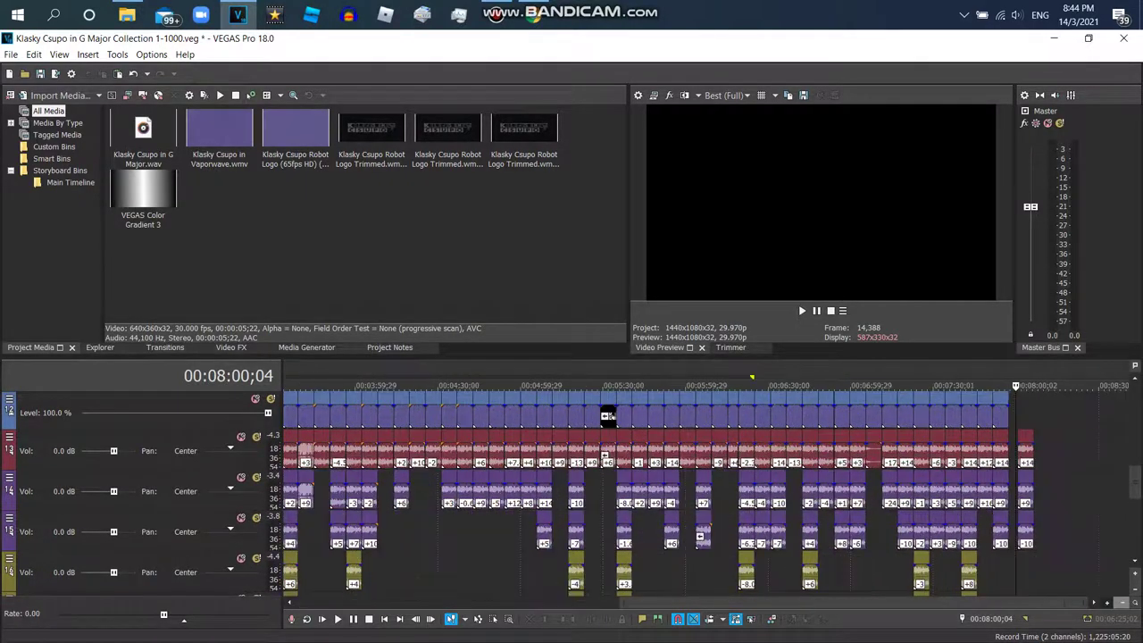
pyautogui.rightClick(759, 451)
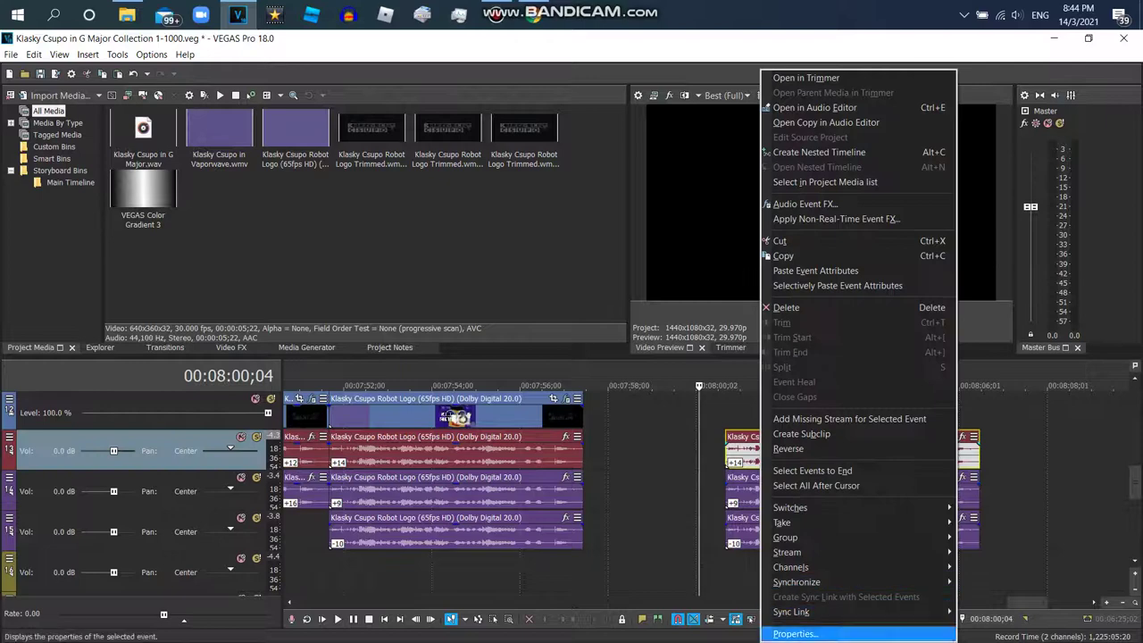
pyautogui.click(795, 633)
pyautogui.click(628, 355)
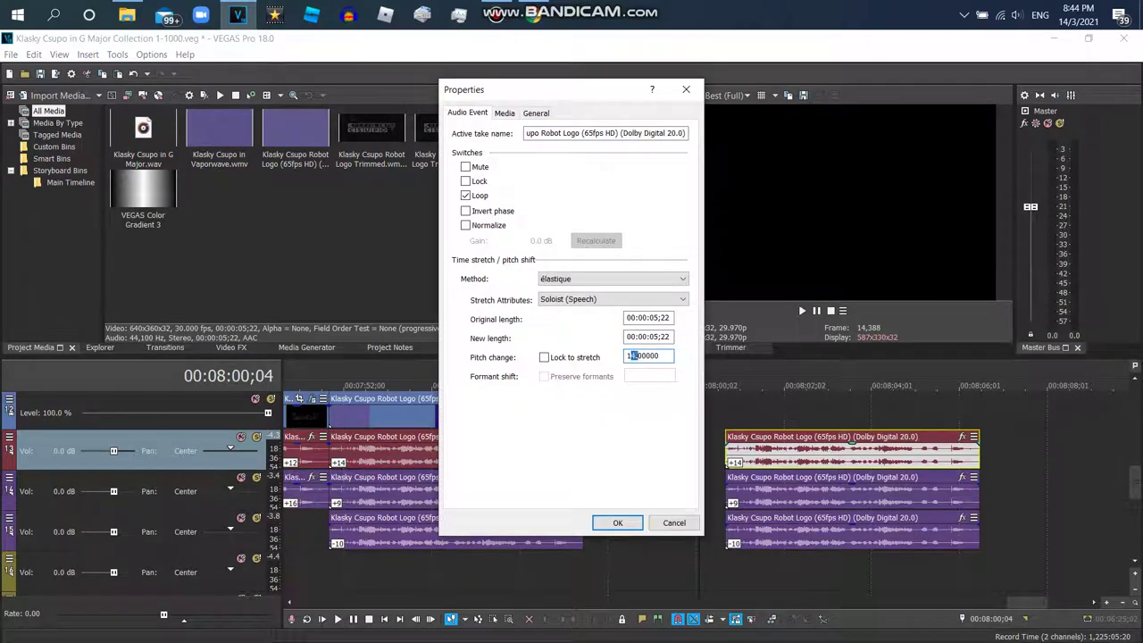
pyautogui.click(617, 522)
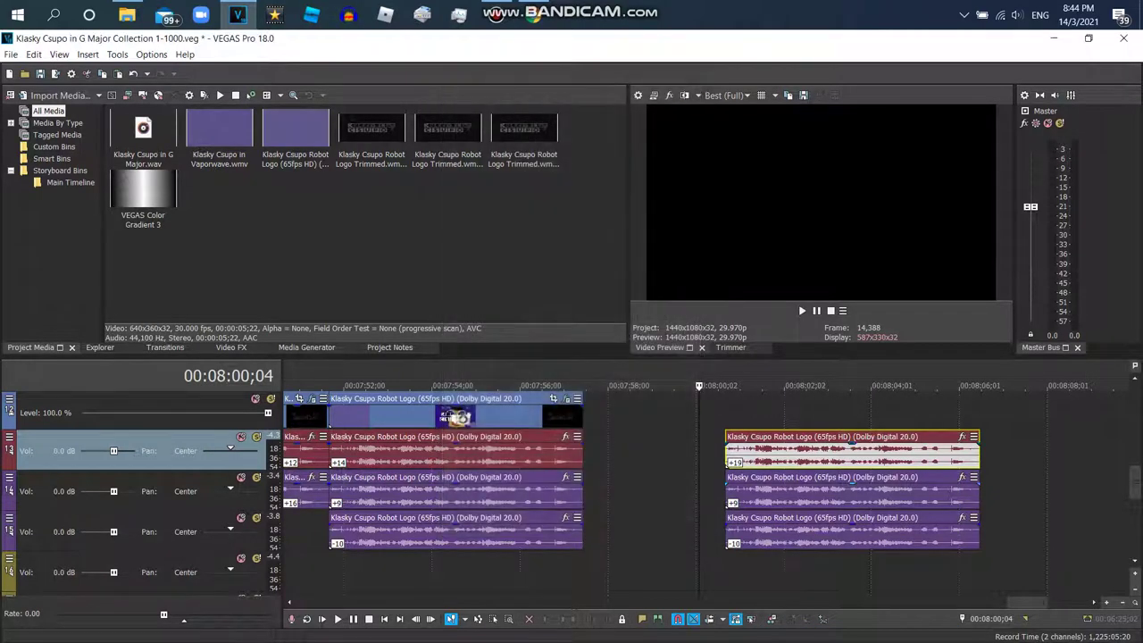
# Step: Set the pitch change of the pasted copy's +9 audio event to 14 and of its -10 audio event to -5
pyautogui.rightClick(773, 487)
pyautogui.click(803, 633)
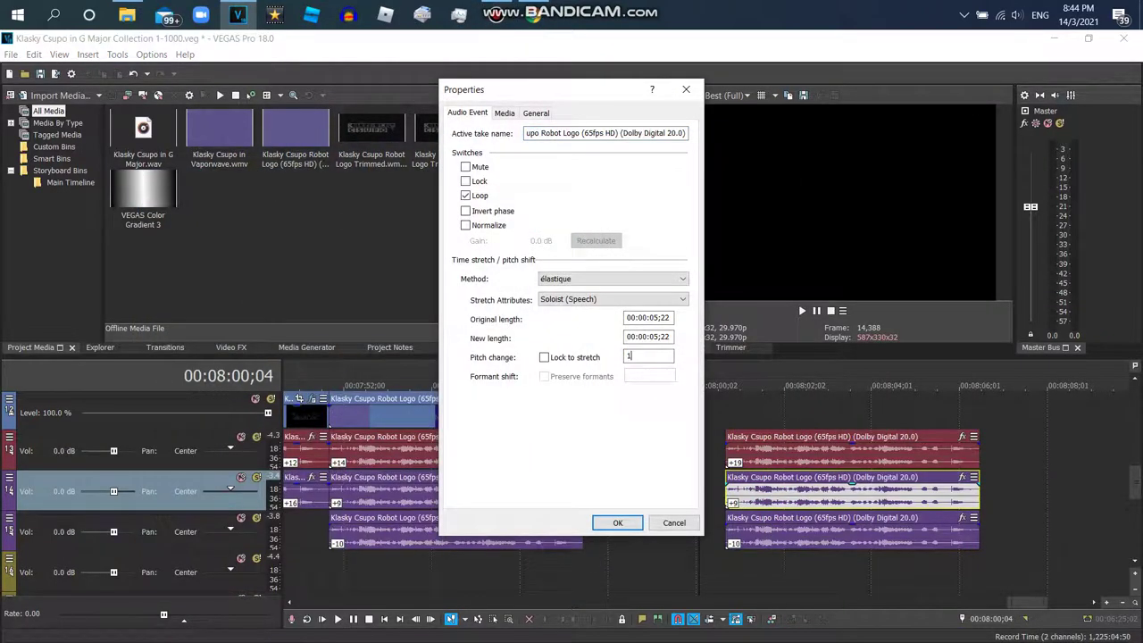
pyautogui.write('14')
pyautogui.click(617, 522)
pyautogui.rightClick(736, 531)
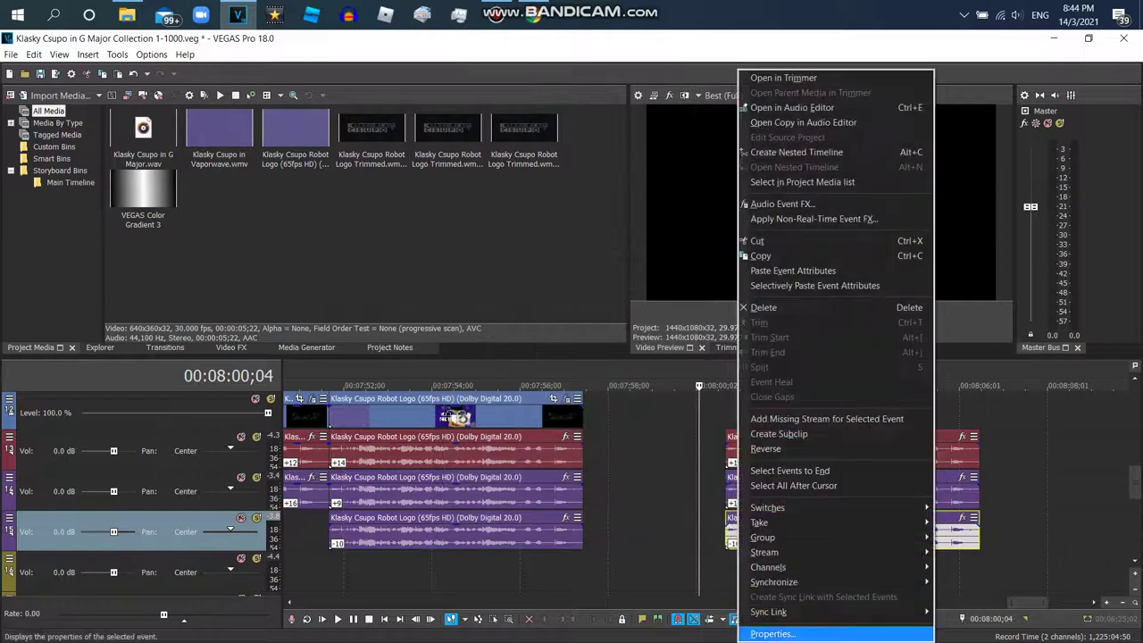
pyautogui.click(768, 633)
pyautogui.write('-5')
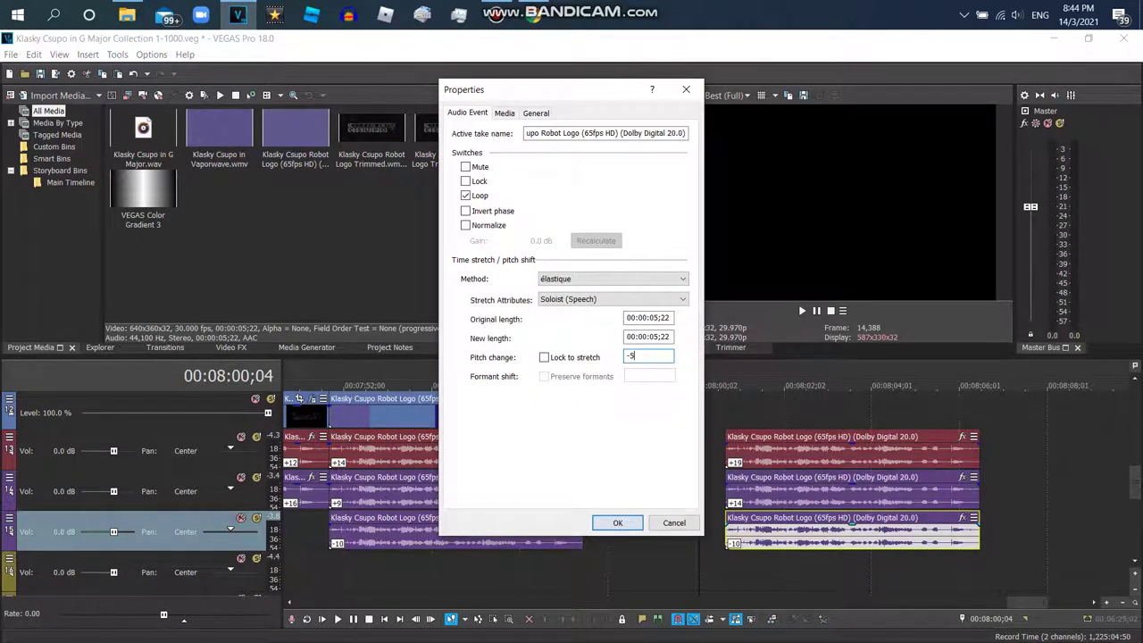
pyautogui.click(617, 522)
# Step: Move the three re-pitched audio events onto the tracks beneath the +14, +9, -10 clip, aligned with its start, and clear the selection
pyautogui.moveTo(722, 600); pyautogui.dragTo(455, 571)
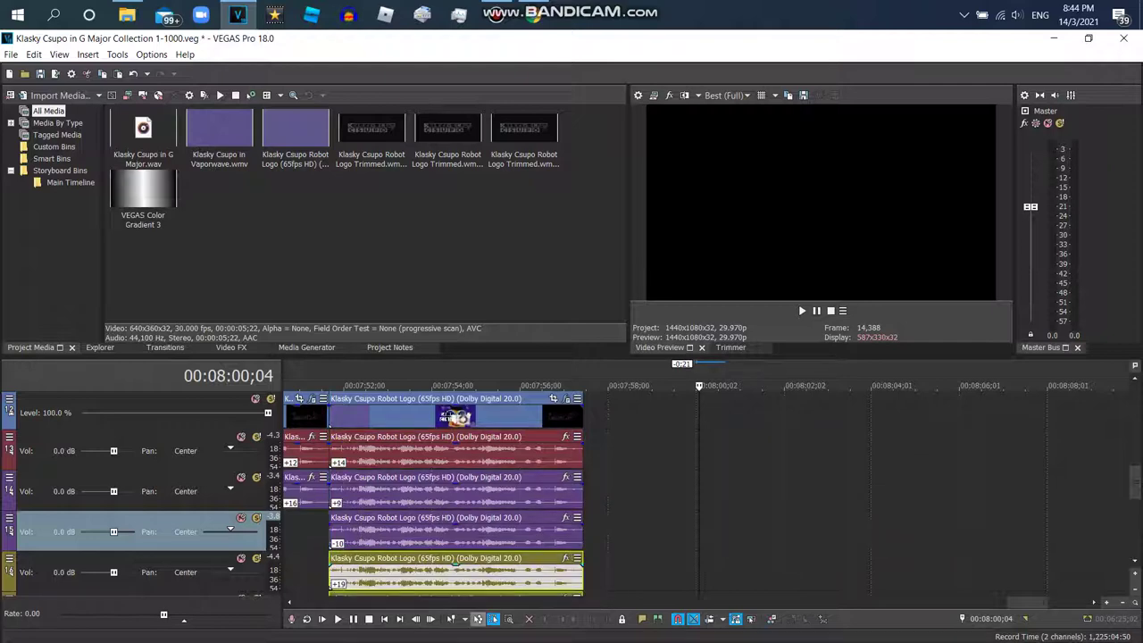
pyautogui.hotkey('ctrl', 'shift', 'a')
# Step: Remove TV Simulator from the new clip's video effects, apply the G Major 4 preset to its Gradient Map, and close the effect chain
pyautogui.click(388, 385)
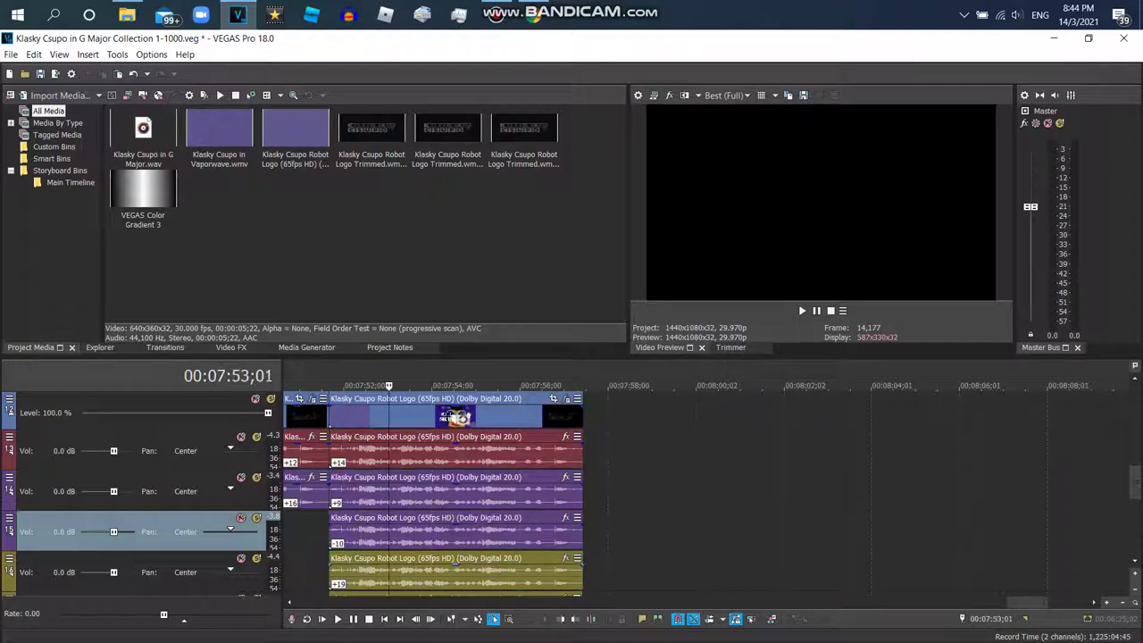
pyautogui.hotkey('alt', '8')
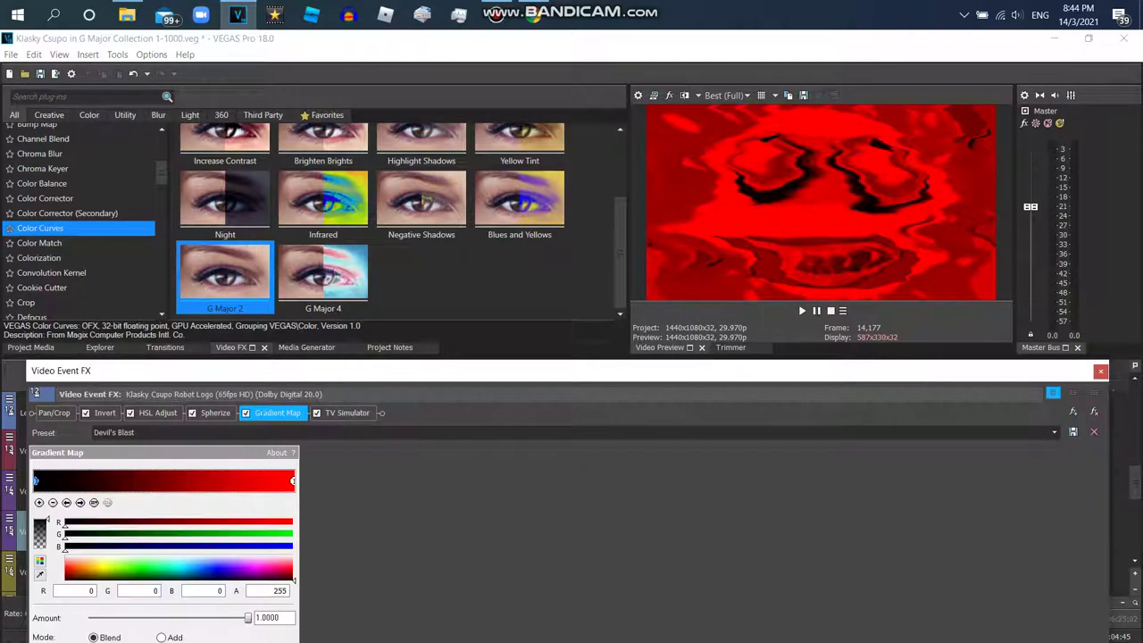
pyautogui.hotkey('alt', 'Down')
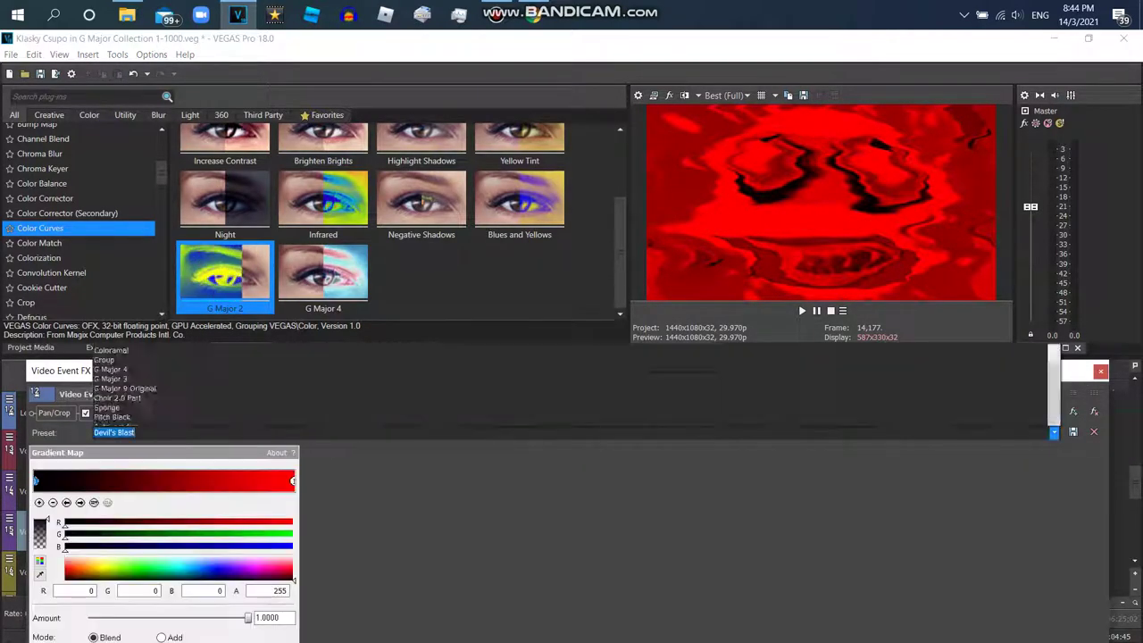
pyautogui.press('Up')
pyautogui.press('Up')
pyautogui.press('Up')
pyautogui.press('Up')
pyautogui.press('Up')
pyautogui.press('Up')
pyautogui.press('Up')
pyautogui.press('Up')
pyautogui.press('Up')
pyautogui.press('Up')
pyautogui.press('Up')
pyautogui.press('Up')
pyautogui.press('Up')
pyautogui.press('Up')
pyautogui.press('Up')
pyautogui.press('Up')
pyautogui.press('Up')
pyautogui.press('Up')
pyautogui.press('Up')
pyautogui.press('Up')
pyautogui.press('Return')
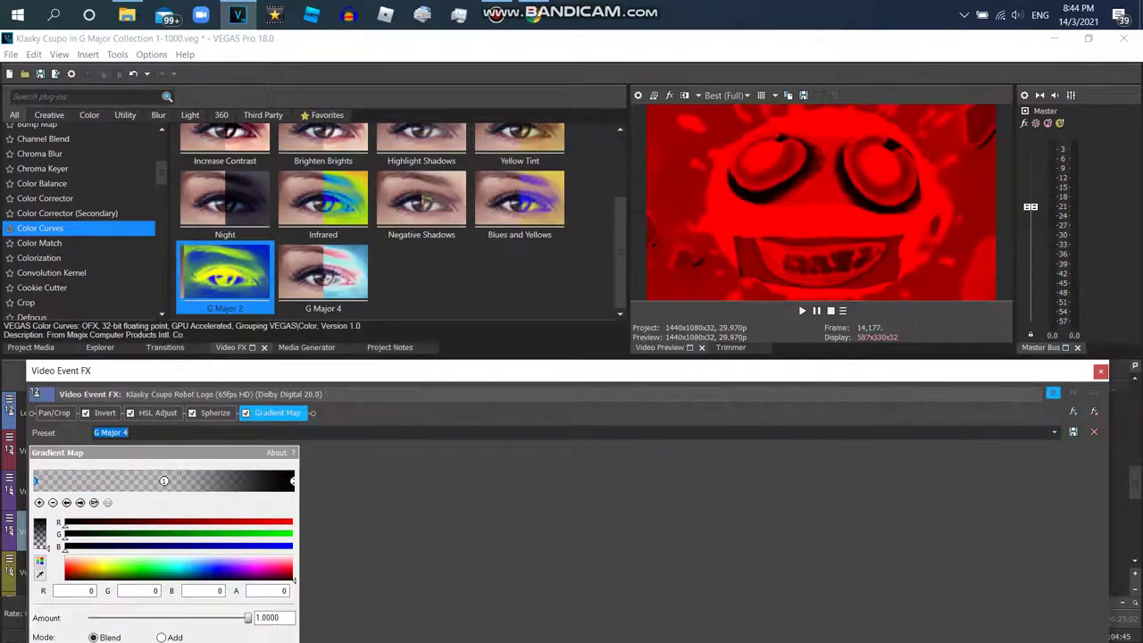
pyautogui.press('Right')
pyautogui.press('Right')
pyautogui.press('Right')
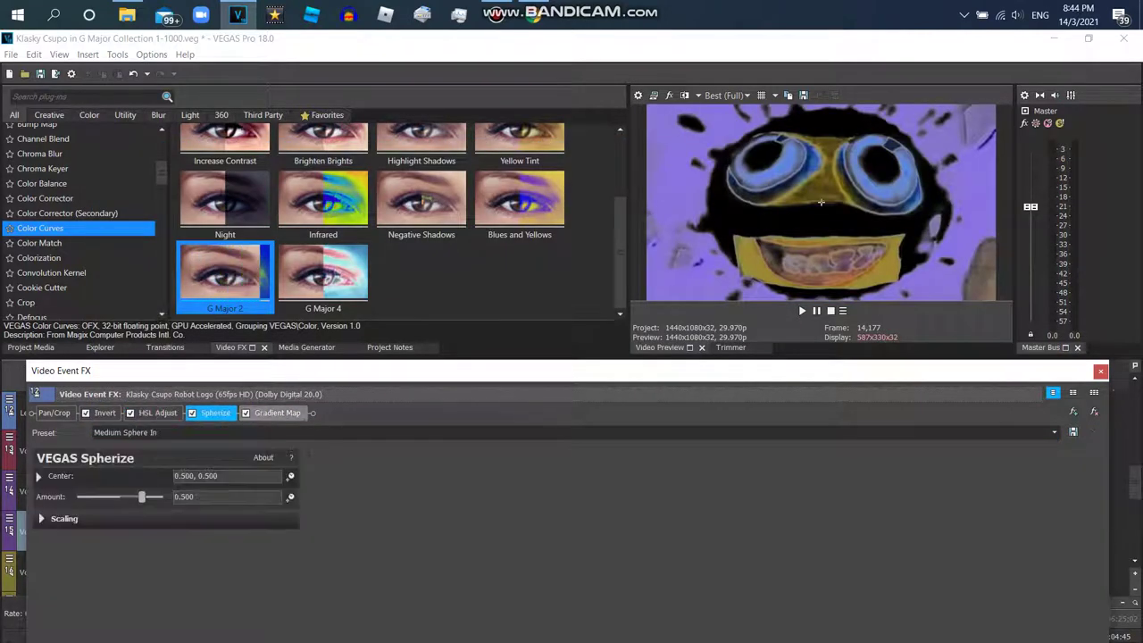
pyautogui.press('Right')
pyautogui.click(1099, 370)
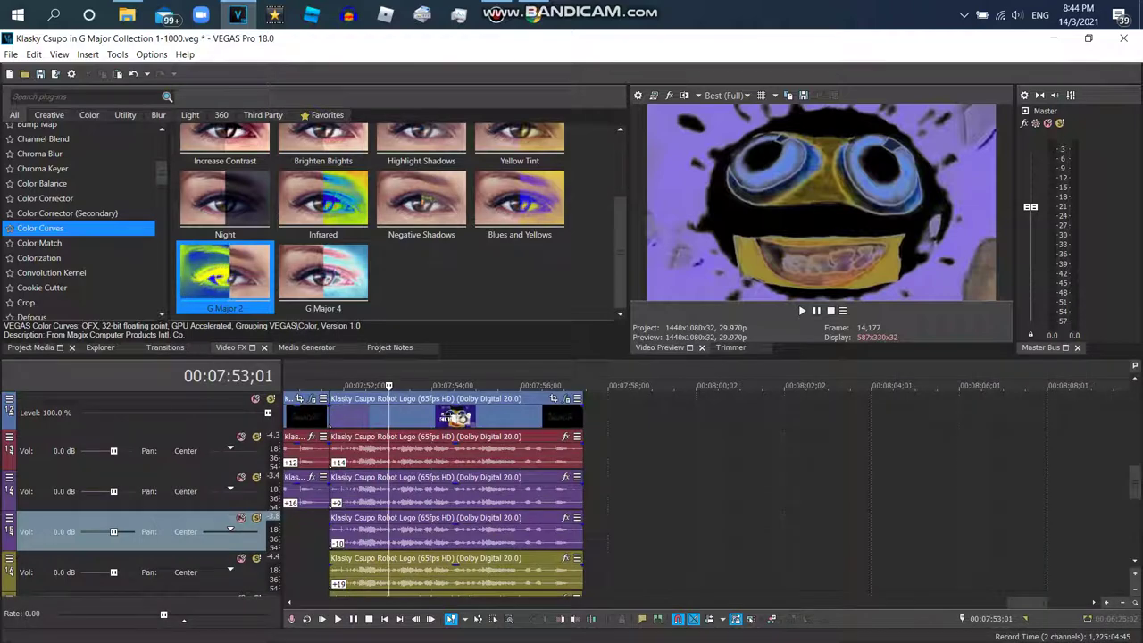
# Step: Place another Klasky Csupo Robot Logo (65fps HD) clip from the project media directly after the last clip on the timeline
pyautogui.hotkey('alt', '1')
pyautogui.moveTo(295, 134); pyautogui.dragTo(582, 415)
pyautogui.click(819, 437)
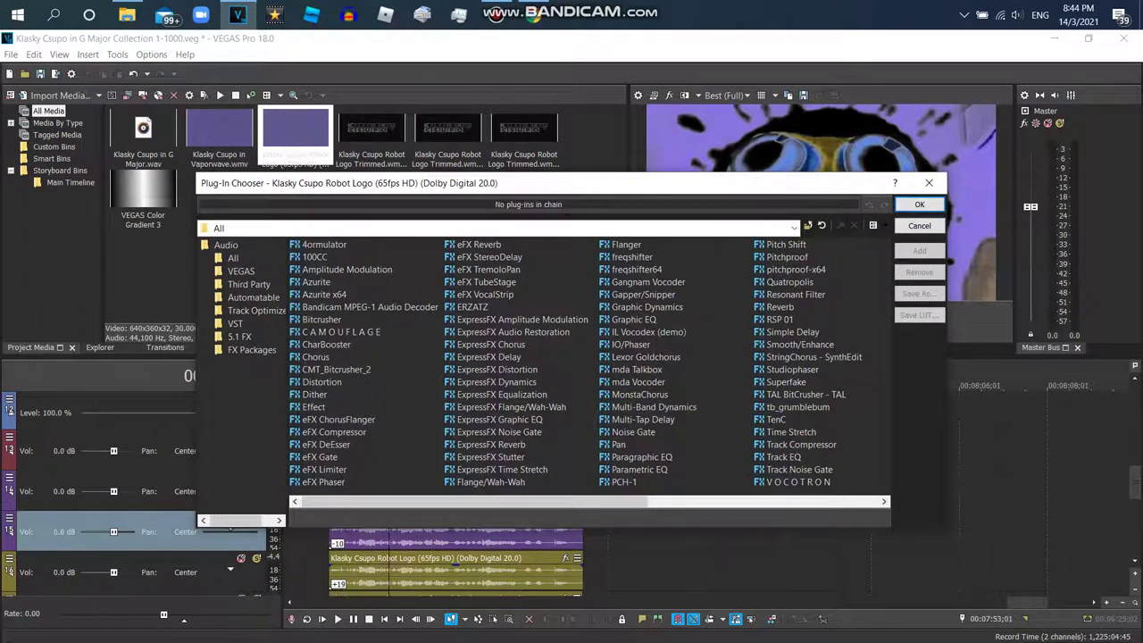
pyautogui.doubleClick(490, 344)
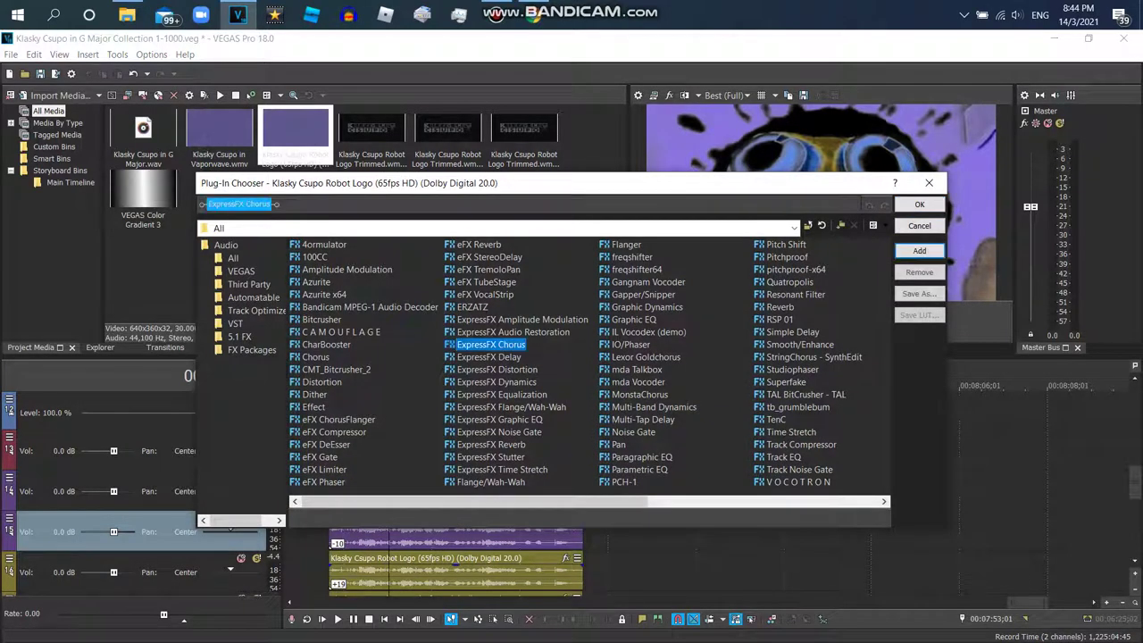
pyautogui.click(928, 183)
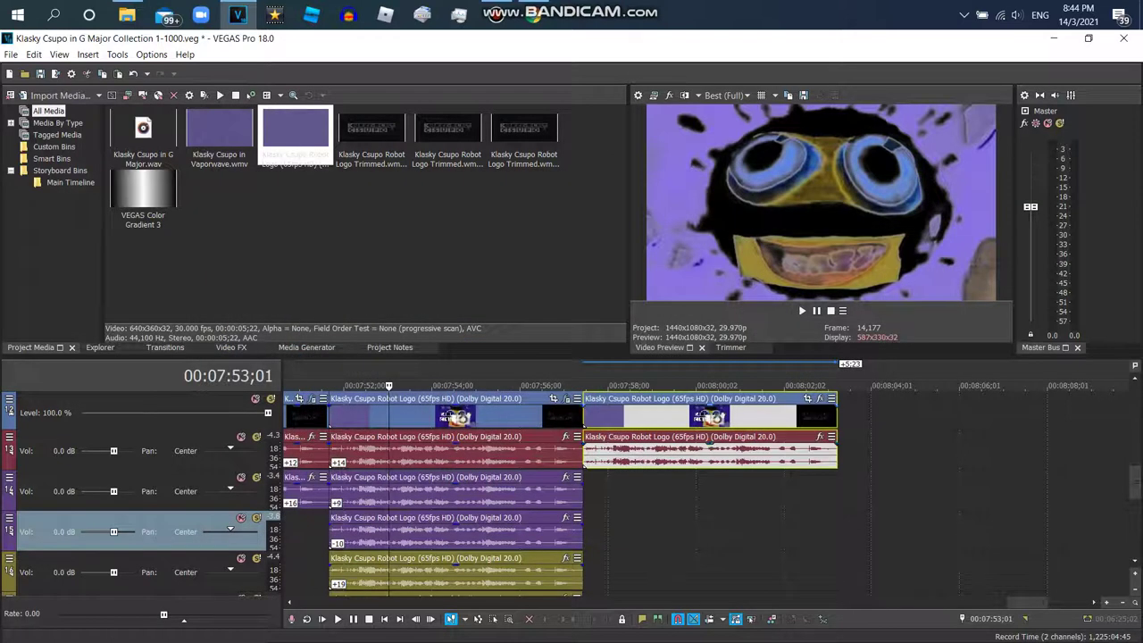
pyautogui.click(654, 438)
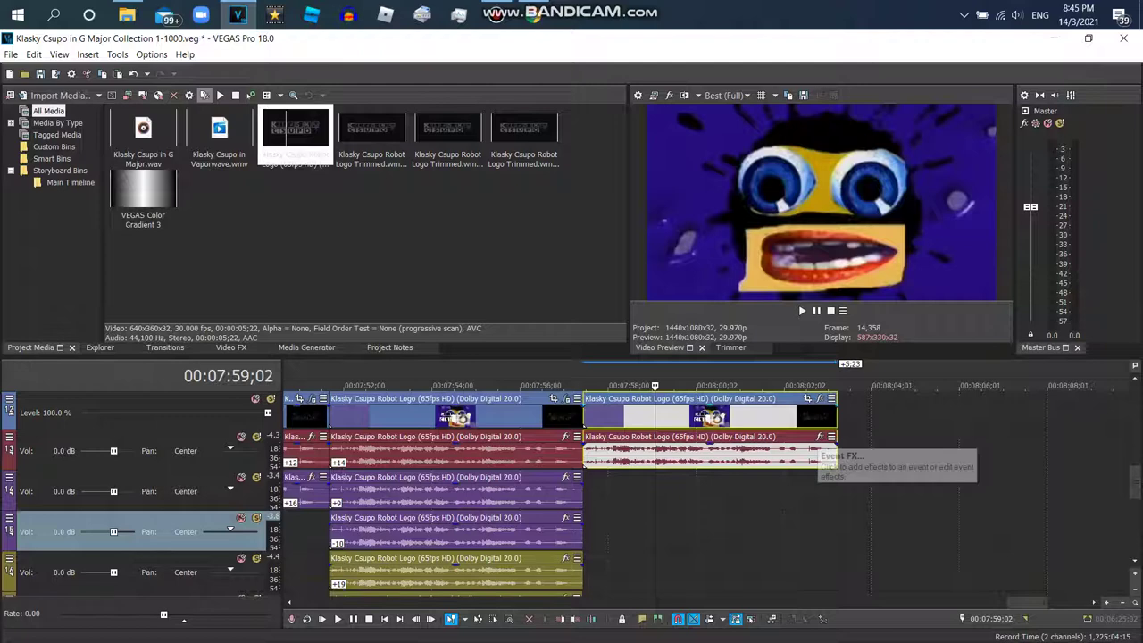
pyautogui.hotkey('ctrl', 'z')
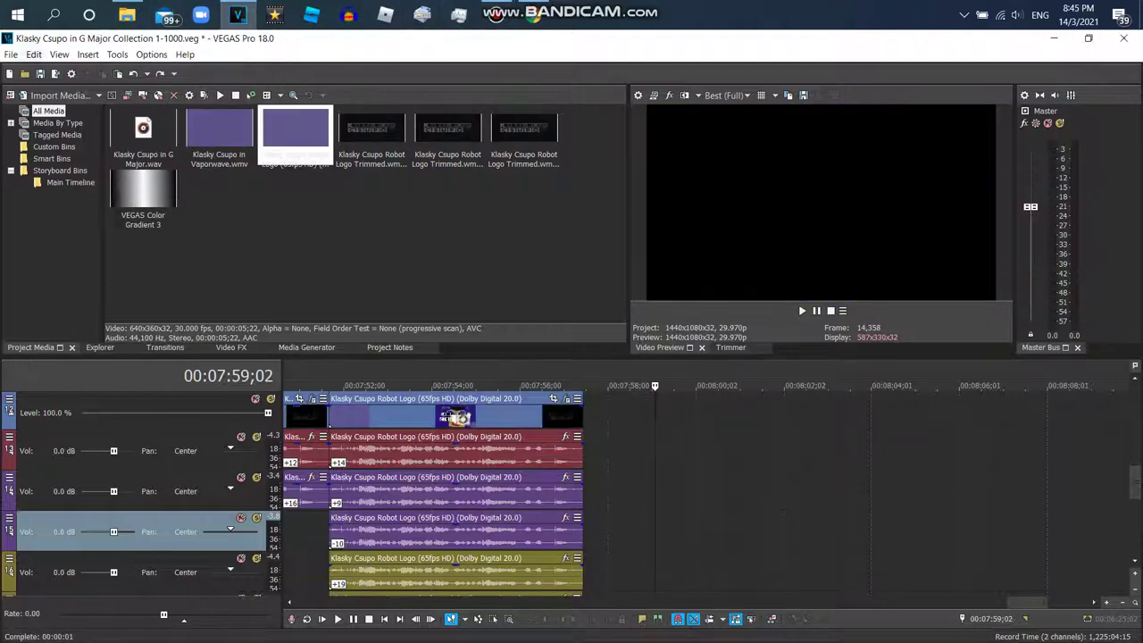
pyautogui.hotkey('ctrl', 'y')
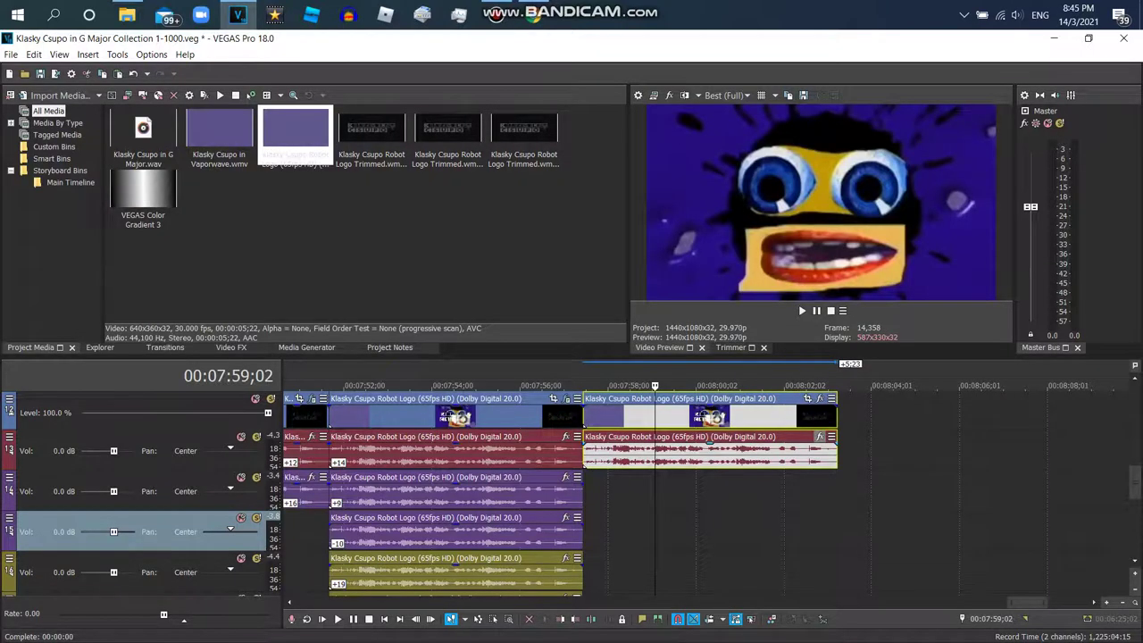
# Step: Add the ExpressFX Chorus effect with the [Sys] Wacky 4 preset to the newest clip's audio event
pyautogui.click(820, 437)
pyautogui.doubleClick(490, 344)
pyautogui.click(919, 204)
pyautogui.press('Down')
pyautogui.press('Down')
pyautogui.press('Down')
pyautogui.press('Down')
pyautogui.press('Down')
pyautogui.press('Down')
pyautogui.press('Down')
pyautogui.press('Down')
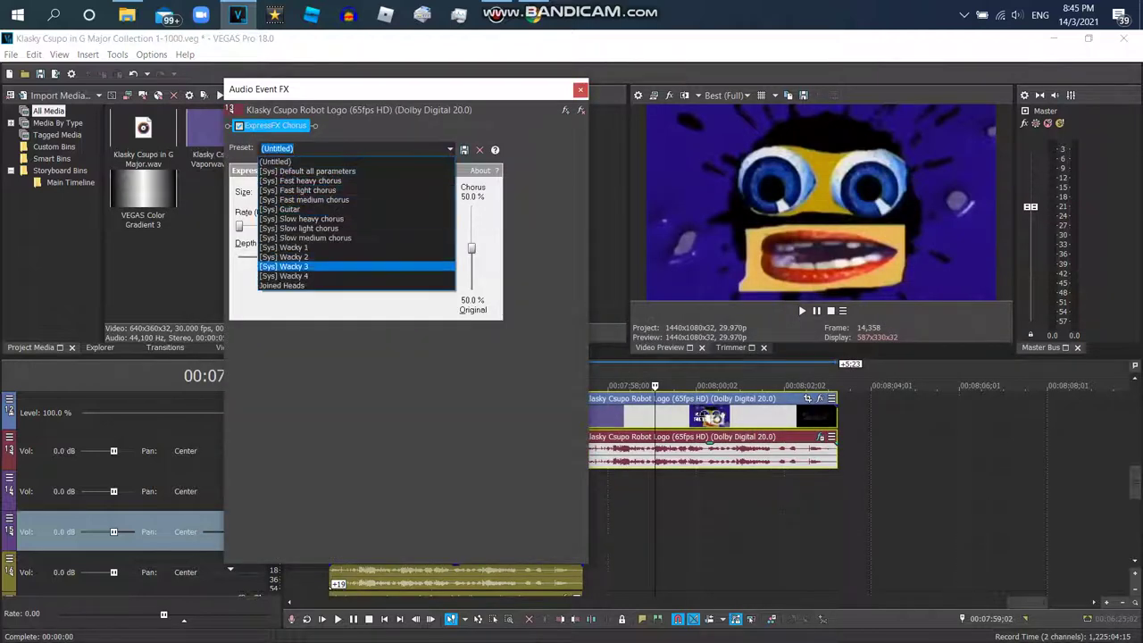
pyautogui.press('Return')
# Step: Save the project
pyautogui.hotkey('alt', 'f')
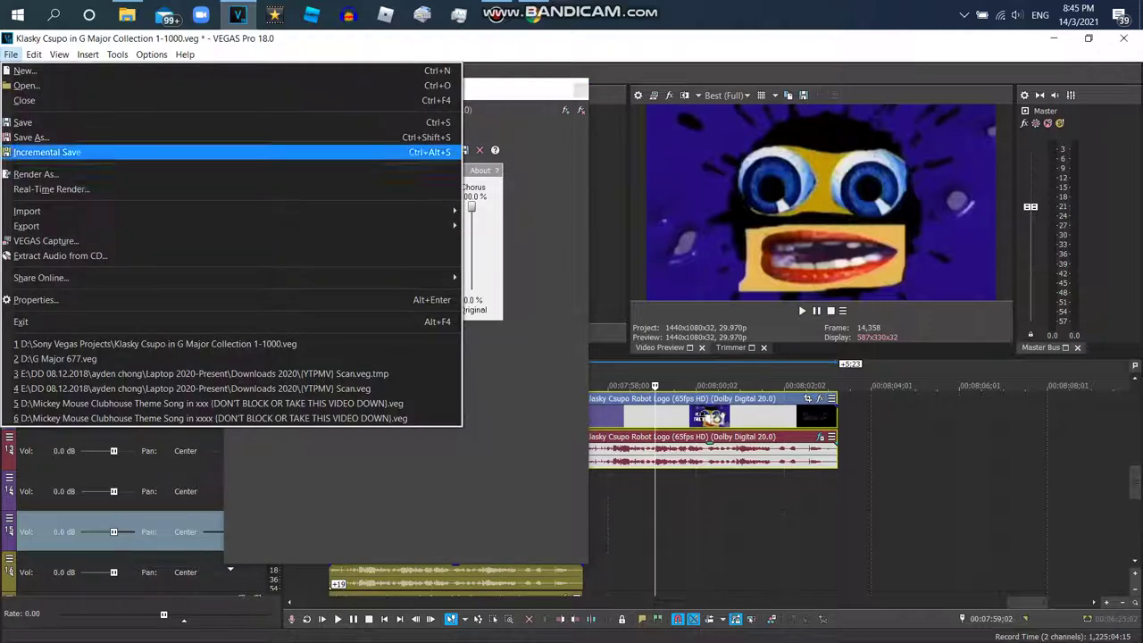
pyautogui.press('Down')
pyautogui.press('Down')
pyautogui.press('Down')
pyautogui.press('Down')
pyautogui.press('Return')
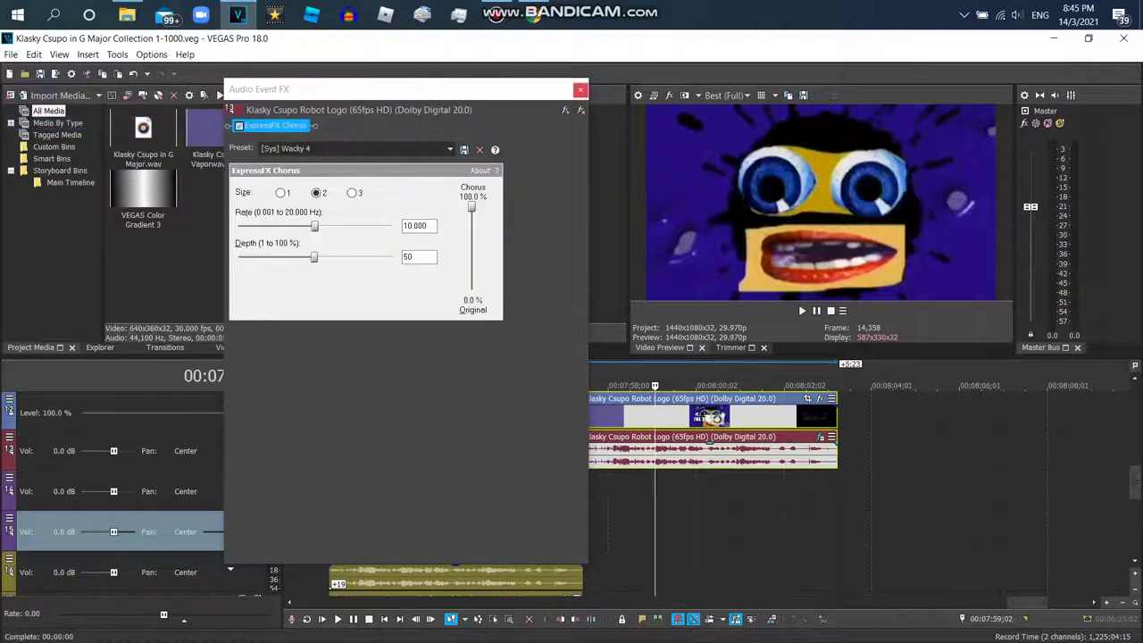
# Step: Close the audio effect window, then copy the chorus clip and paste it onto the tracks below the original
pyautogui.press('Escape')
pyautogui.hotkey('shift', 'F10')
pyautogui.press('Escape')
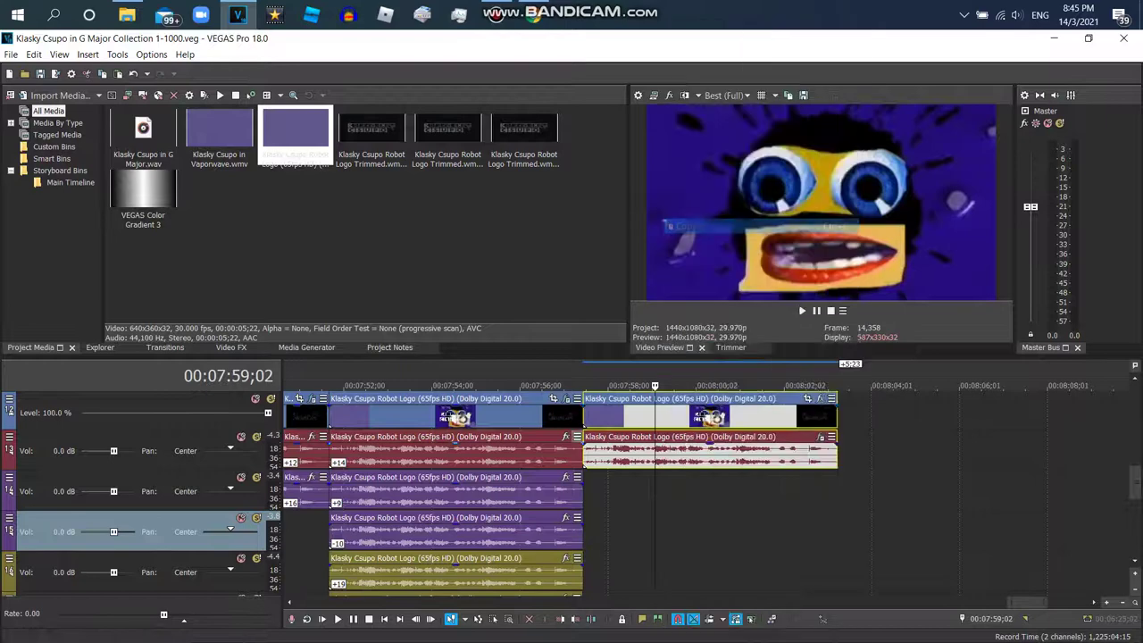
pyautogui.press('Up')
pyautogui.hotkey('shift', 'F10')
pyautogui.press('Down')
pyautogui.press('Return')
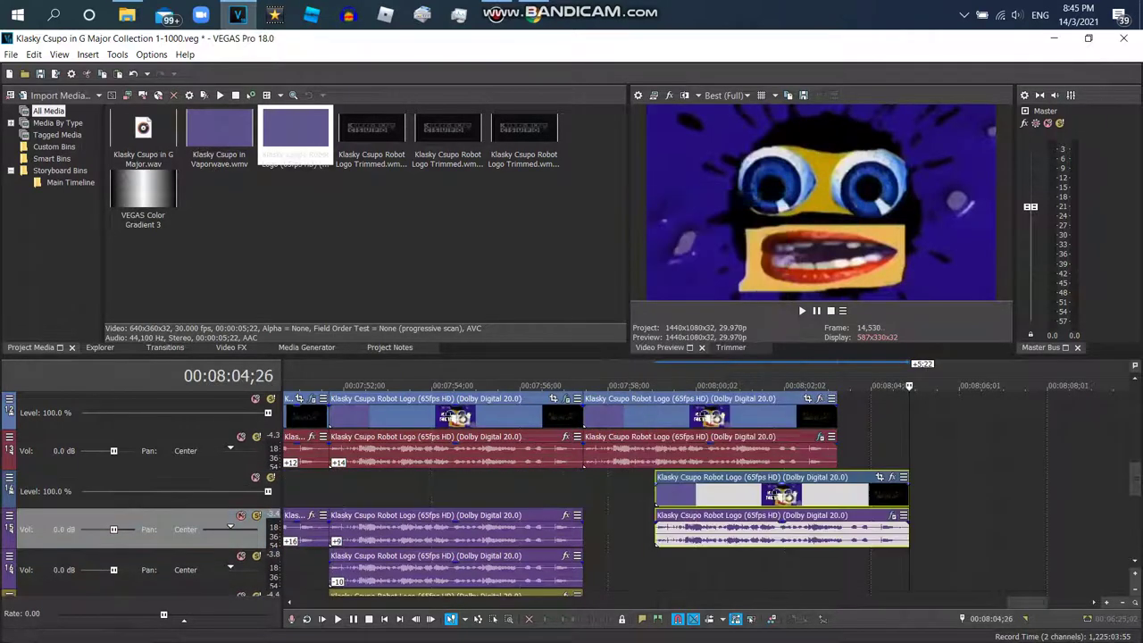
# Step: Align the pasted copy with the start of the original chorus clip and delete the extra video track
pyautogui.hotkey('shift', 'F10')
pyautogui.press('Down')
pyautogui.press('Down')
pyautogui.press('Down')
pyautogui.press('Down')
pyautogui.press('Down')
pyautogui.press('Down')
pyautogui.press('Up')
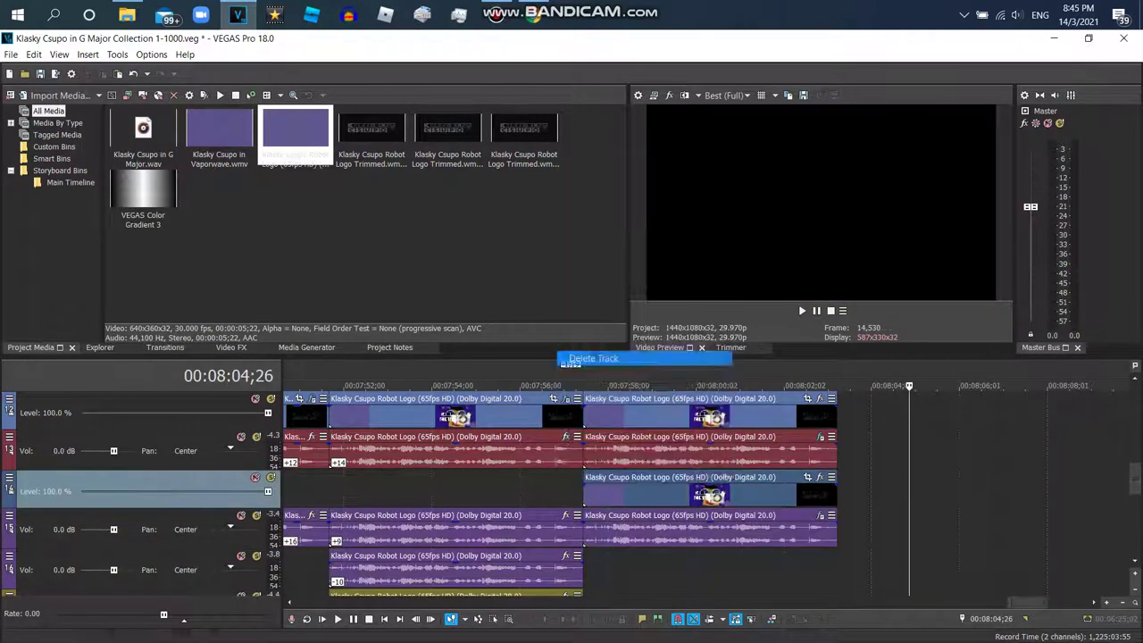
# Step: Set the pasted lower audio event to the élastique method with Soloist (Speech) stretch attributes and a pitch change of -6
pyautogui.press('Return')
pyautogui.hotkey('shift', 'F10')
pyautogui.press('Up')
pyautogui.press('Return')
pyautogui.press('Tab')
pyautogui.press('Tab')
pyautogui.press('Tab')
pyautogui.press('Tab')
pyautogui.press('Tab')
pyautogui.press('Tab')
pyautogui.hotkey('alt', 'Down')
pyautogui.press('Down')
pyautogui.press('Return')
pyautogui.press('Tab')
pyautogui.hotkey('alt', 'Down')
pyautogui.press('Down')
pyautogui.press('Down')
pyautogui.press('Return')
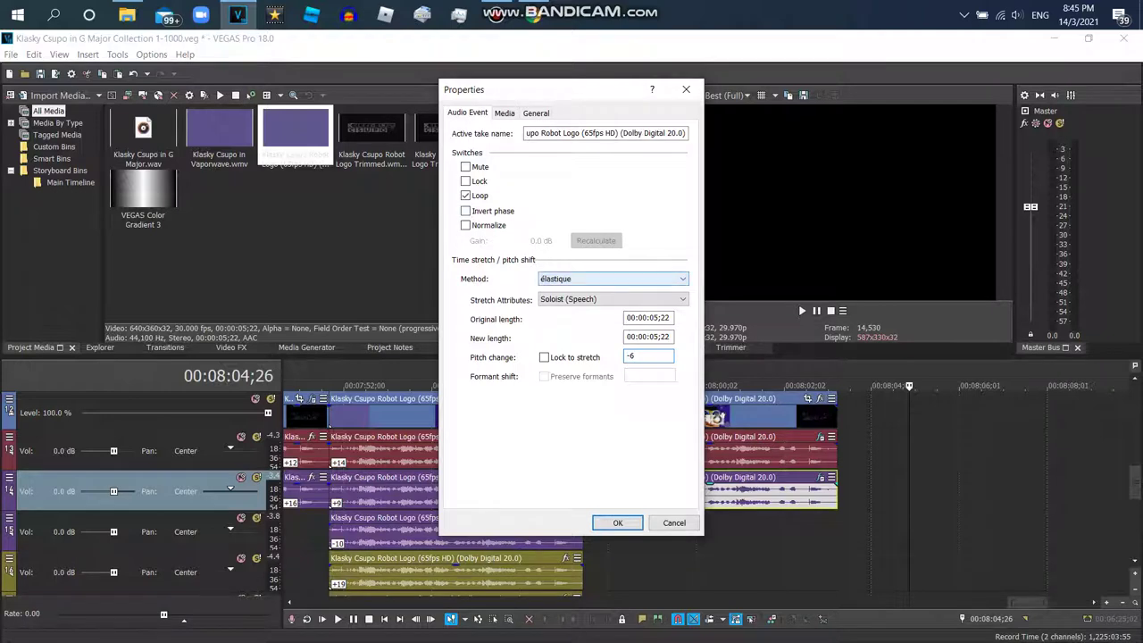
pyautogui.press('Tab')
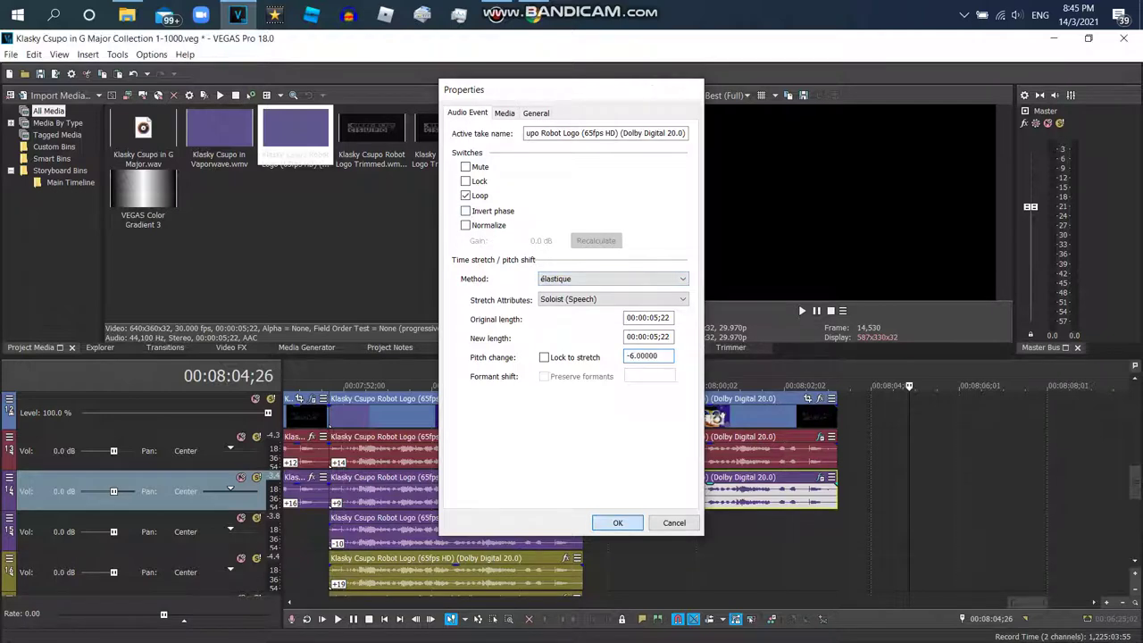
pyautogui.press('Return')
# Step: Play back the chorus clip from its start to check the layered audio
pyautogui.press('space')
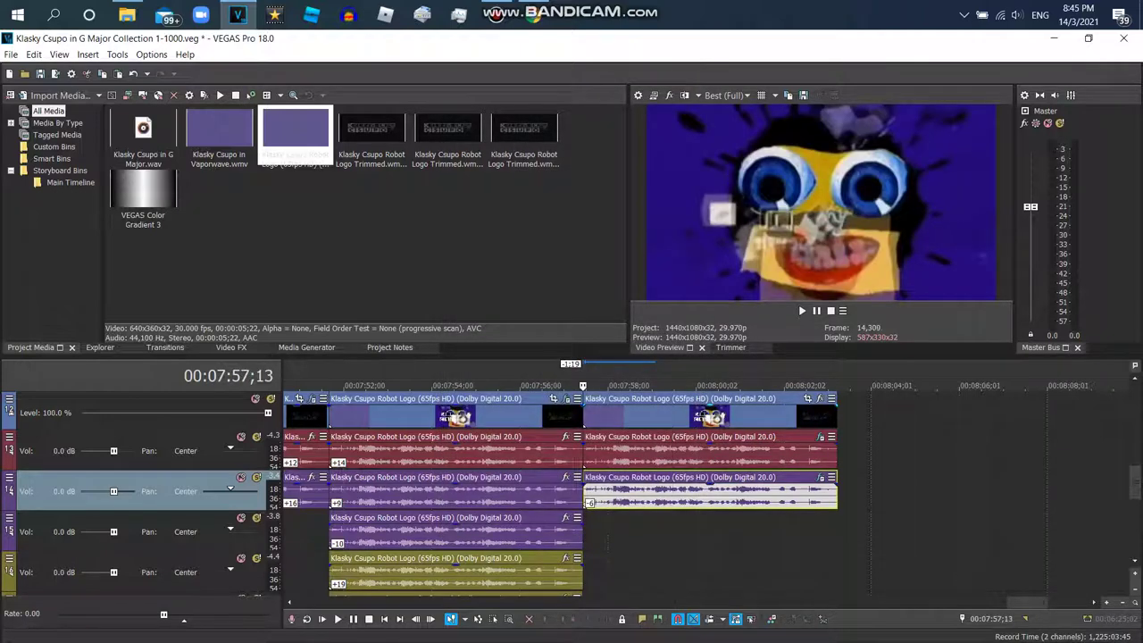
pyautogui.click(801, 311)
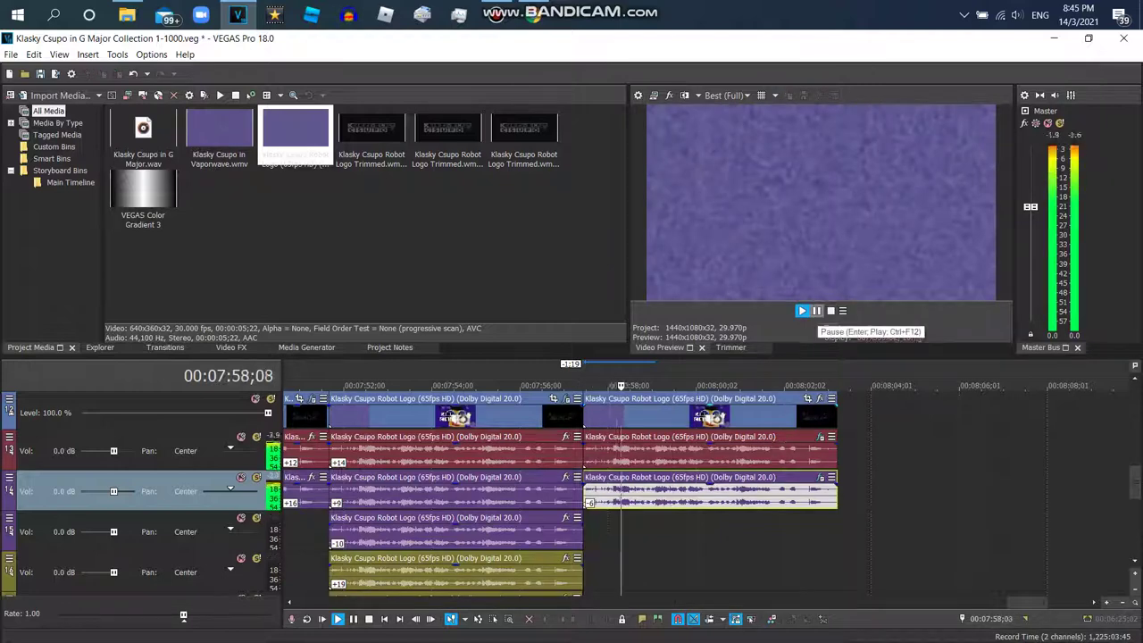
pyautogui.click(816, 310)
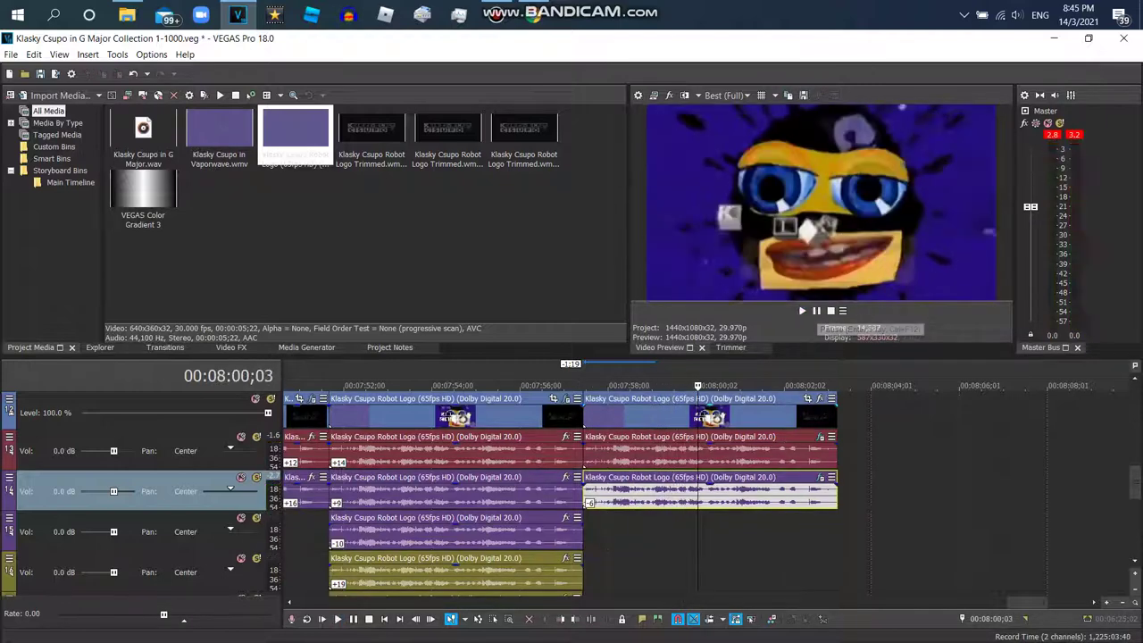
# Step: Apply the G Major 3 filter package to the chorus clip's video event
pyautogui.click(807, 398)
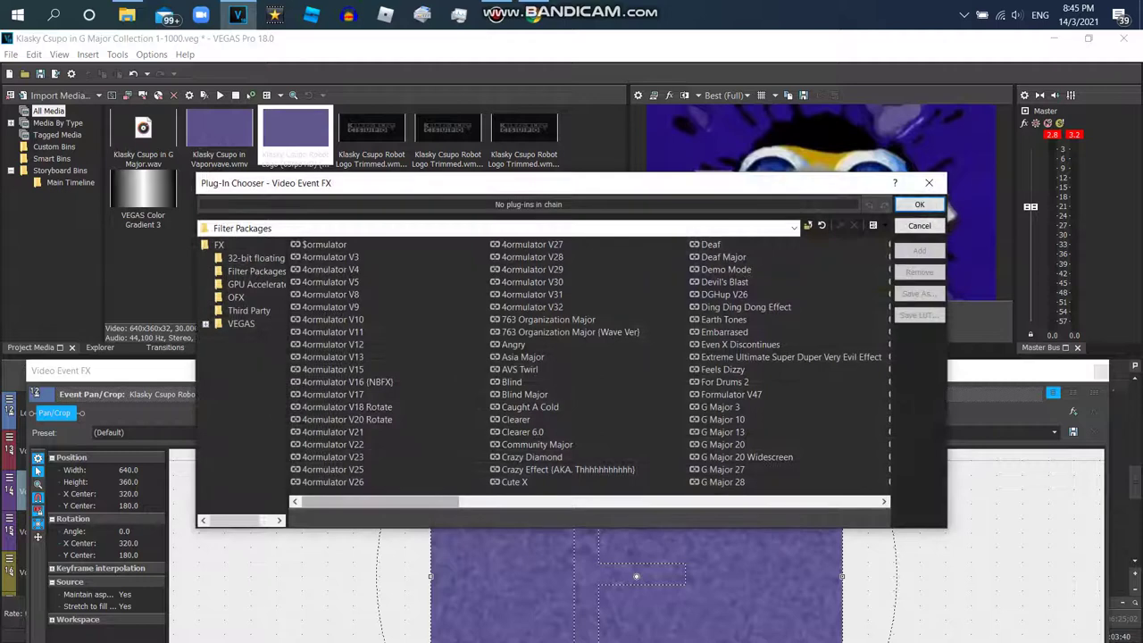
pyautogui.doubleClick(720, 406)
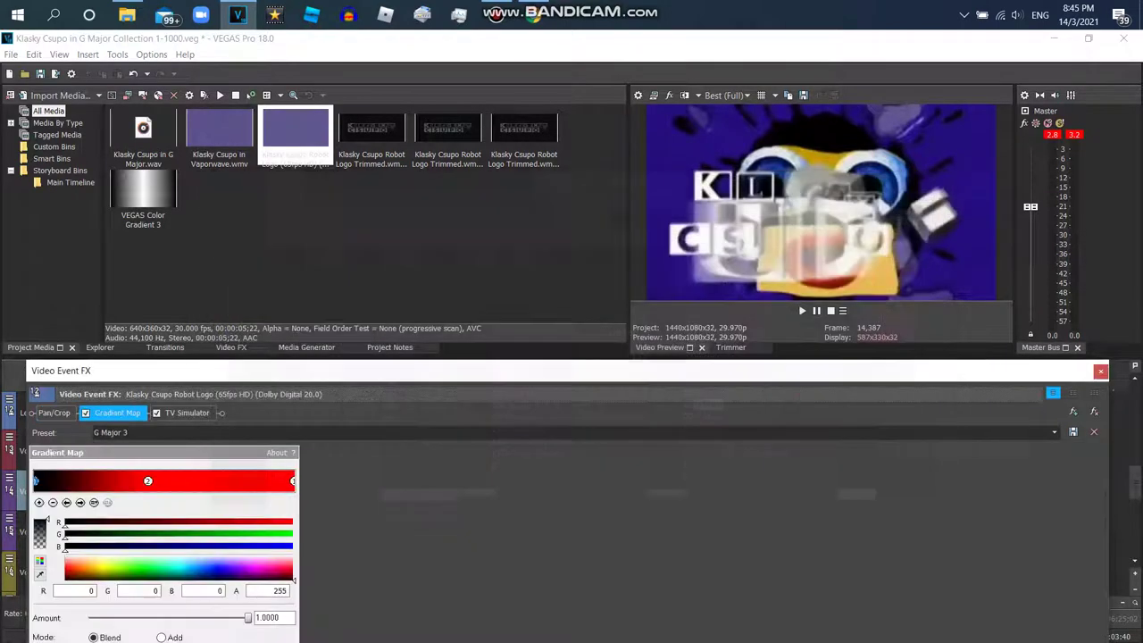
pyautogui.click(919, 203)
# Step: Add the Mirror effect with the Reflect Right preset to the clip's video effect chain
pyautogui.scroll(-7, 81, 223)
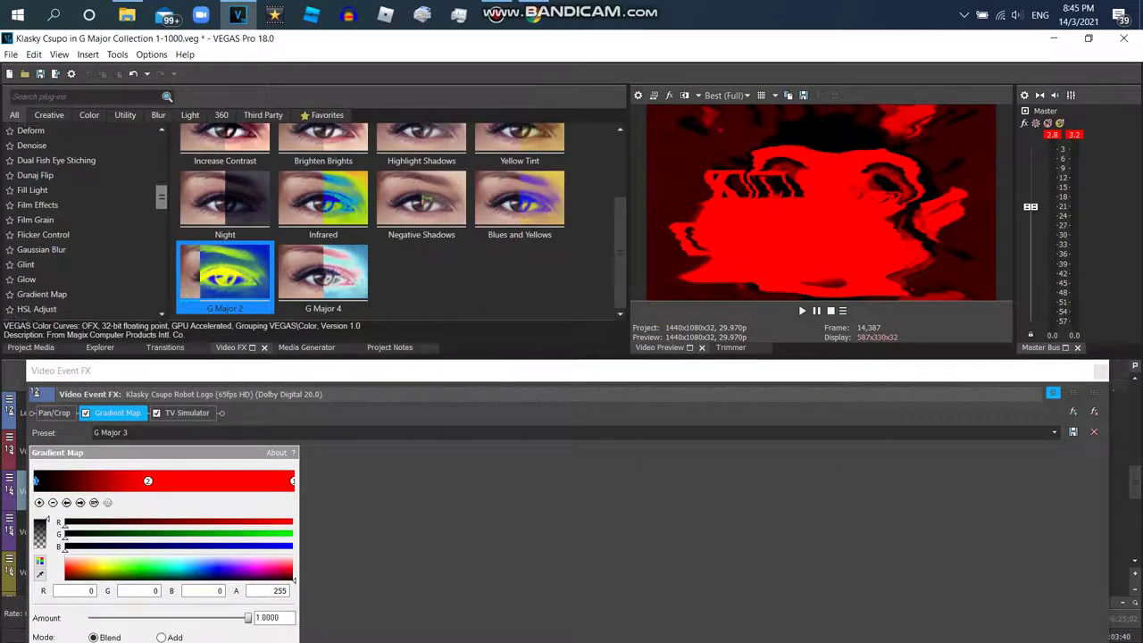
pyautogui.scroll(-3, 80, 223)
pyautogui.click(54, 232)
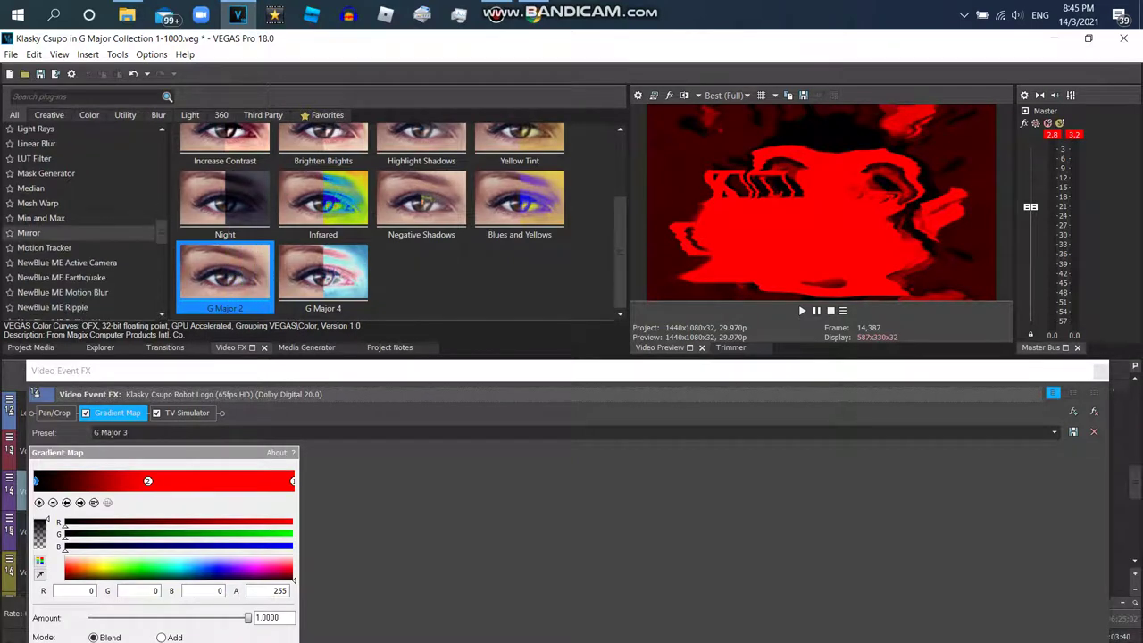
pyautogui.scroll(3, 374, 224)
pyautogui.doubleClick(225, 234)
# Step: Add the HSL Adjust effect with the Invert Color preset to the clip's video effect chain
pyautogui.scroll(4, 80, 223)
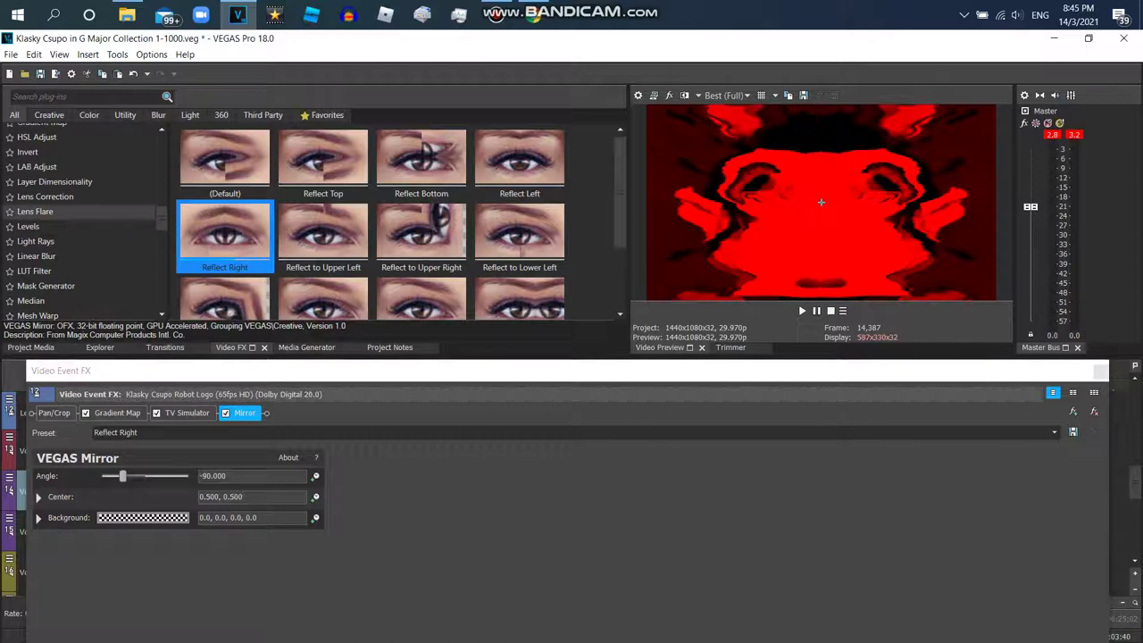
pyautogui.click(54, 136)
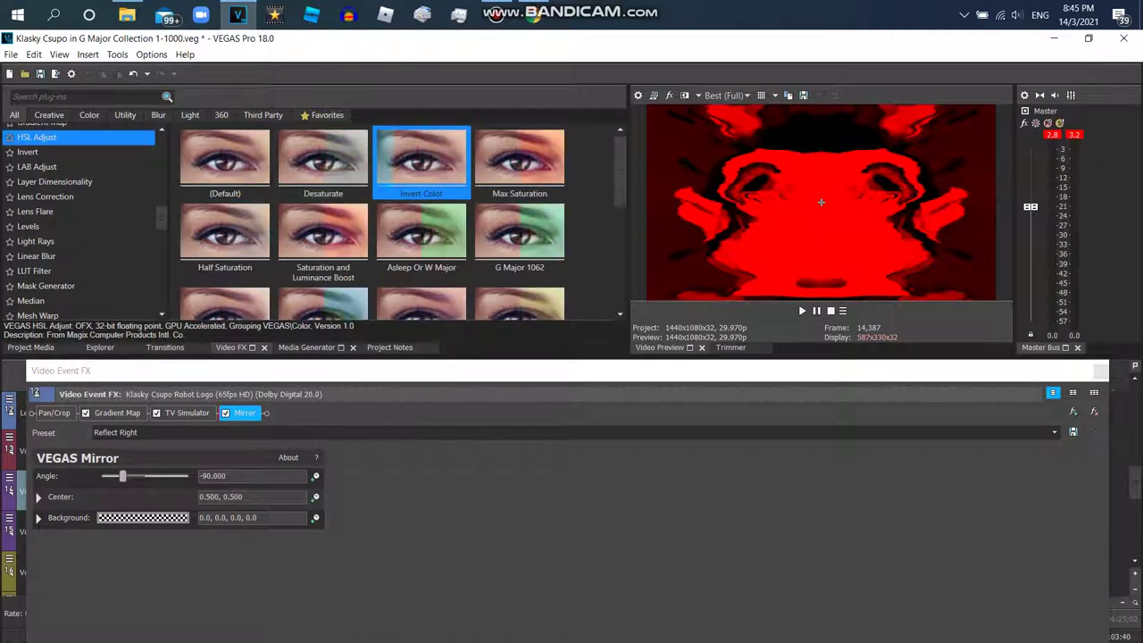
pyautogui.doubleClick(420, 160)
# Step: Add the Swirl effect with the Does Respond preset to the clip's video effect chain
pyautogui.moveTo(162, 219); pyautogui.dragTo(162, 292)
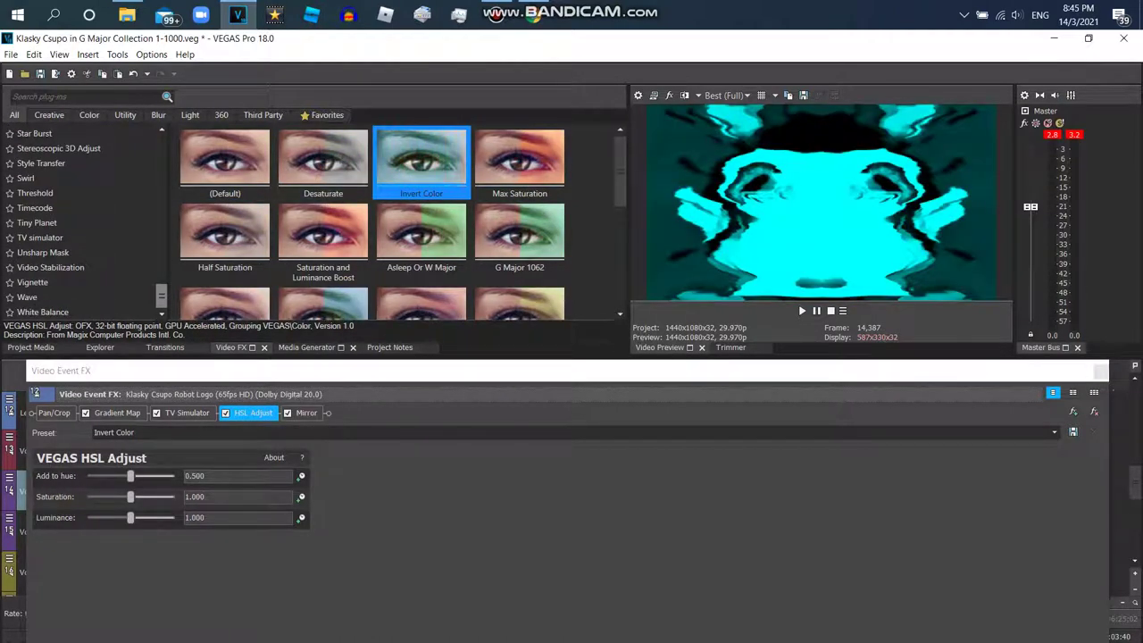
pyautogui.click(54, 177)
pyautogui.scroll(-1, 500, 219)
pyautogui.doubleClick(519, 219)
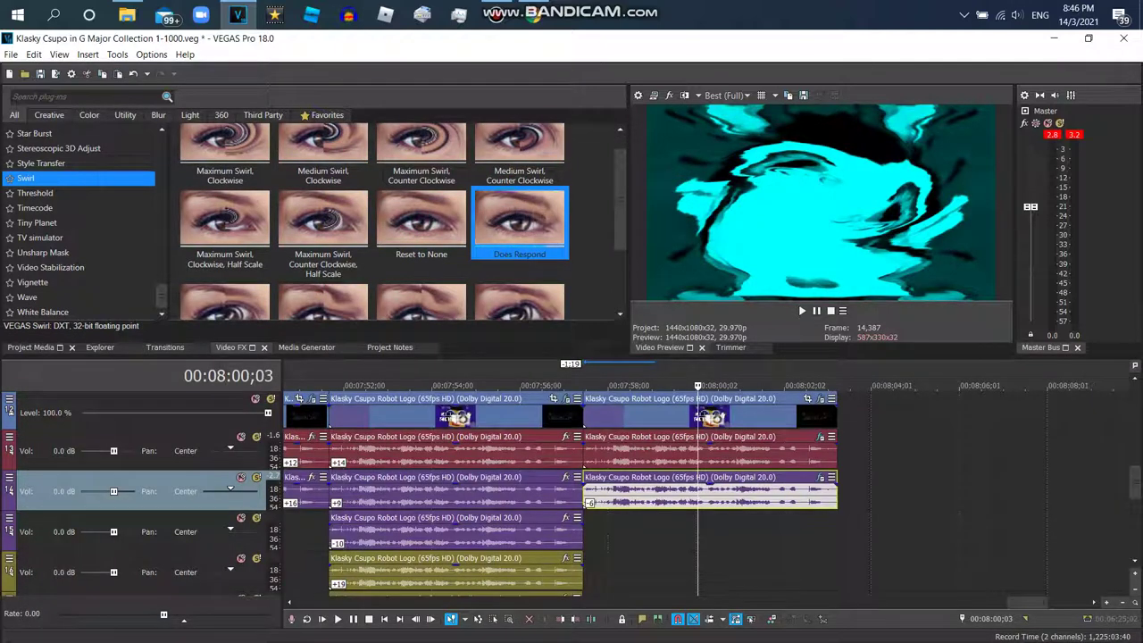
# Step: Place another Klasky Csupo Robot Logo clip from the project media directly after the chorus clip on the timeline
pyautogui.hotkey('alt', '1')
pyautogui.moveTo(295, 134); pyautogui.dragTo(888, 419)
pyautogui.click(889, 420)
# Step: Layer two more copies of the logo's audio beneath the new clip, deleting the extra video track of each copy
pyautogui.moveTo(296, 134); pyautogui.dragTo(884, 491)
pyautogui.rightClick(777, 487)
pyautogui.click(816, 362)
pyautogui.moveTo(296, 134); pyautogui.dragTo(905, 529)
pyautogui.rightClick(771, 525)
pyautogui.click(816, 398)
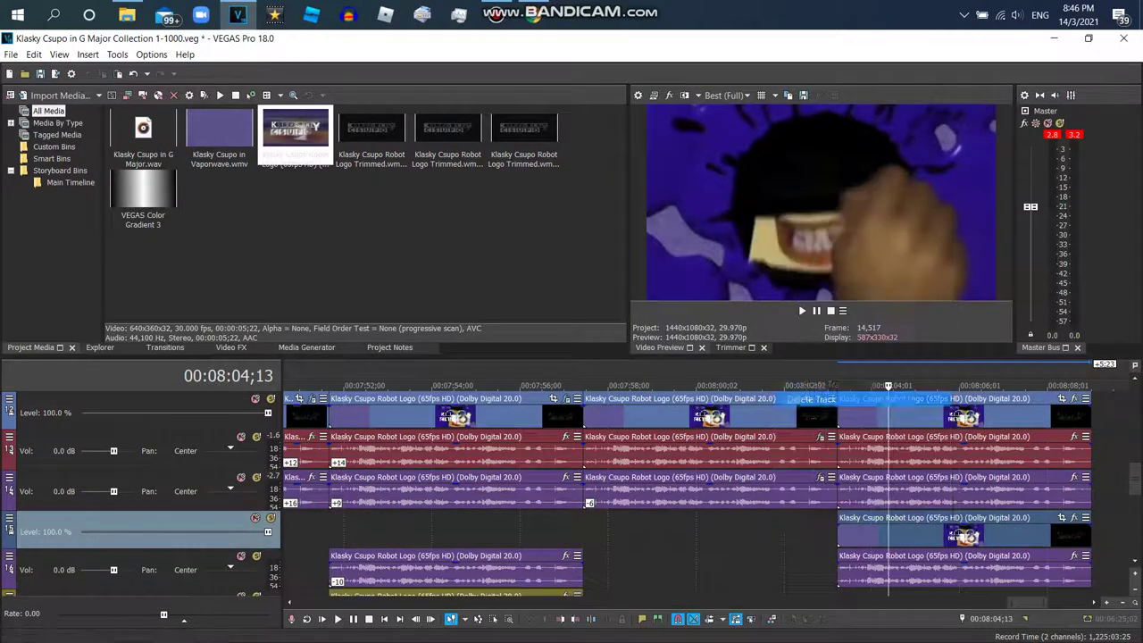
# Step: Read the G-Major 80 effect recipe on its YouTube page in the browser, and return to VEGAS Pro
pyautogui.hotkey('alt', 'Tab')
pyautogui.hotkey('ctrl', 'Tab')
pyautogui.hotkey('ctrl', 'Tab')
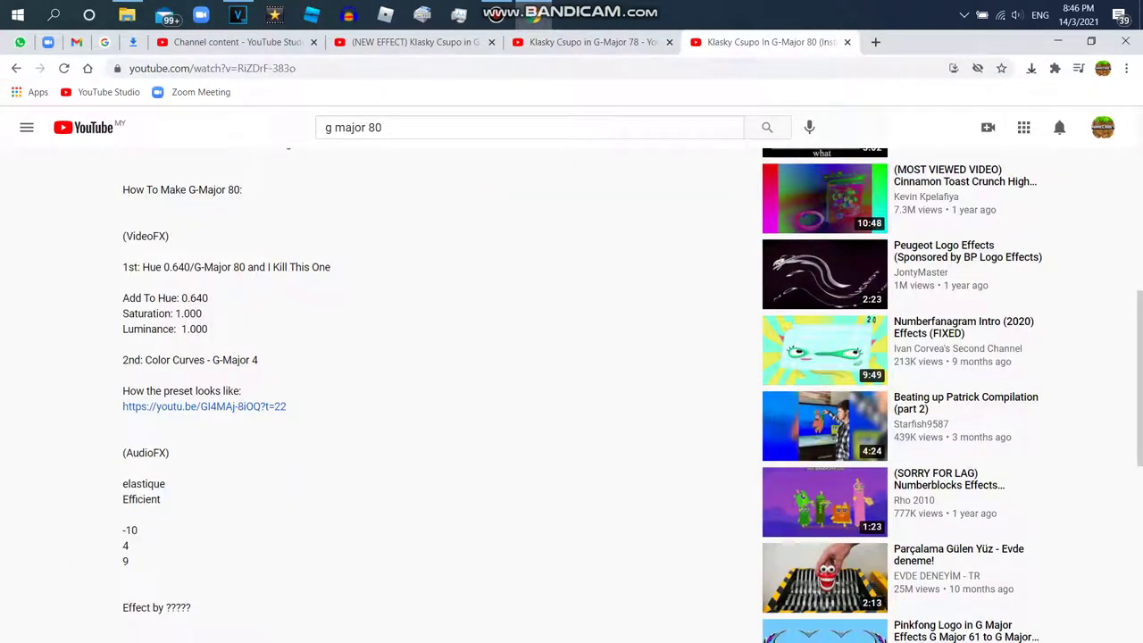
pyautogui.hotkey('alt', 'Tab')
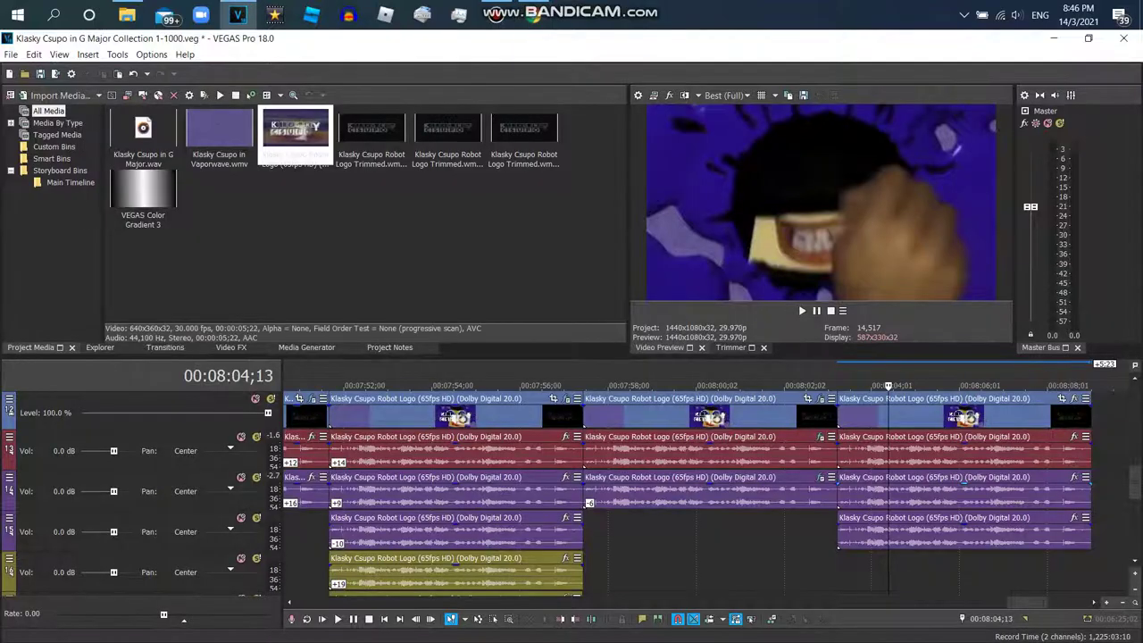
# Step: Set the new clip's first audio event to the élastique method with Pro stretch attributes and a pitch change of -10
pyautogui.rightClick(928, 451)
pyautogui.click(979, 633)
pyautogui.click(613, 278)
pyautogui.click(590, 294)
pyautogui.click(612, 299)
pyautogui.press('Up')
pyautogui.press('Return')
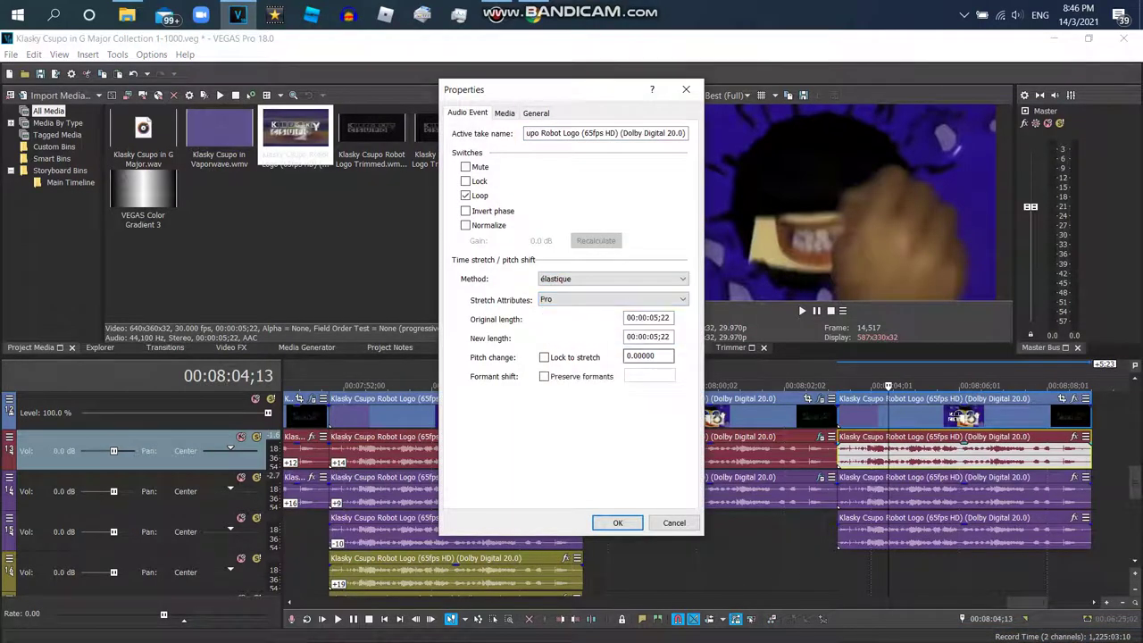
pyautogui.click(617, 523)
# Step: Set the new clip's second audio event to the élastique method with Pro stretch attributes and a pitch change of 4
pyautogui.rightClick(929, 491)
pyautogui.click(980, 634)
pyautogui.click(613, 279)
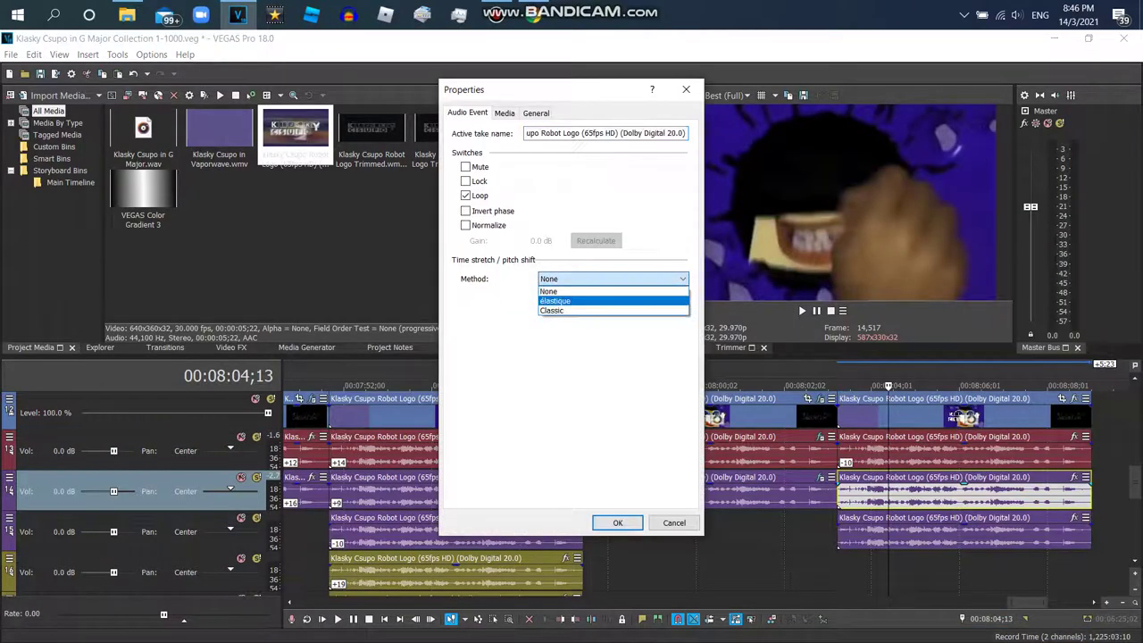
pyautogui.click(589, 295)
pyautogui.click(613, 299)
pyautogui.press('Up')
pyautogui.press('Return')
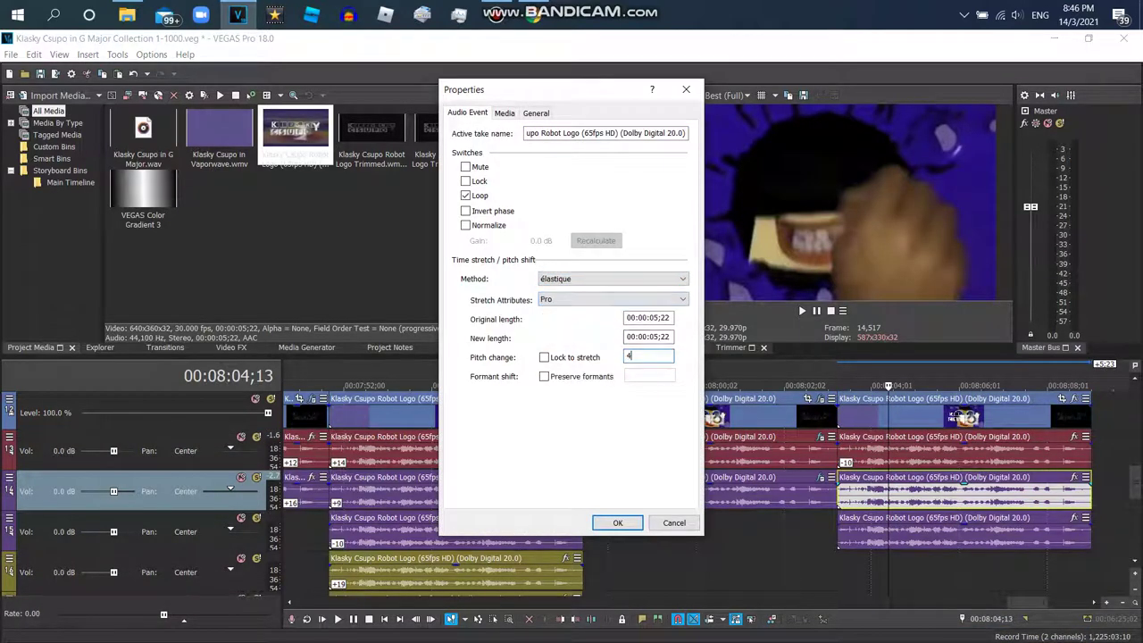
pyautogui.click(617, 522)
pyautogui.rightClick(928, 531)
pyautogui.click(982, 632)
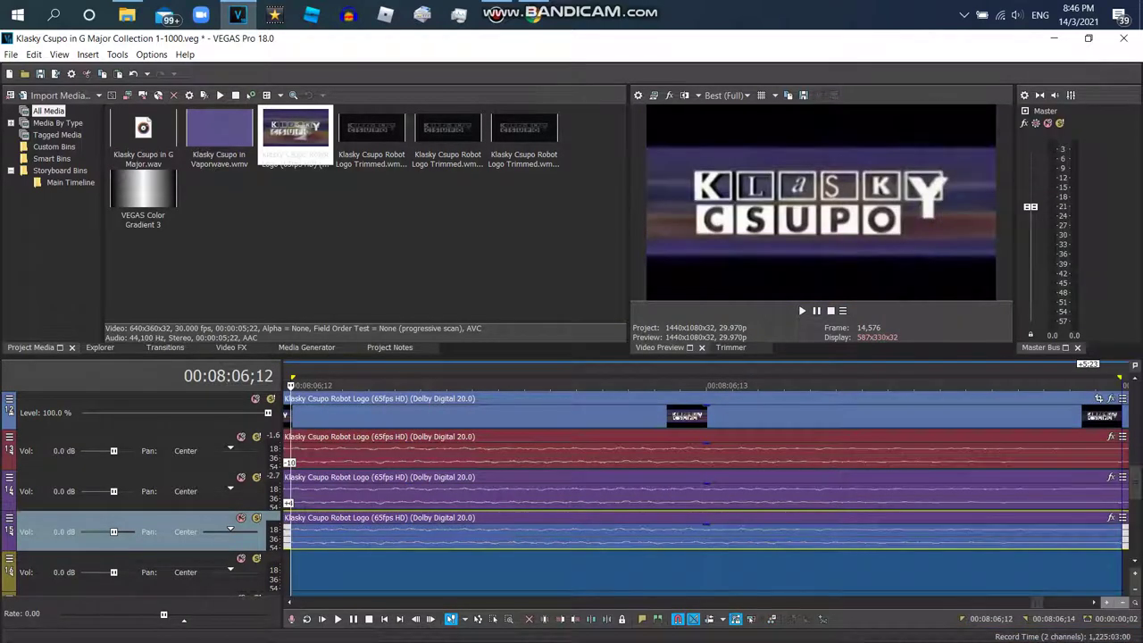
pyautogui.press('Down')
pyautogui.press('Down')
pyautogui.press('Down')
pyautogui.press('Down')
pyautogui.press('Down')
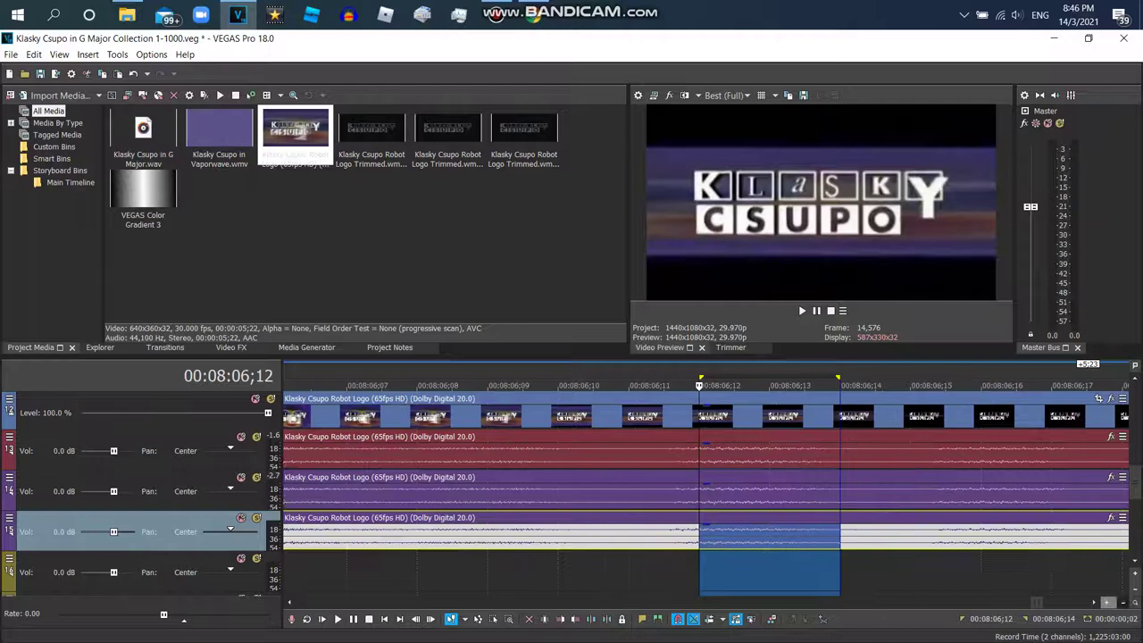
pyautogui.press('Down')
pyautogui.press('Down')
pyautogui.press('Down')
pyautogui.press('Down')
pyautogui.press('Down')
pyautogui.press('Down')
pyautogui.press('Down')
pyautogui.press('Down')
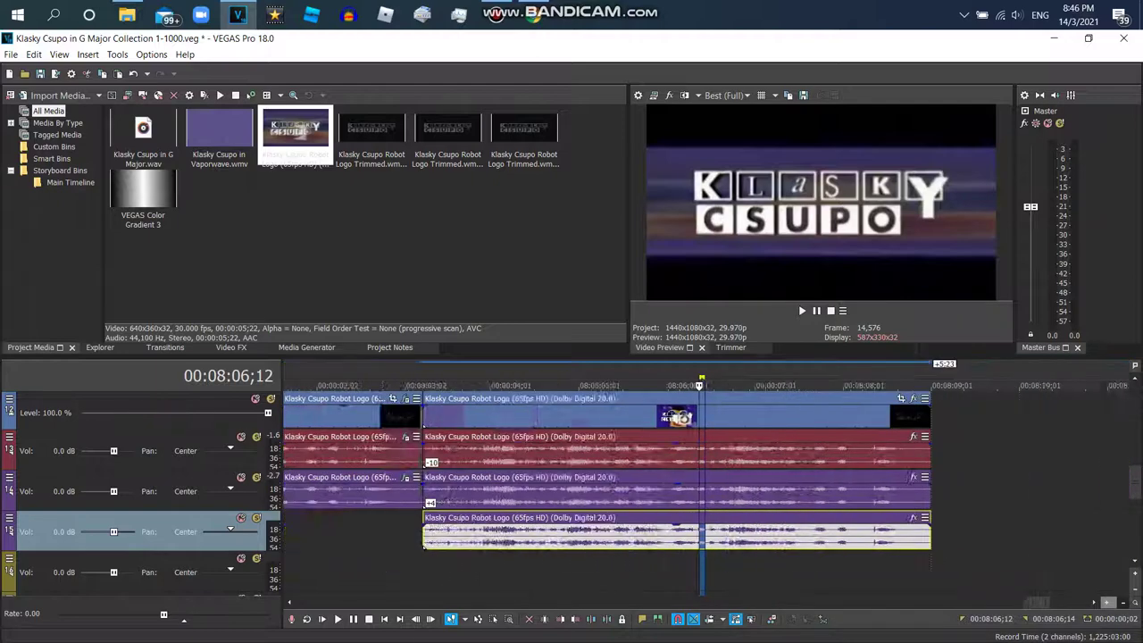
pyautogui.press('Down')
pyautogui.press('Menu')
pyautogui.press('Escape')
pyautogui.press('Up')
pyautogui.press('Up')
pyautogui.press('Up')
pyautogui.press('Up')
pyautogui.press('Up')
pyautogui.press('Up')
pyautogui.press('Up')
pyautogui.press('Up')
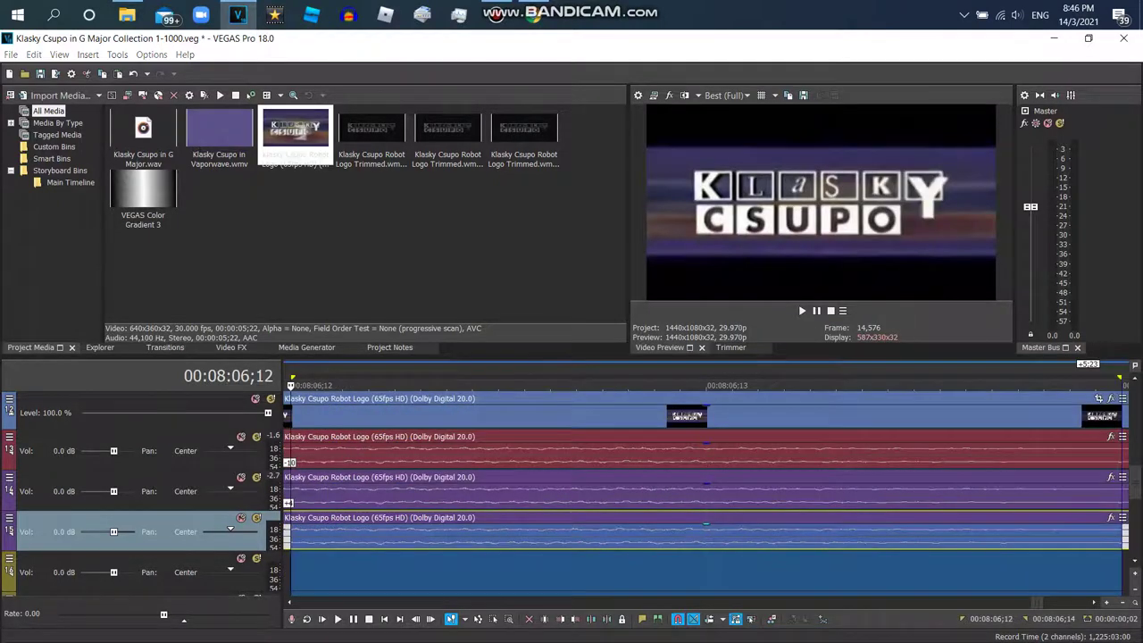
pyautogui.press('Escape')
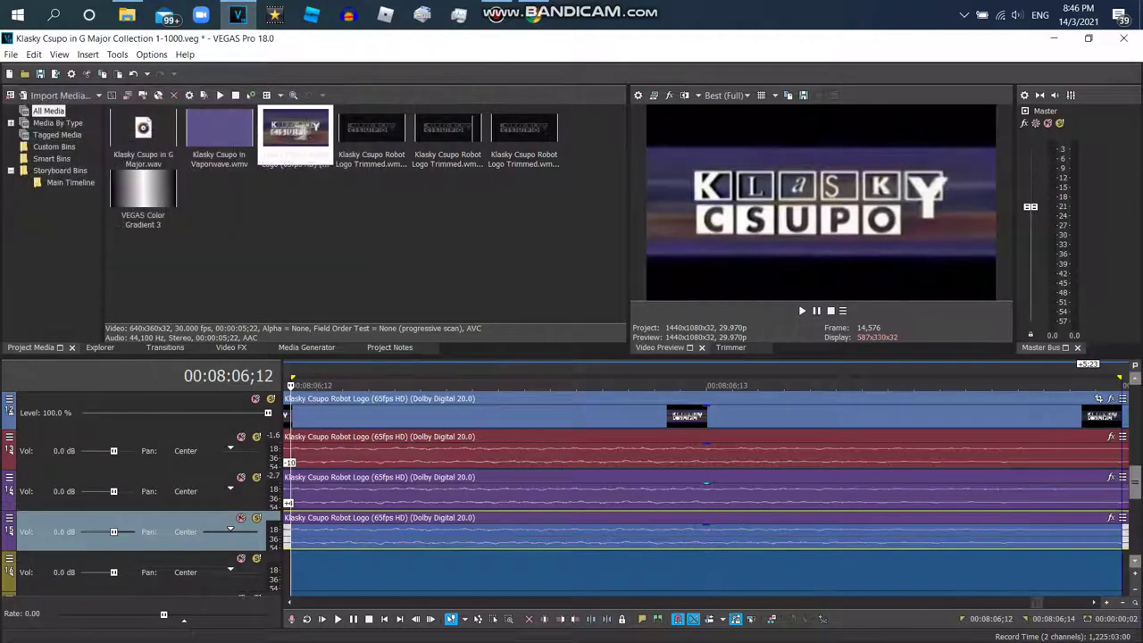
pyautogui.press('Down')
pyautogui.press('Down')
pyautogui.press('Down')
pyautogui.press('Down')
pyautogui.press('Down')
pyautogui.press('Down')
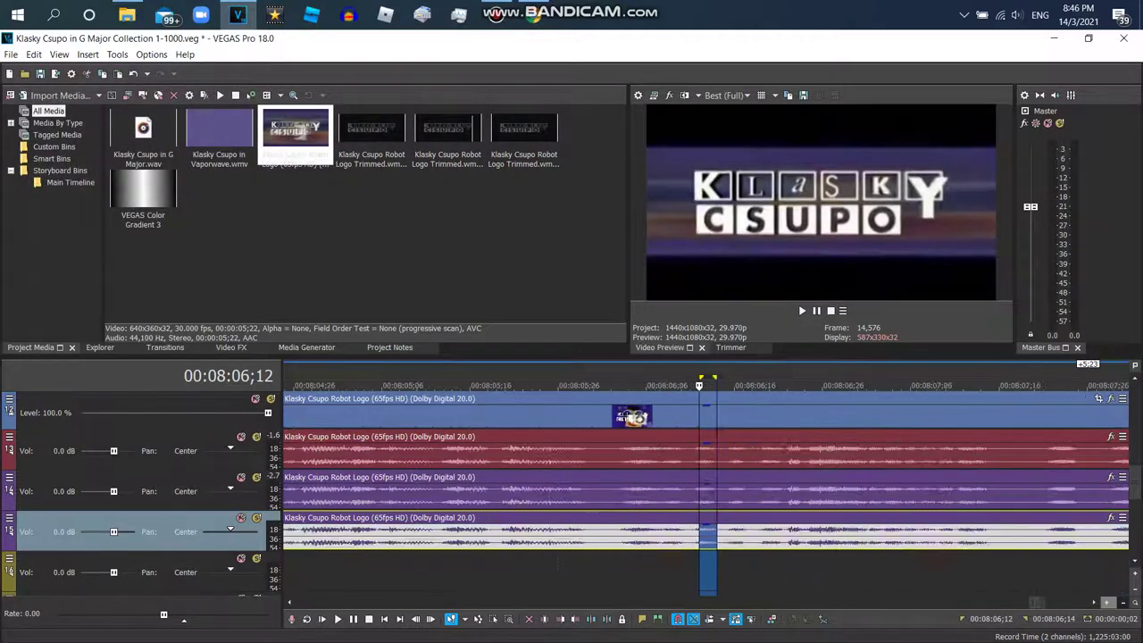
pyautogui.press('Down')
# Step: Set the new clip's third audio event to élastique with Soloist (Speech) stretch attributes and a pitch change of 9
pyautogui.press('Menu')
pyautogui.press('Up')
pyautogui.press('Return')
pyautogui.hotkey('alt', 'Down')
pyautogui.press('Escape')
pyautogui.hotkey('alt', 'Down')
pyautogui.press('Down')
pyautogui.press('Return')
pyautogui.press('Tab')
pyautogui.hotkey('alt', 'Down')
pyautogui.press('Up')
pyautogui.press('Down')
pyautogui.press('Down')
pyautogui.press('Down')
pyautogui.press('Up')
pyautogui.press('Up')
pyautogui.press('Up')
pyautogui.press('Down')
pyautogui.press('Down')
pyautogui.press('Down')
pyautogui.press('Return')
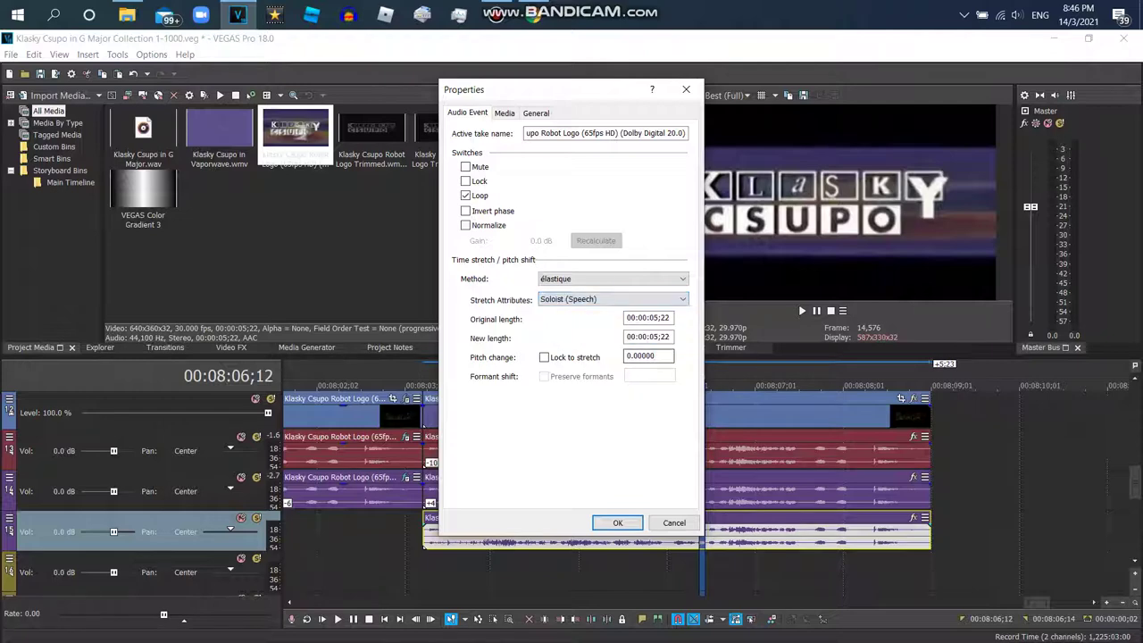
pyautogui.press('Return')
# Step: Change the élastique stretch attributes of the new clip's second audio event
pyautogui.press('Up')
pyautogui.hotkey('shift', 'F10')
pyautogui.press('Up')
pyautogui.press('Up')
pyautogui.press('Return')
pyautogui.press('Tab')
pyautogui.press('Tab')
pyautogui.press('Tab')
pyautogui.press('Tab')
pyautogui.press('Tab')
pyautogui.press('Tab')
pyautogui.press('Tab')
pyautogui.hotkey('alt', 'Down')
pyautogui.press('Return')
pyautogui.press('Return')
# Step: Change the stretch attributes of the new clip's first audio event to Soloist (Speech)
pyautogui.press('Up')
pyautogui.hotkey('shift', 'F10')
pyautogui.press('Up')
pyautogui.press('Up')
pyautogui.press('Return')
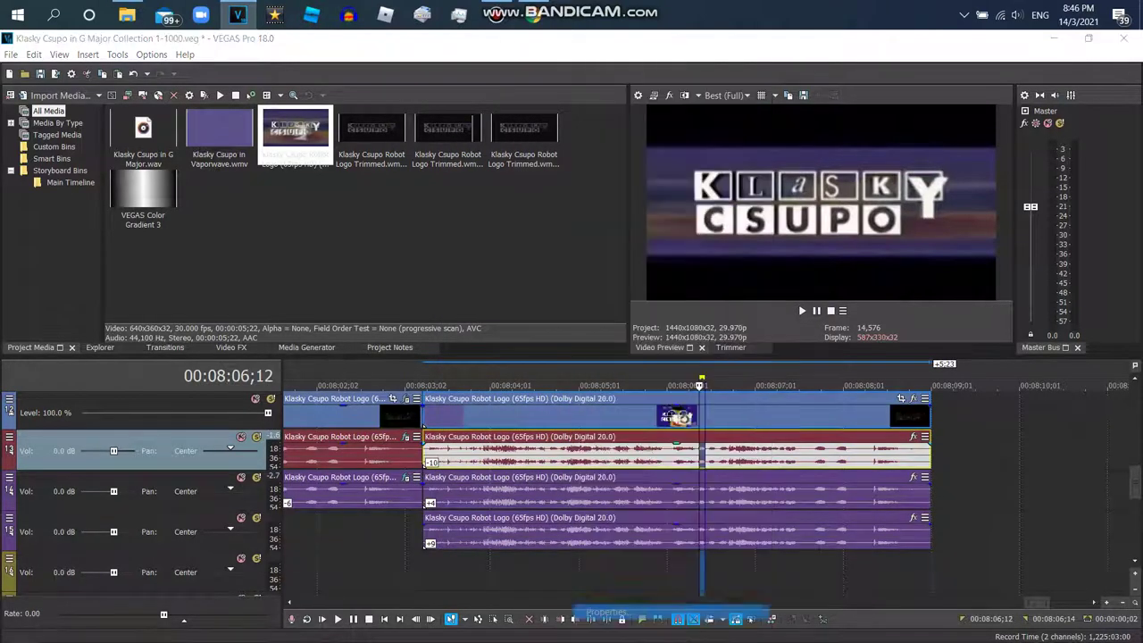
pyautogui.press('Tab')
pyautogui.press('Tab')
pyautogui.press('Tab')
pyautogui.press('Tab')
pyautogui.press('Tab')
pyautogui.press('Tab')
pyautogui.press('Tab')
pyautogui.hotkey('alt', 'Down')
pyautogui.press('Down')
pyautogui.press('Down')
pyautogui.press('Down')
pyautogui.press('Return')
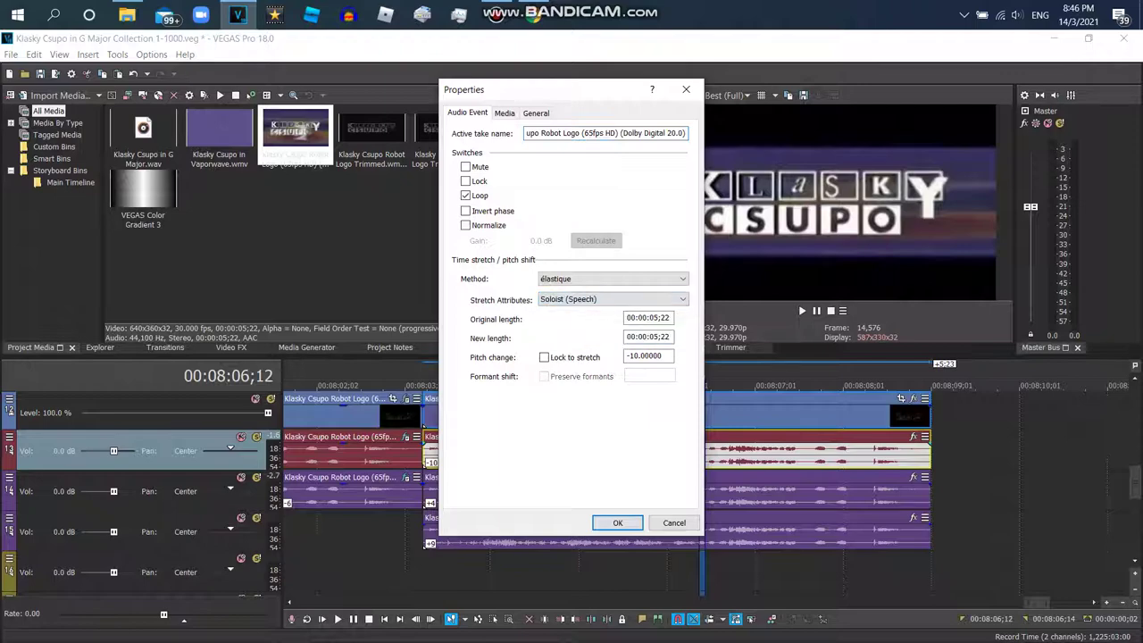
pyautogui.press('Return')
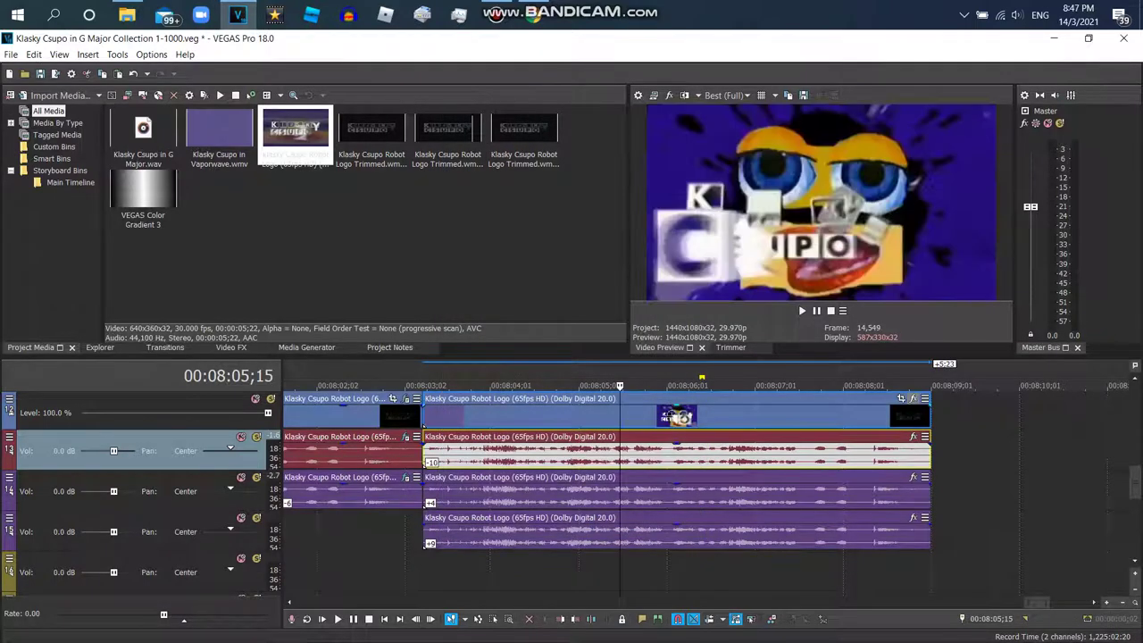
# Step: Add the HSL Adjust effect with the I KILLED K (2020) preset to the new clip's video event
pyautogui.hotkey('shift', 'F10')
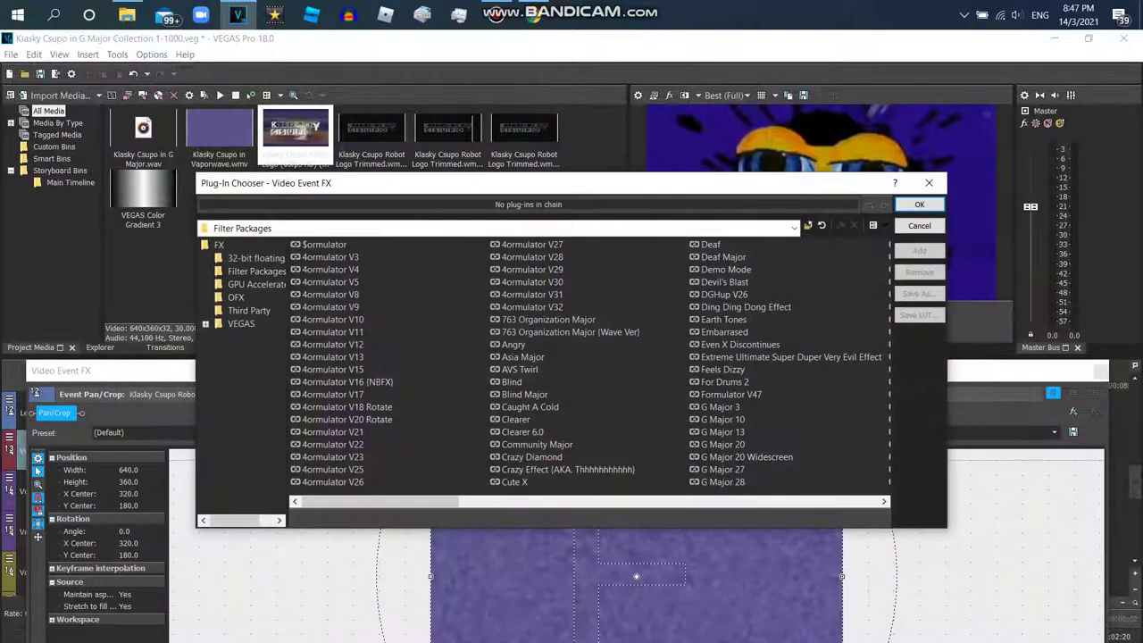
pyautogui.press('Escape')
pyautogui.hotkey('alt', '8')
pyautogui.scroll(15, 81, 230)
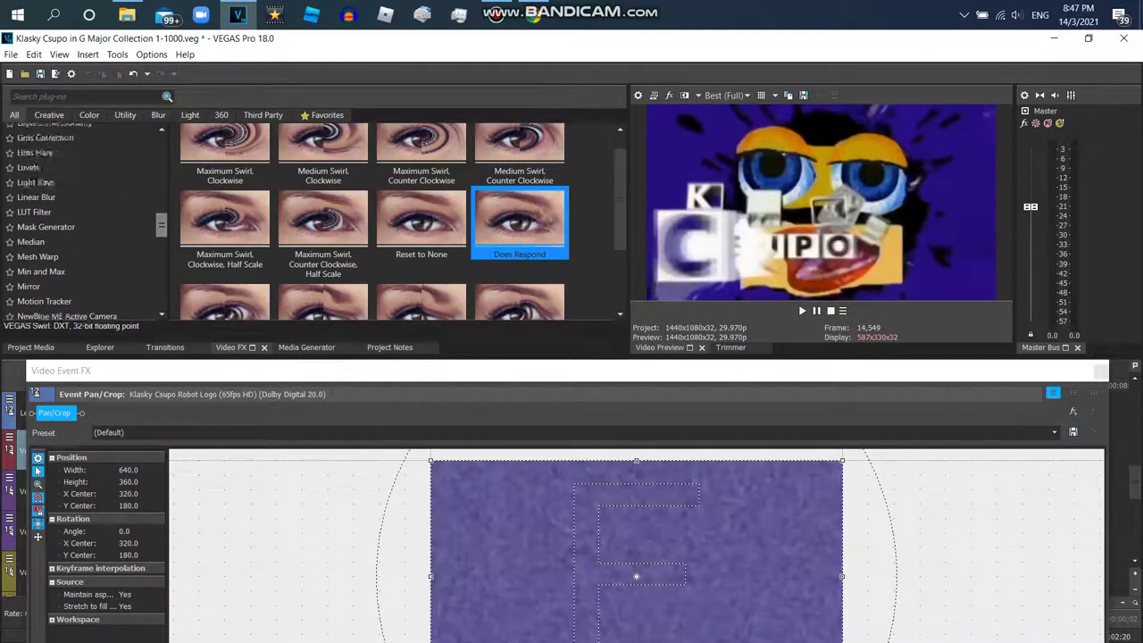
pyautogui.click(53, 230)
pyautogui.scroll(-3, 402, 223)
pyautogui.doubleClick(519, 192)
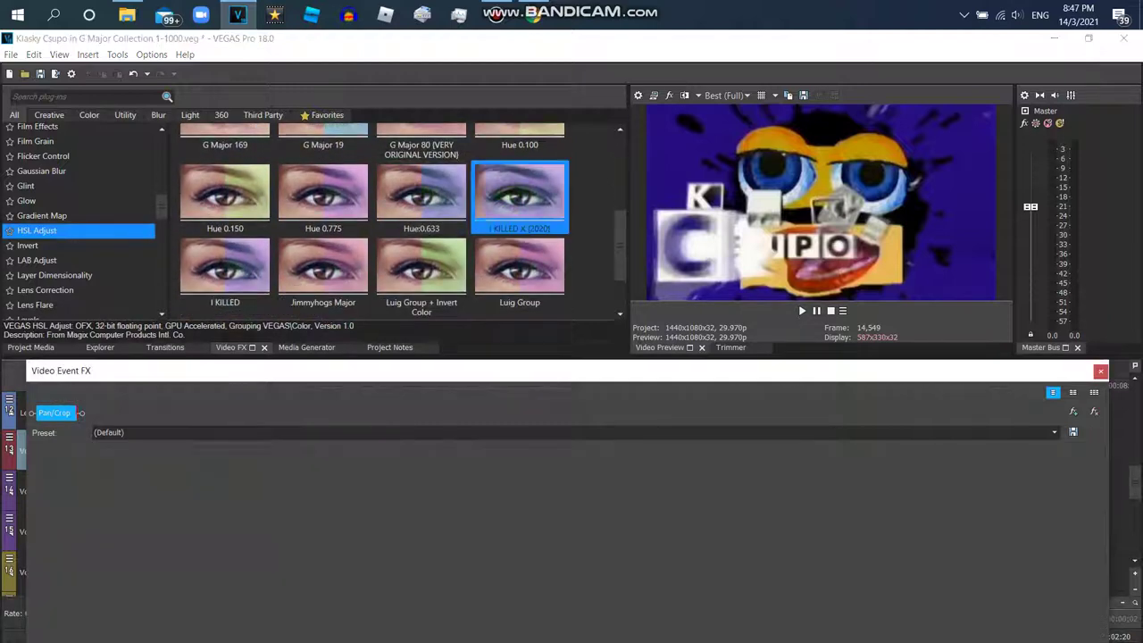
# Step: Add the Color Curves effect with the G Major 4 preset after HSL Adjust and close the event's effect settings
pyautogui.scroll(8, 81, 237)
pyautogui.click(40, 267)
pyautogui.doubleClick(323, 273)
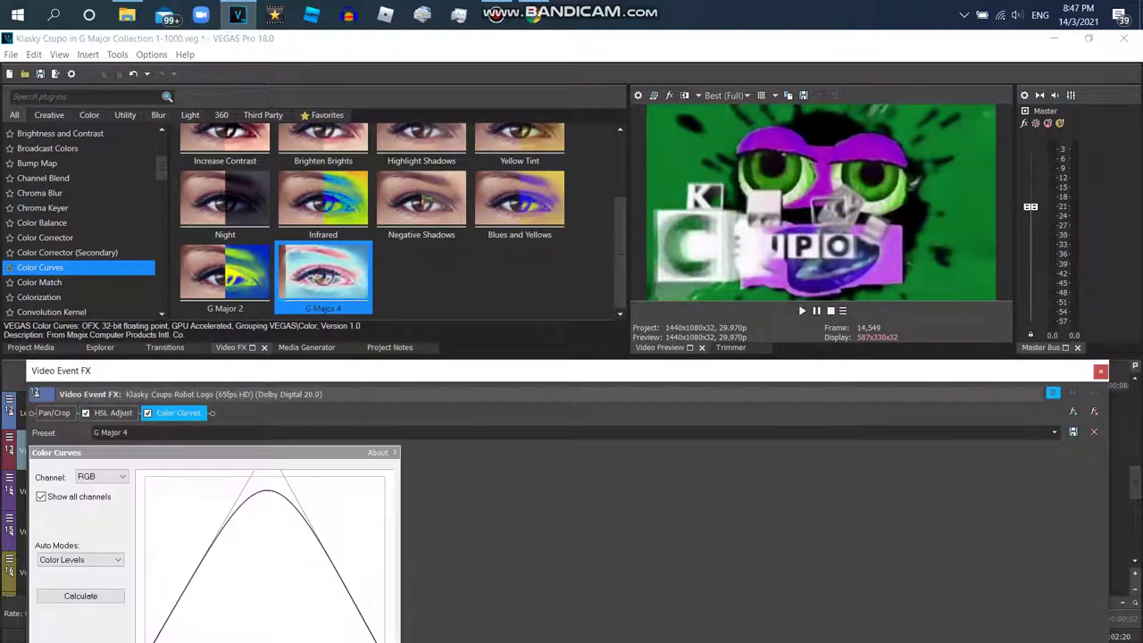
pyautogui.click(1099, 371)
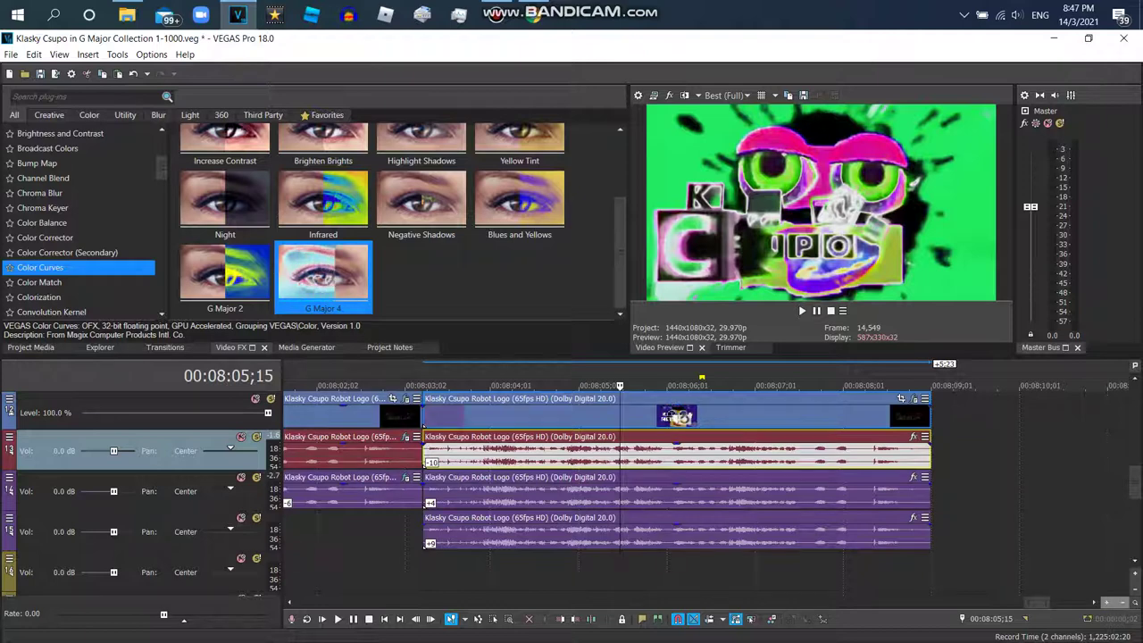
# Step: Reorder the effect chain of the earlier clip at 00:07:42 so Gradient Map comes first and TV Simulator second, before Invert
pyautogui.scroll(-8, 803, 482)
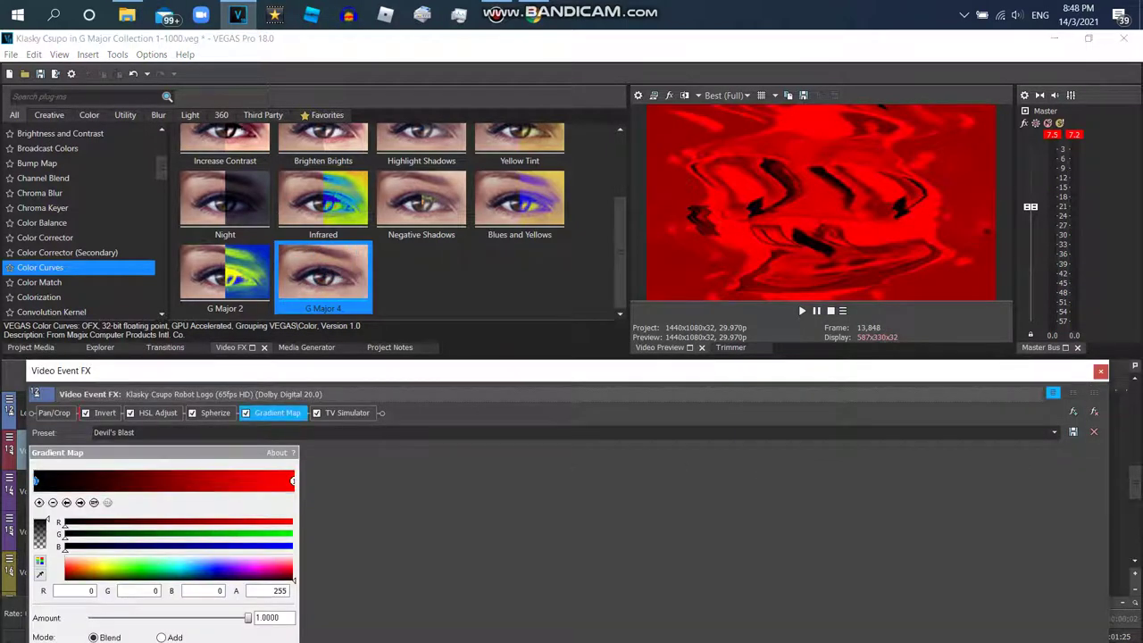
pyautogui.moveTo(276, 413); pyautogui.dragTo(117, 413)
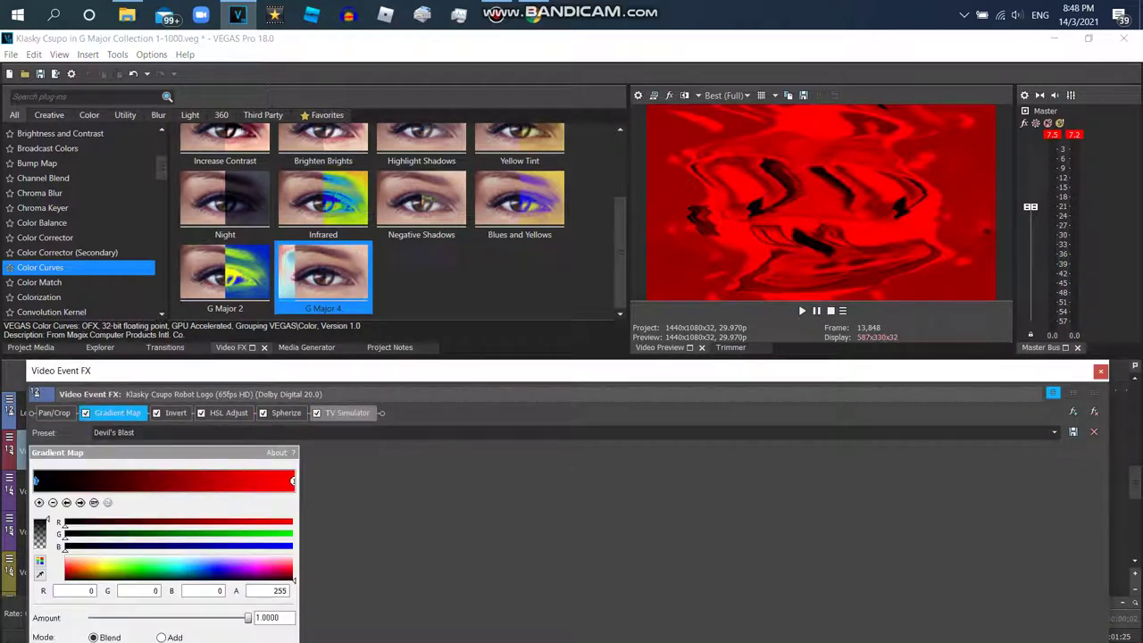
pyautogui.moveTo(346, 413); pyautogui.dragTo(187, 412)
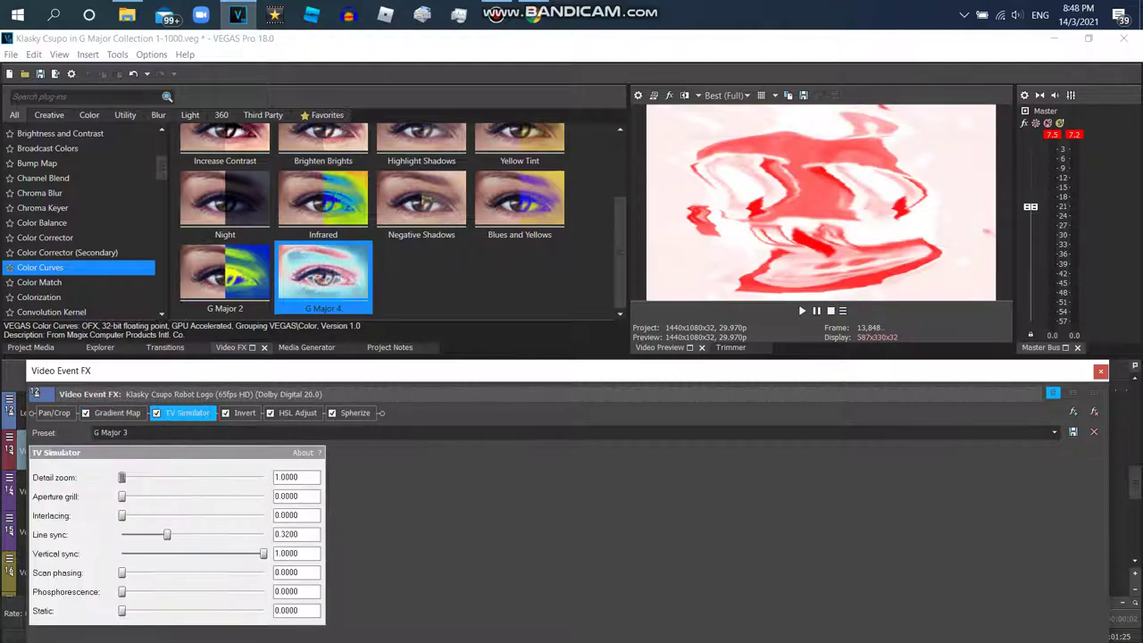
pyautogui.click(1100, 371)
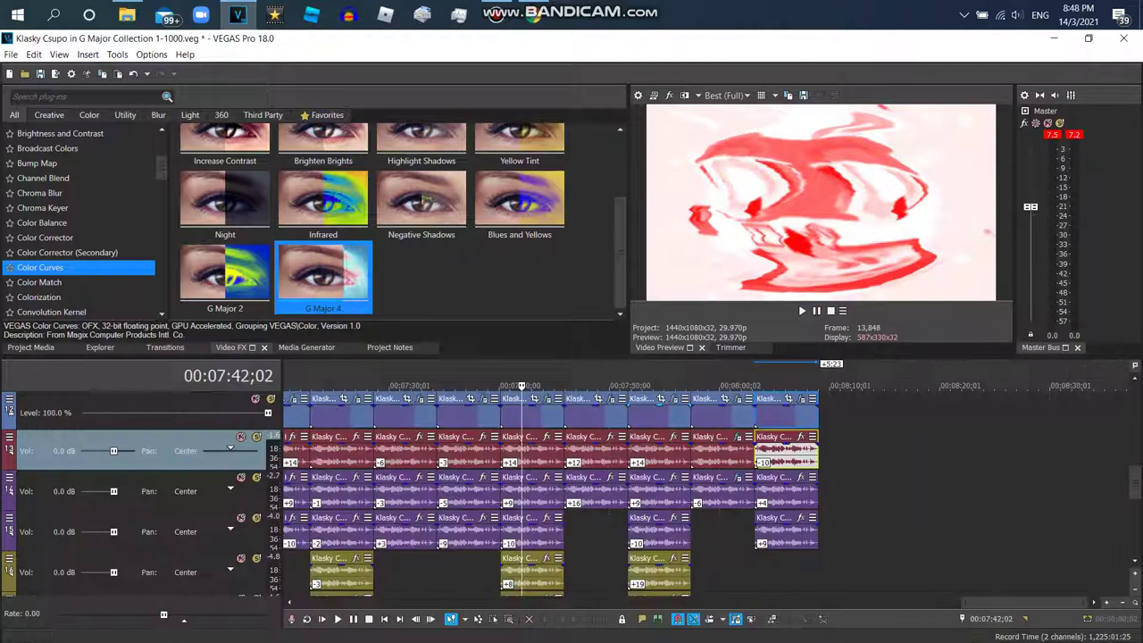